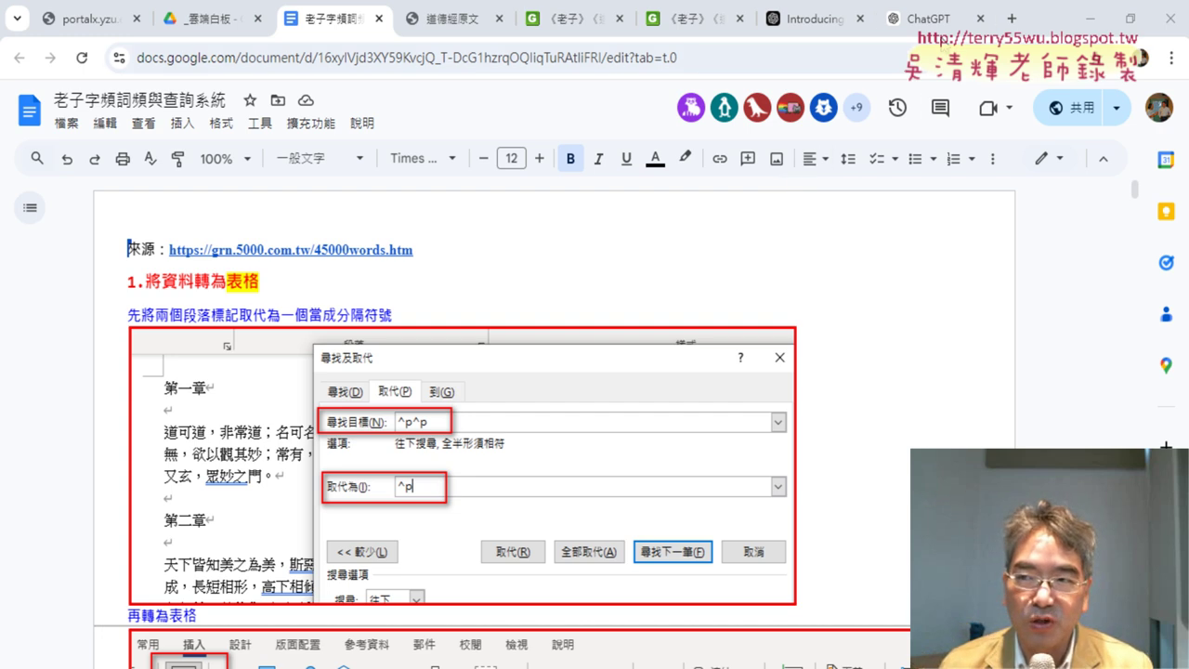
# Switch to the ChatGPT chat that lists the Tao Te Ching's ten most frequent words.
pyautogui.click(929, 18)
pyautogui.scroll(2, 709, 319)
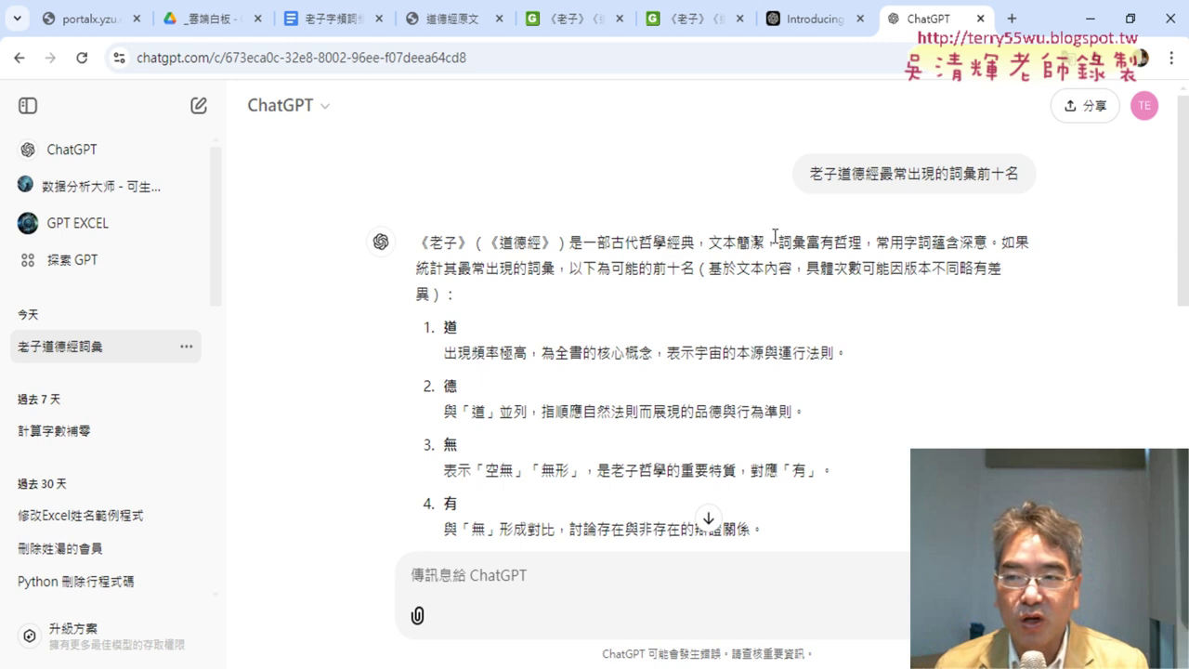
pyautogui.moveTo(810, 174)
pyautogui.mouseDown()
pyautogui.moveTo(1033, 178)
pyautogui.moveTo(1007, 181)
pyautogui.moveTo(1020, 177)
pyautogui.mouseUp()
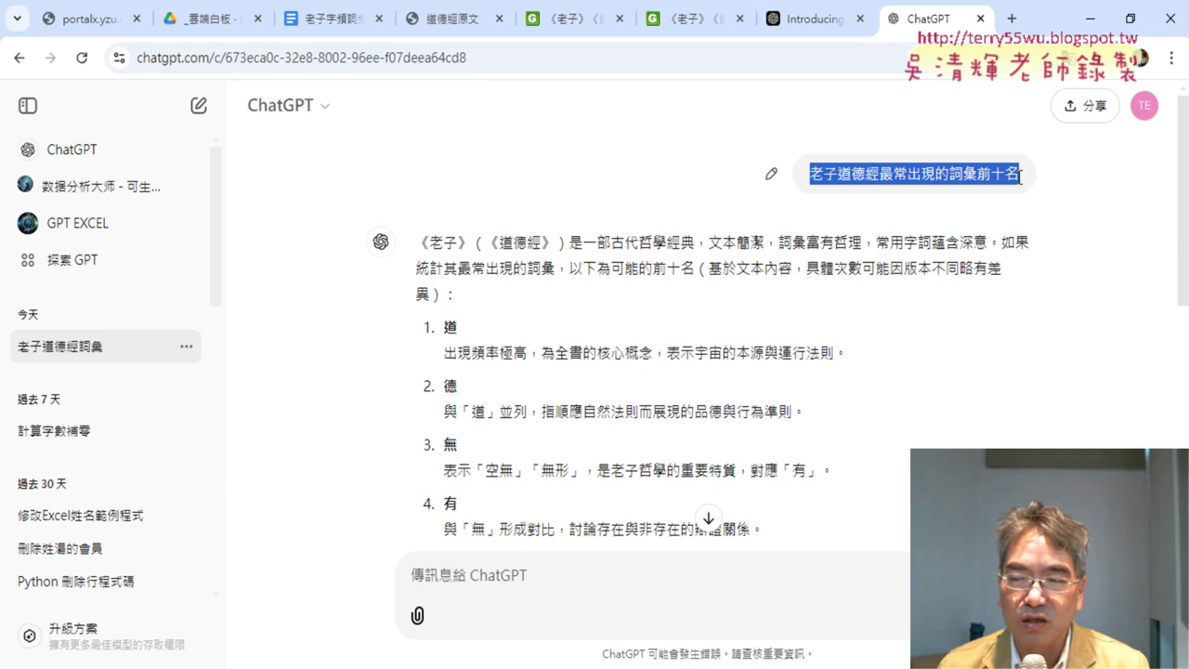
pyautogui.click(992, 191)
pyautogui.moveTo(948, 174); pyautogui.dragTo(977, 174)
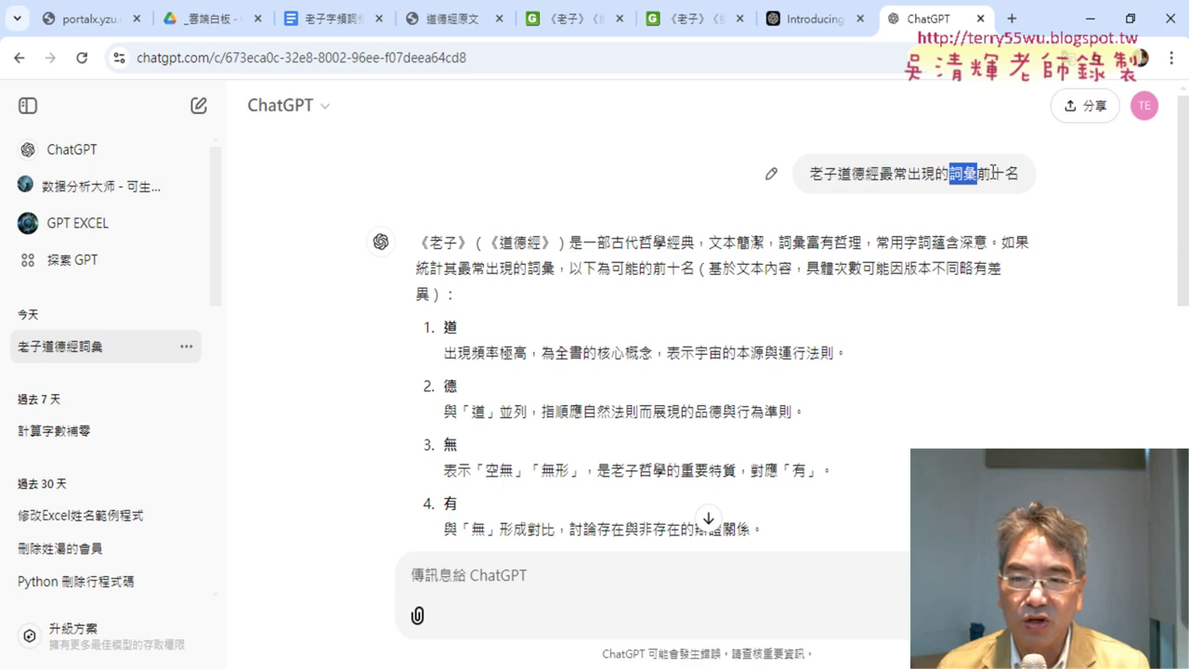
pyautogui.scroll(-1, 639, 239)
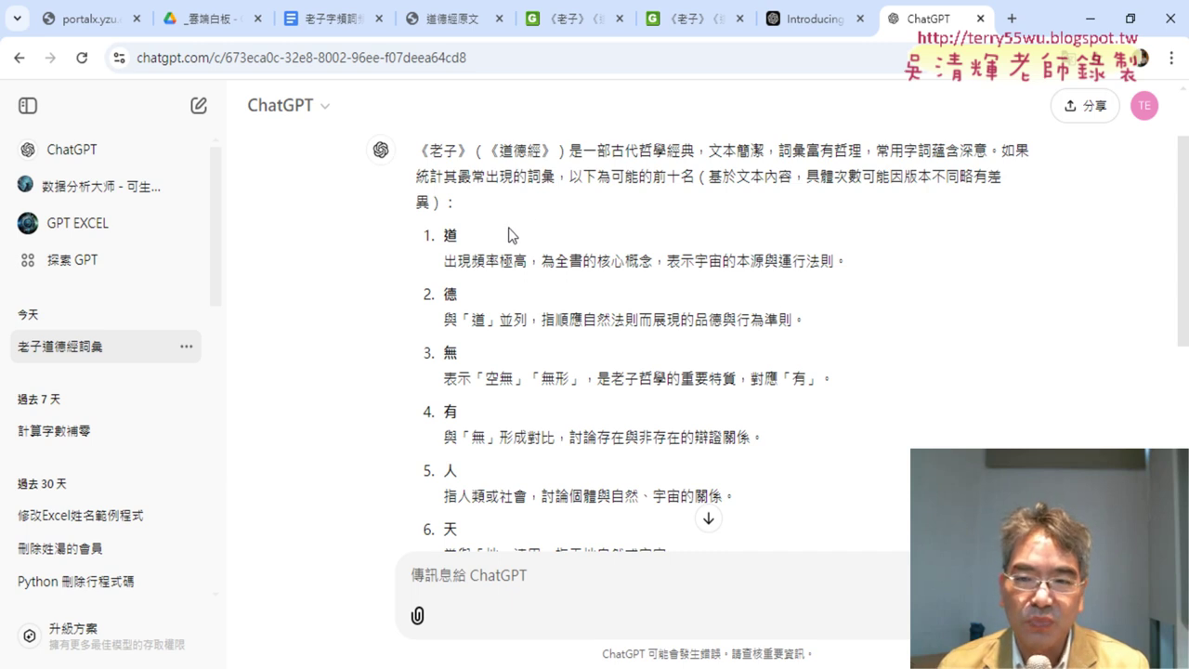
pyautogui.doubleClick(450, 235)
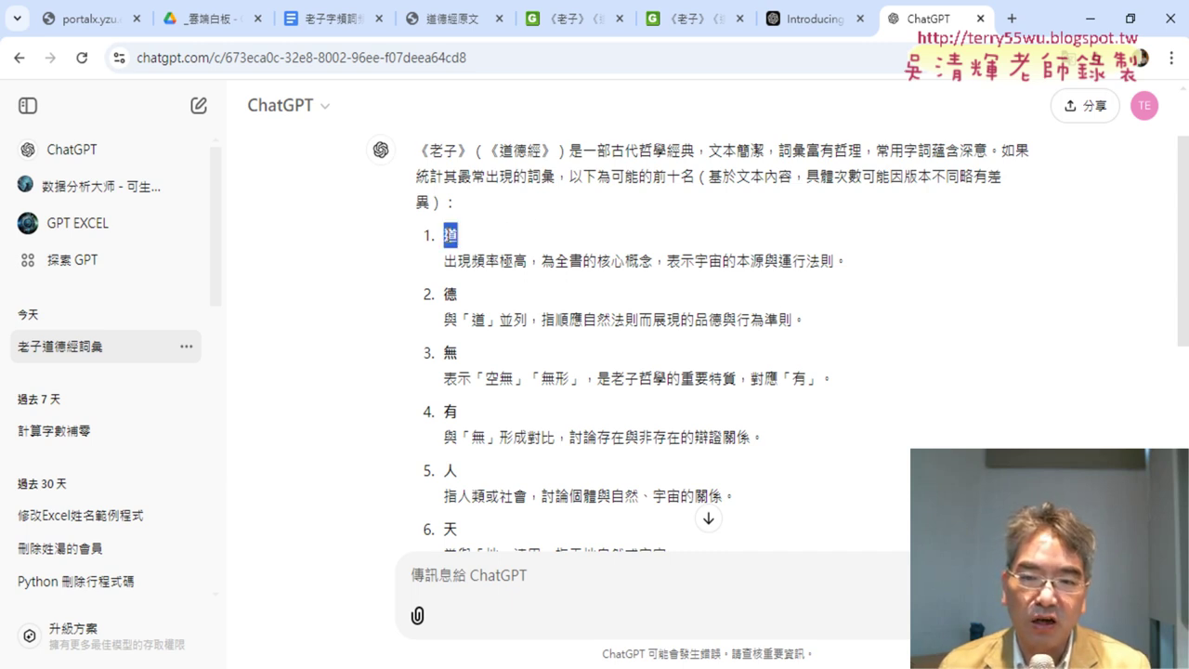
pyautogui.doubleClick(451, 294)
pyautogui.scroll(-1, 520, 339)
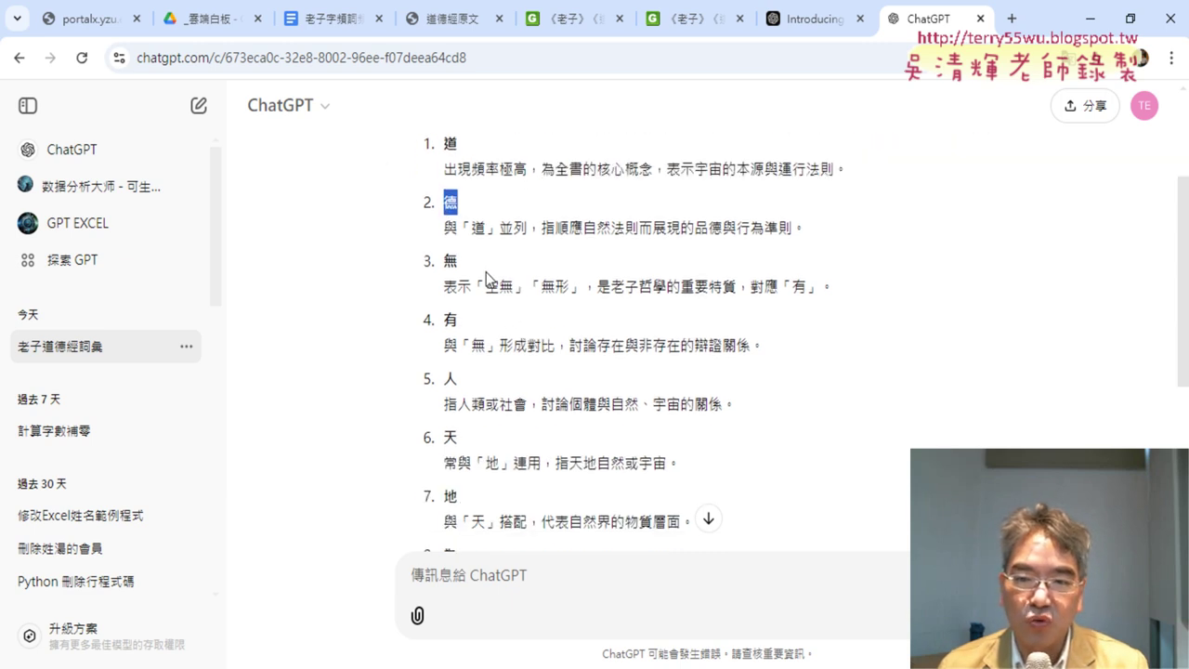
pyautogui.click(474, 272)
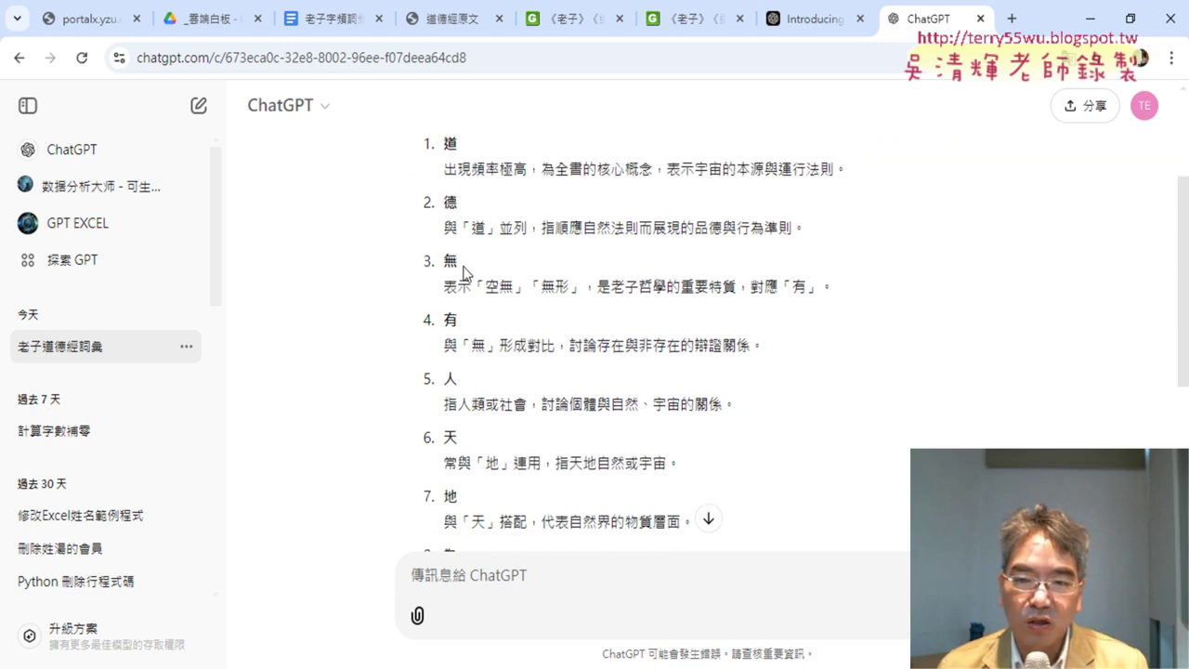
pyautogui.doubleClick(451, 437)
pyautogui.scroll(-2, 472, 330)
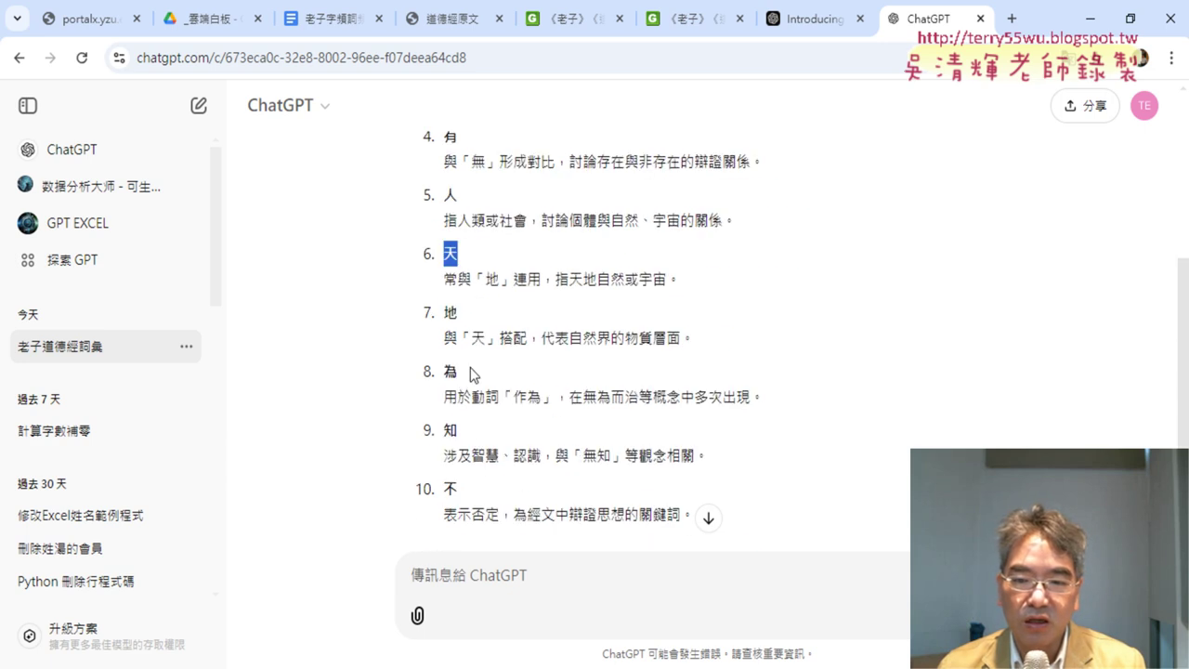
pyautogui.doubleClick(452, 372)
pyautogui.doubleClick(448, 432)
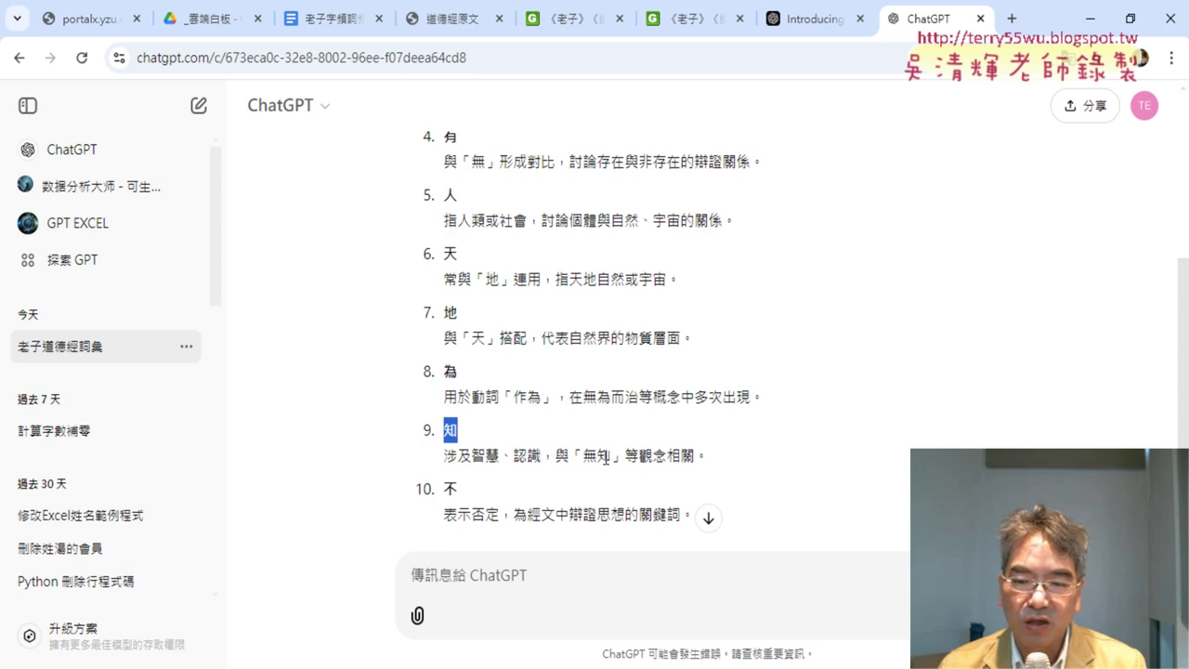
pyautogui.moveTo(597, 456); pyautogui.dragTo(611, 455)
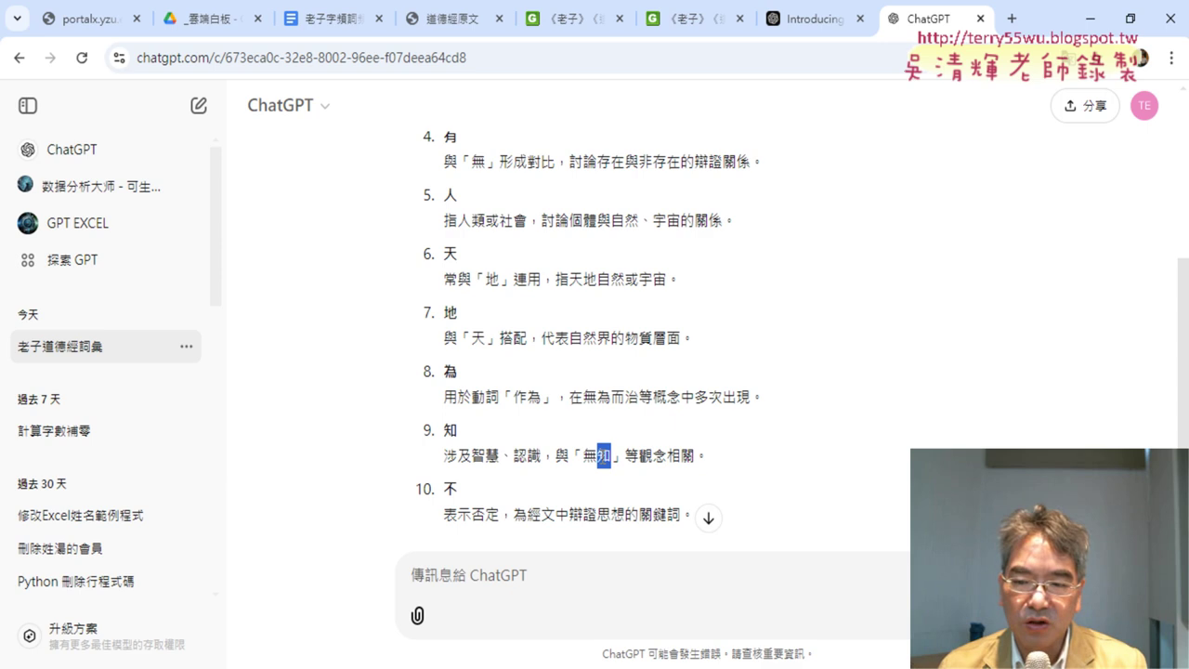
pyautogui.moveTo(460, 434); pyautogui.dragTo(446, 439)
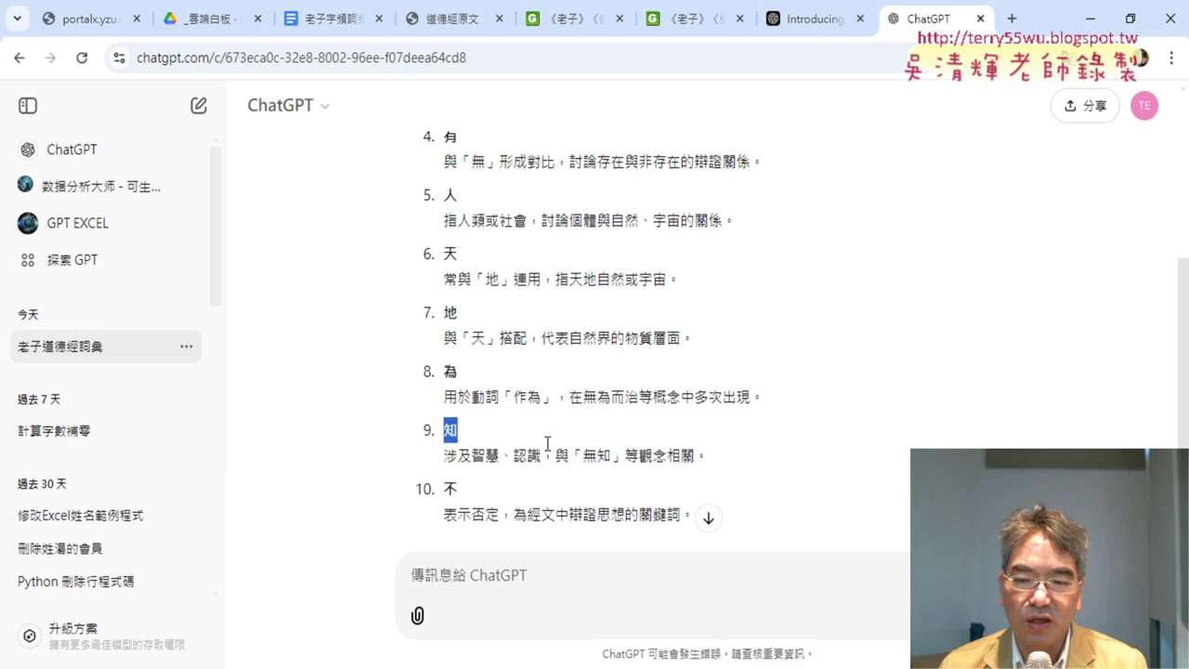
pyautogui.moveTo(598, 455); pyautogui.dragTo(611, 455)
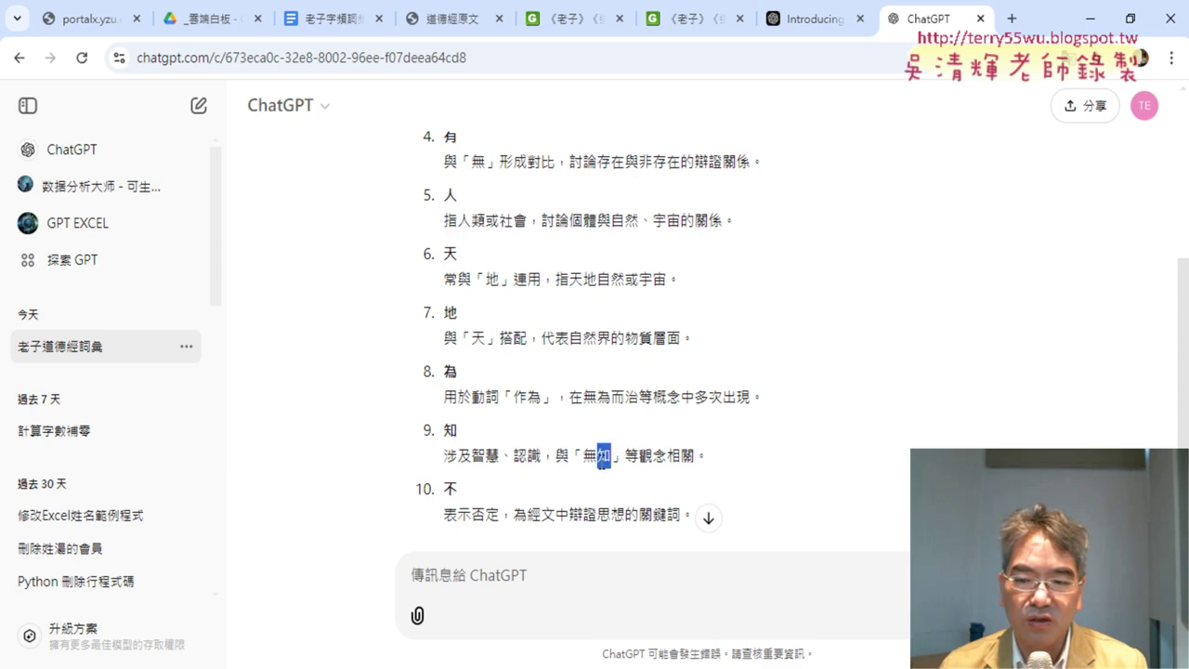
pyautogui.click(453, 493)
pyautogui.doubleClick(453, 493)
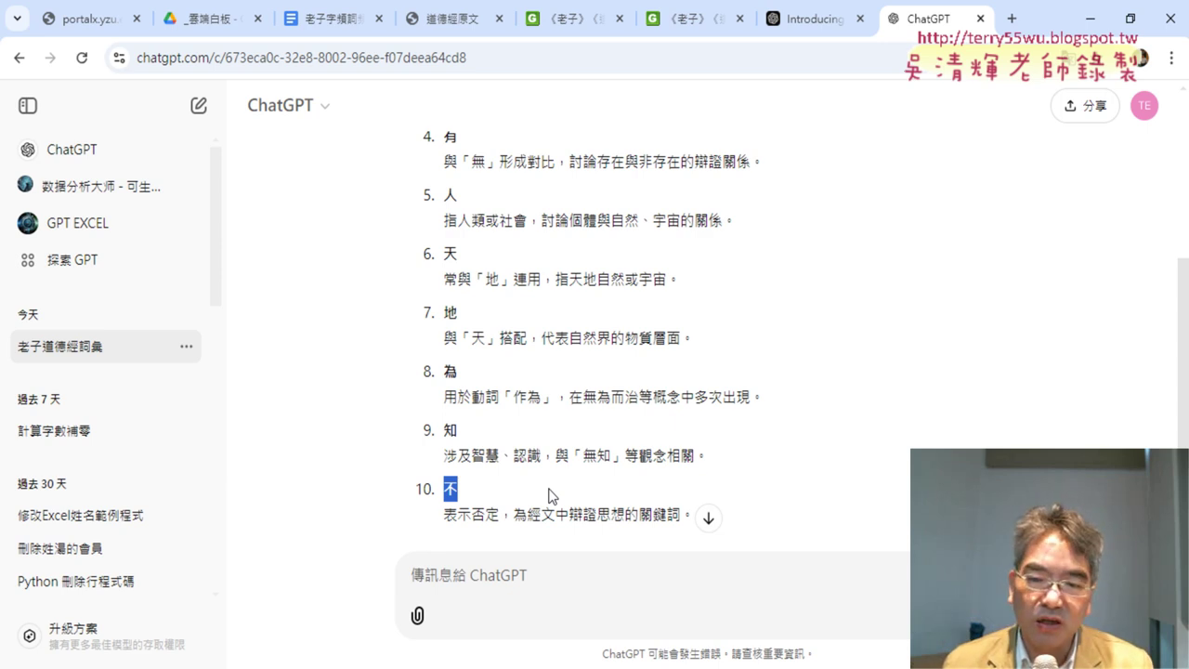
# Review the top-ten word list and highlight 道, 無 and 天.
pyautogui.scroll(3, 549, 495)
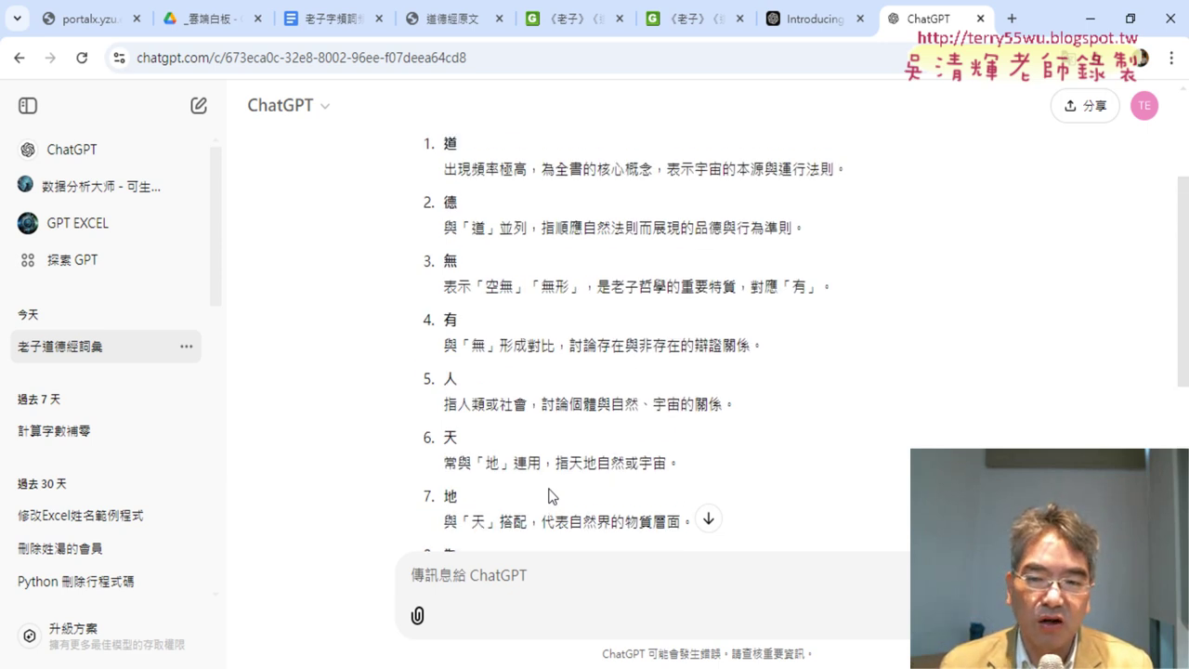
pyautogui.scroll(-2, 550, 488)
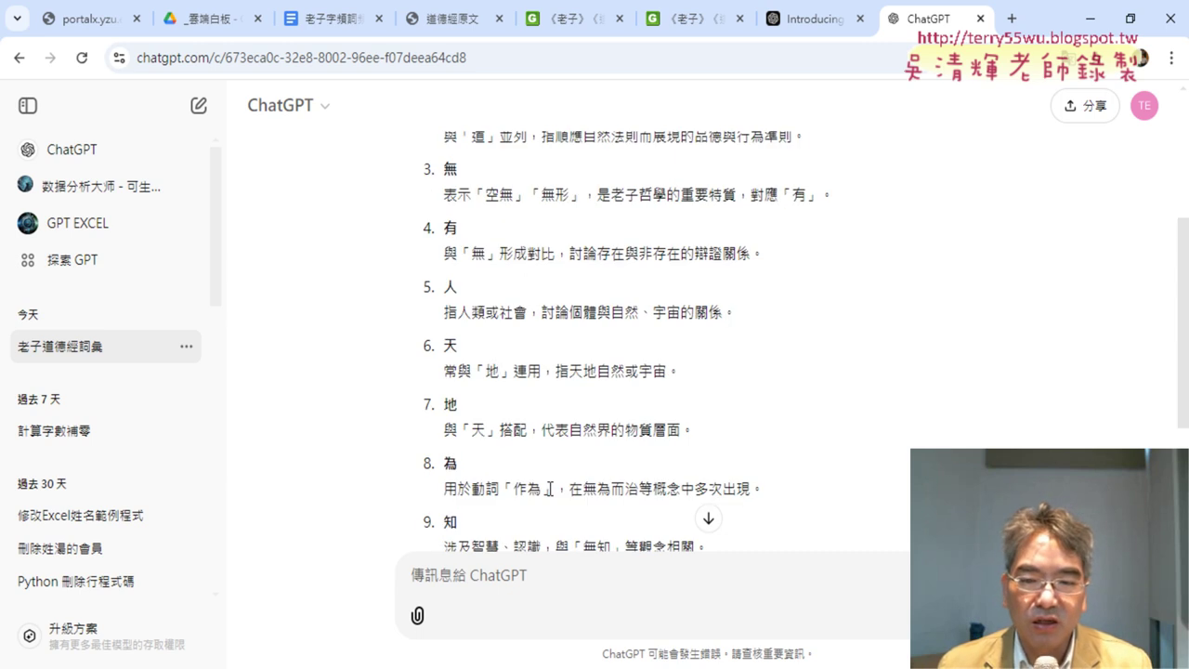
pyautogui.scroll(3, 549, 489)
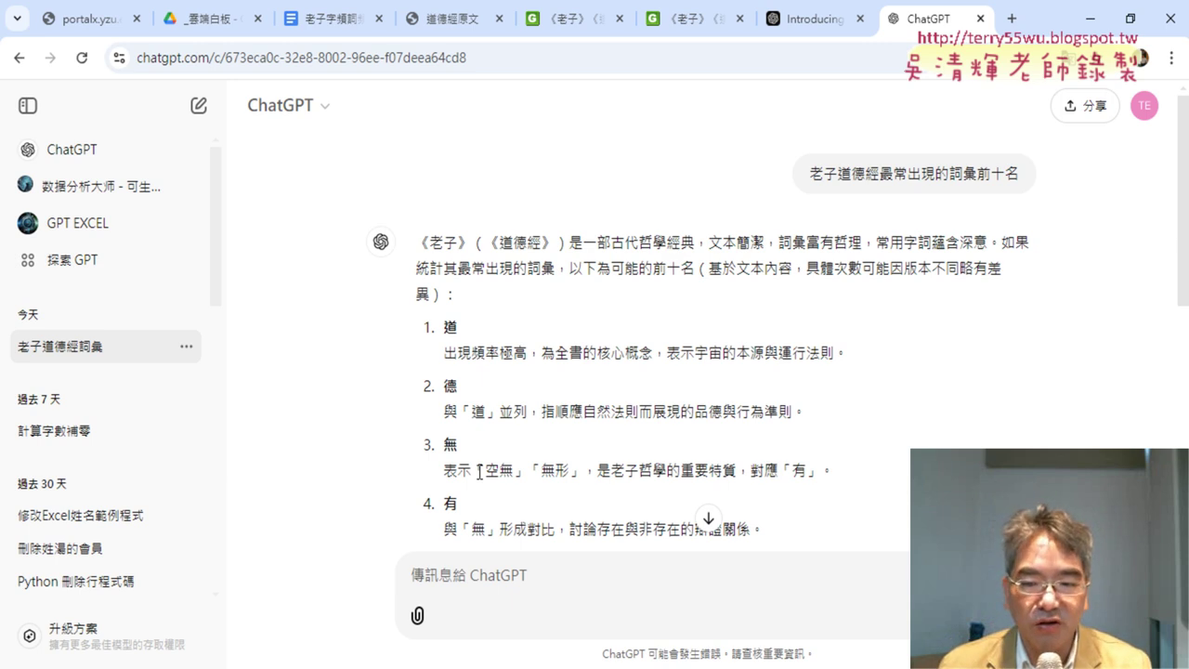
pyautogui.scroll(-2, 479, 472)
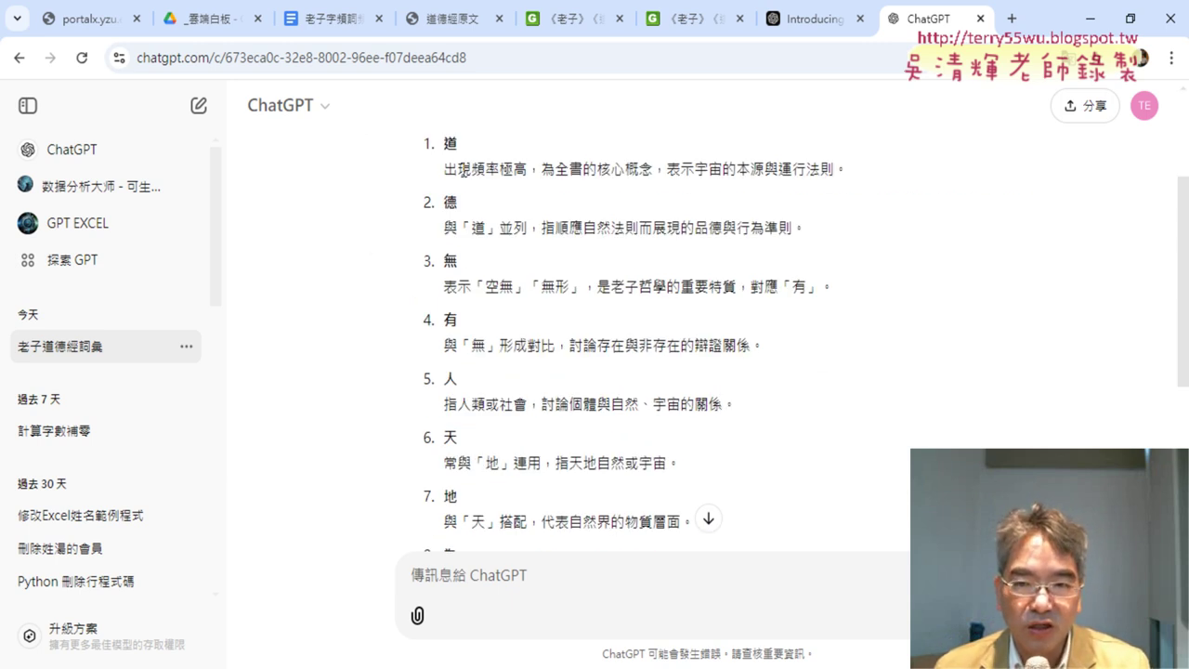
pyautogui.doubleClick(450, 144)
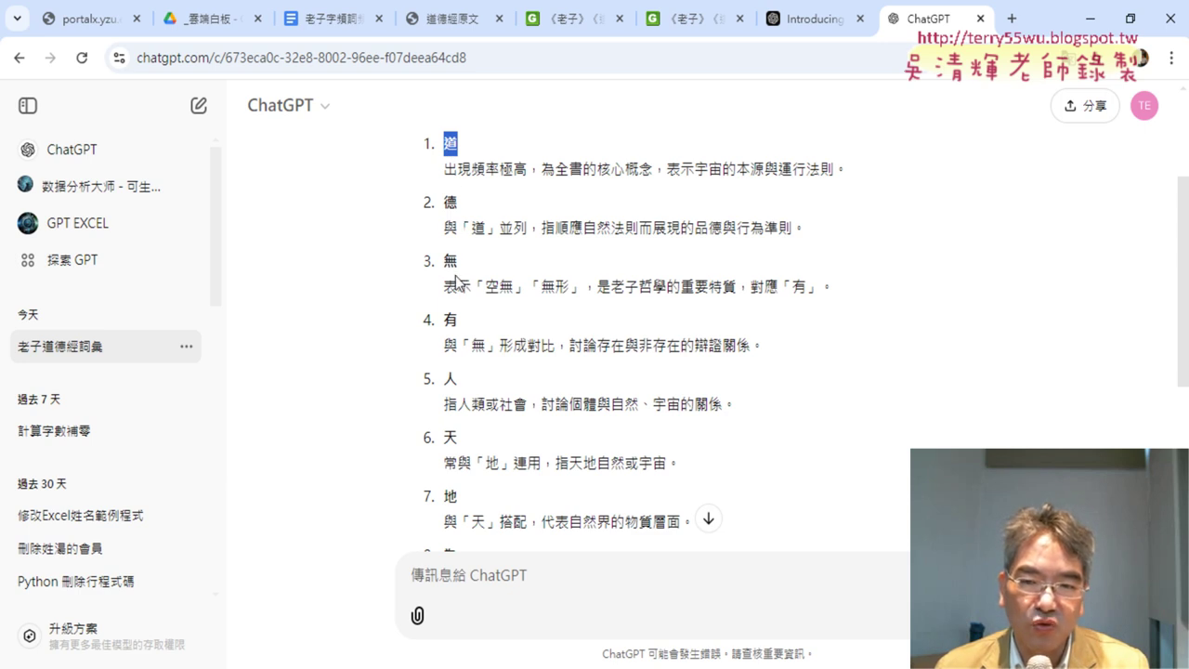
pyautogui.doubleClick(451, 261)
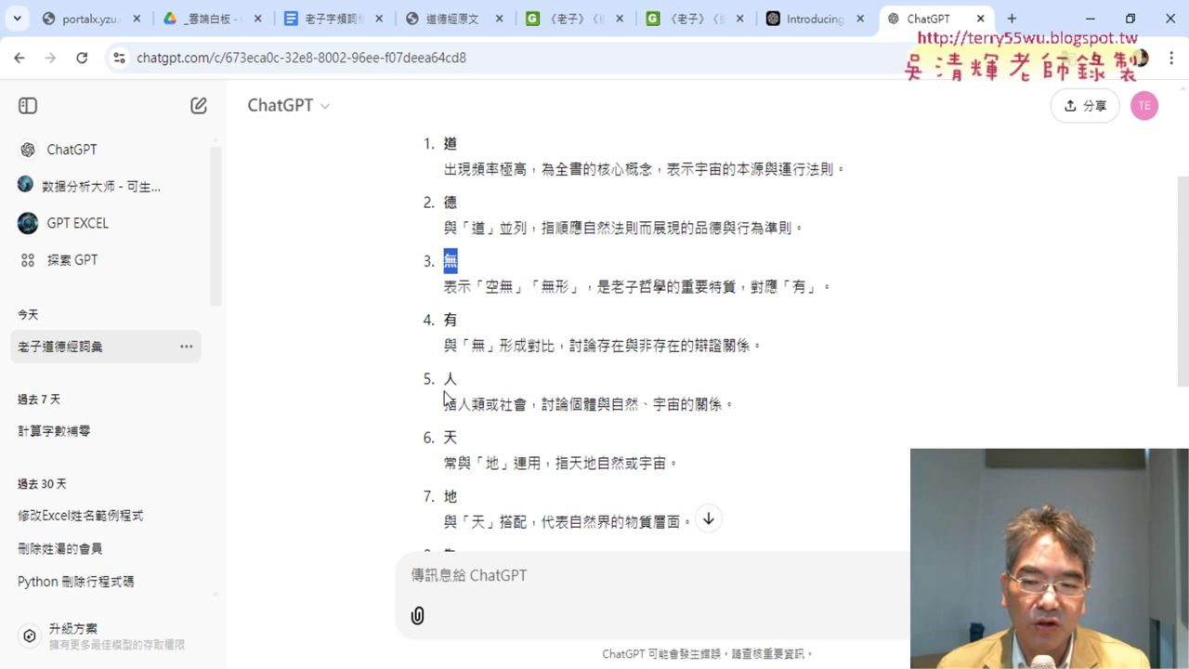
pyautogui.doubleClick(451, 438)
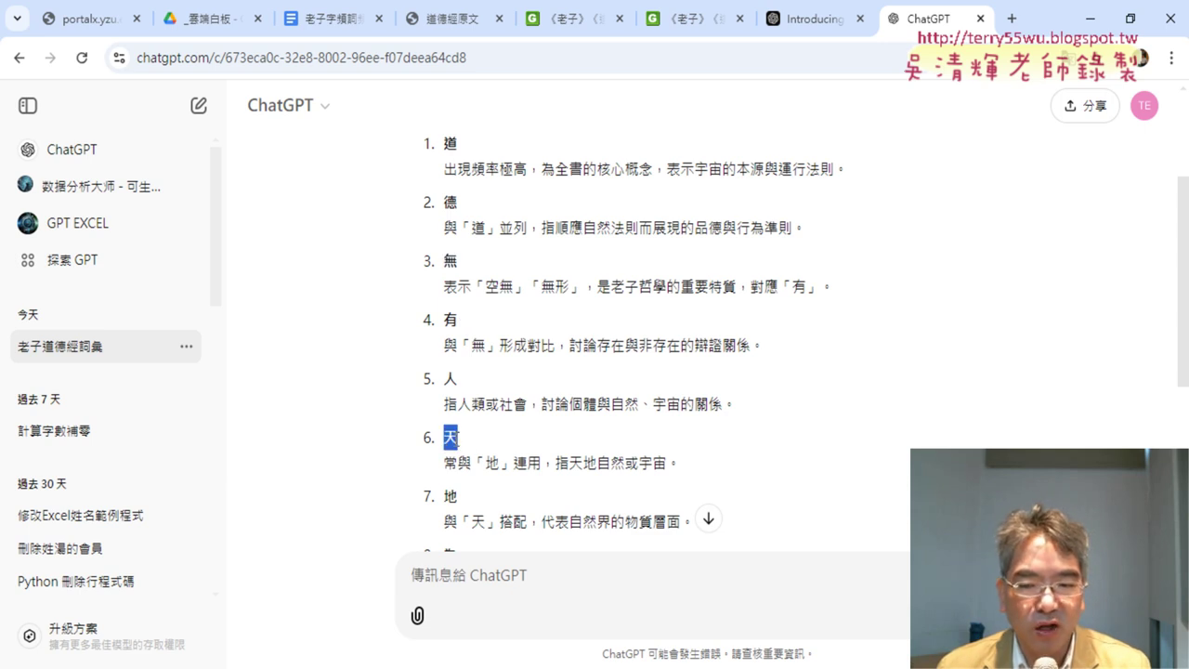
# Bring the Excel workbook of Tao Te Ching chapter texts to the front.
pyautogui.scroll(-2, 496, 438)
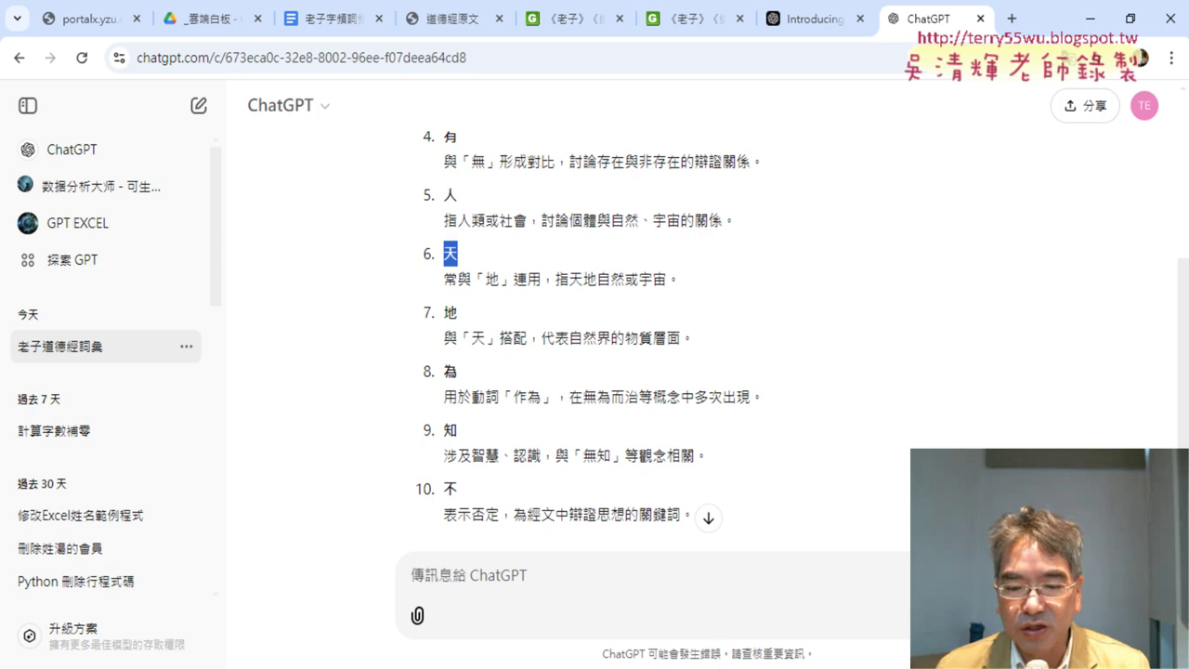
pyautogui.moveTo(406, 668)
pyautogui.click(408, 595)
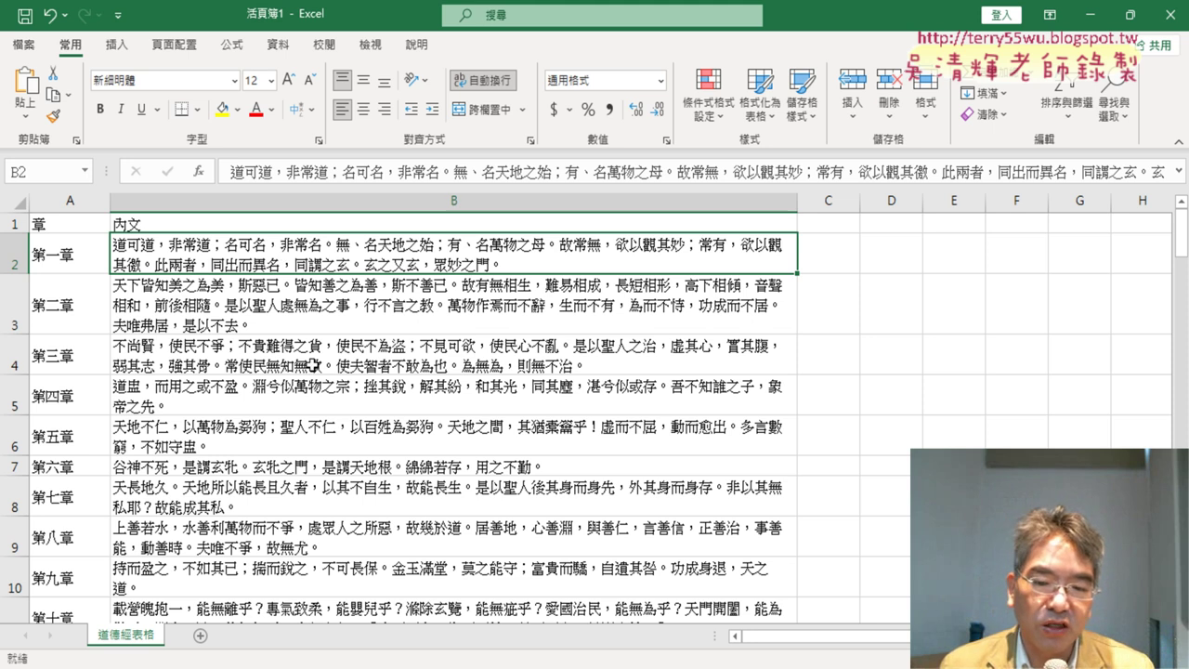
# Switch to the Word document and select its chapter-text and chapter-name table columns.
pyautogui.click(357, 618)
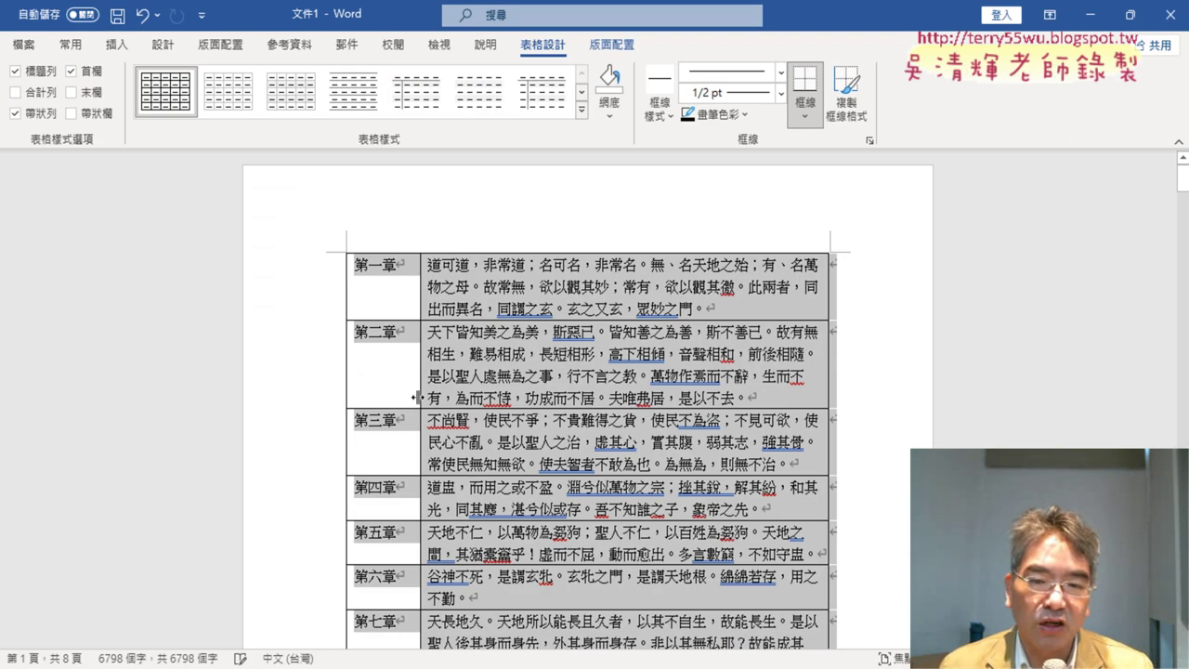
pyautogui.click(609, 248)
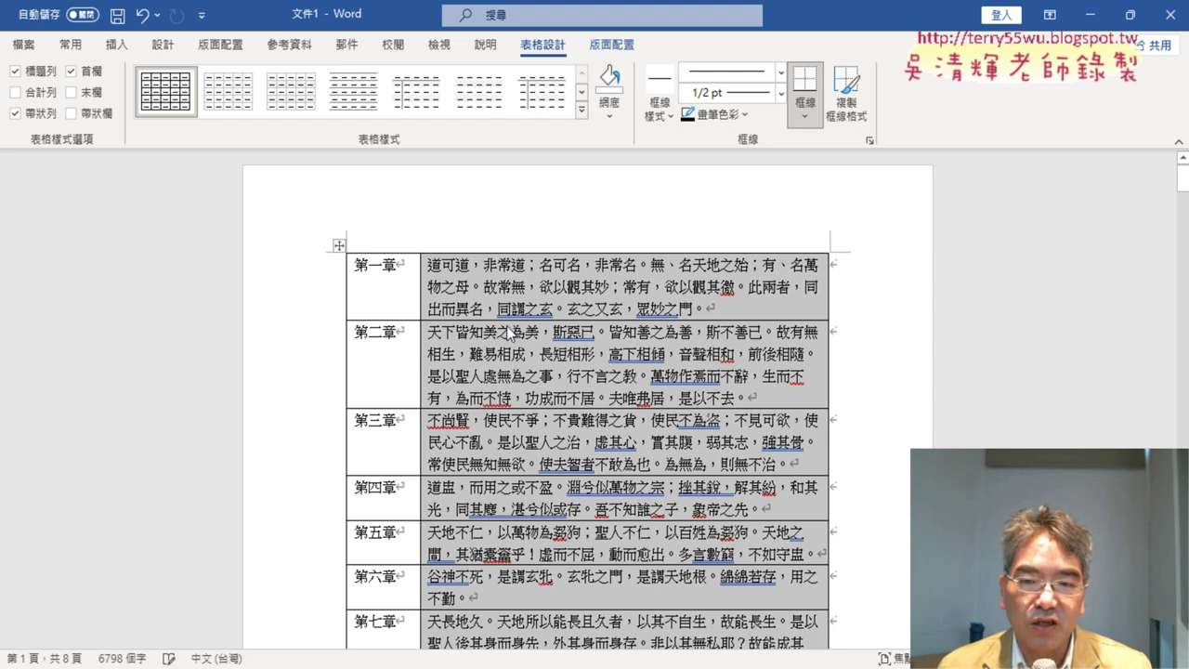
pyautogui.click(476, 279)
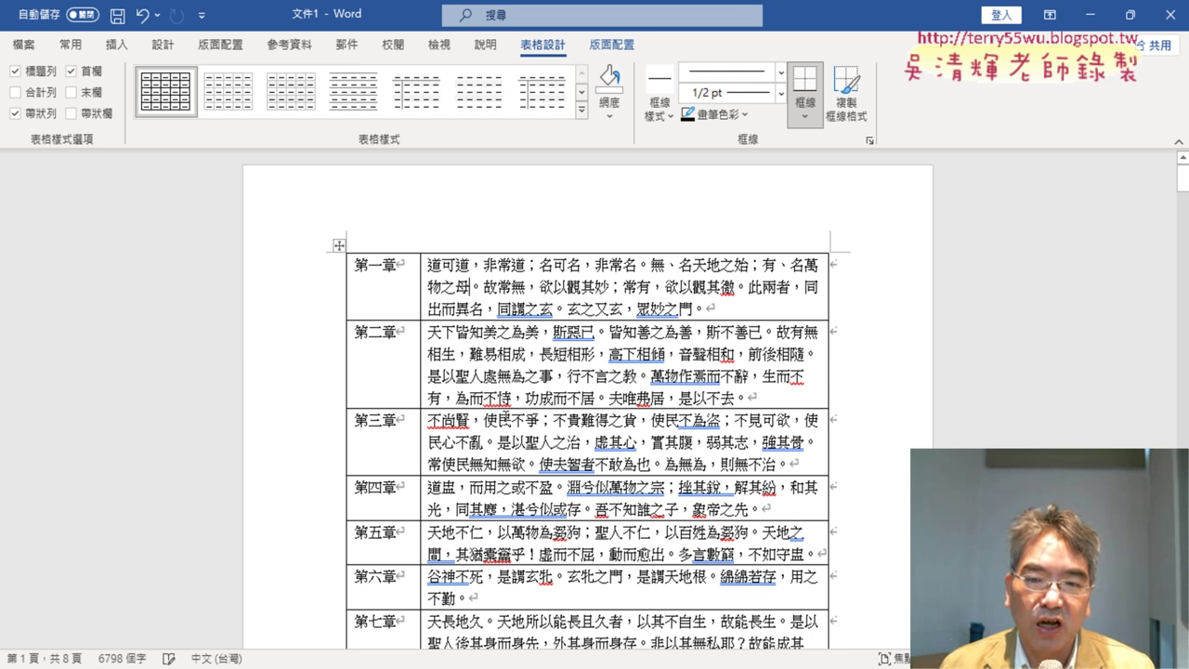
pyautogui.click(388, 252)
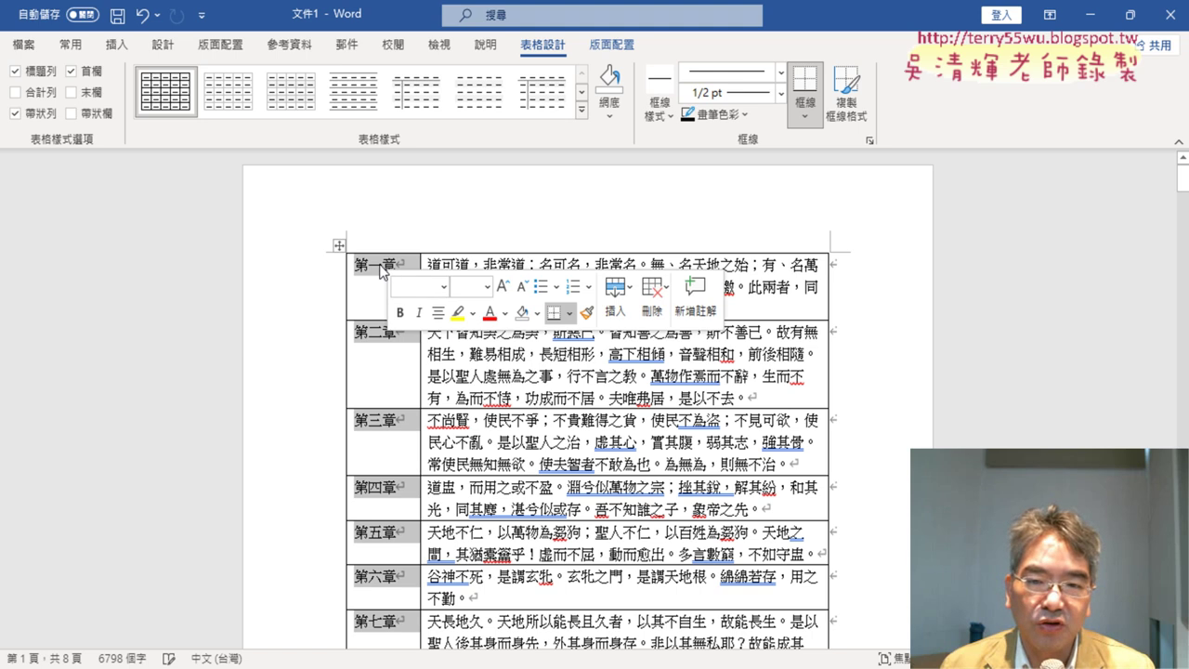
pyautogui.rightClick(381, 266)
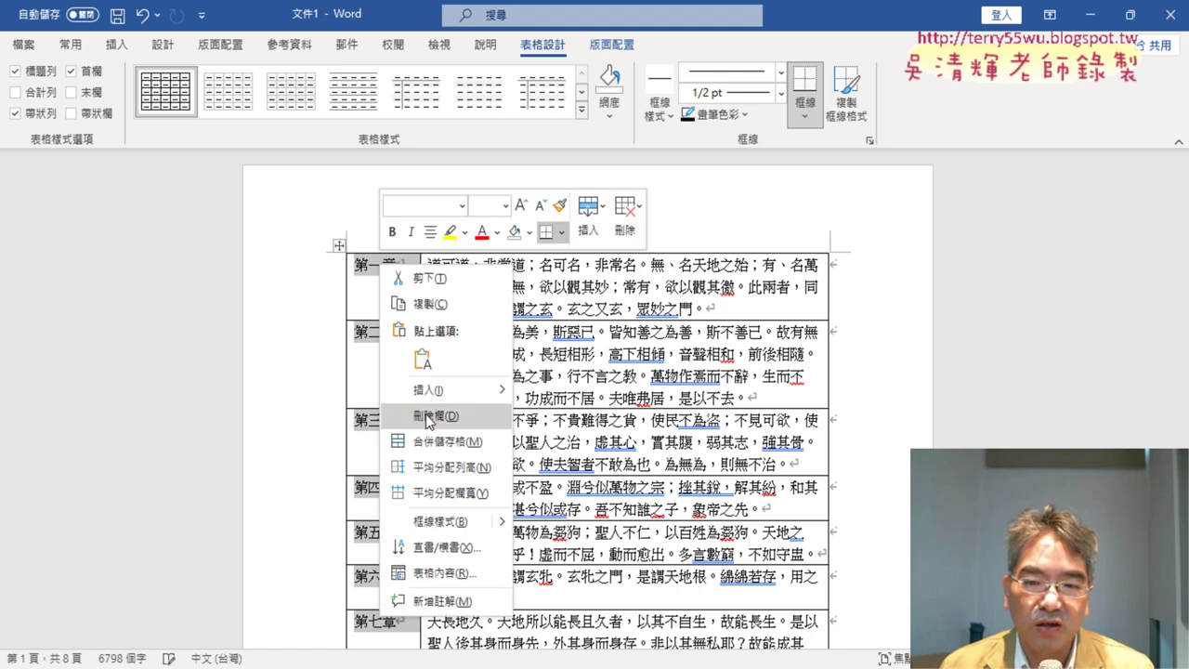
pyautogui.click(429, 417)
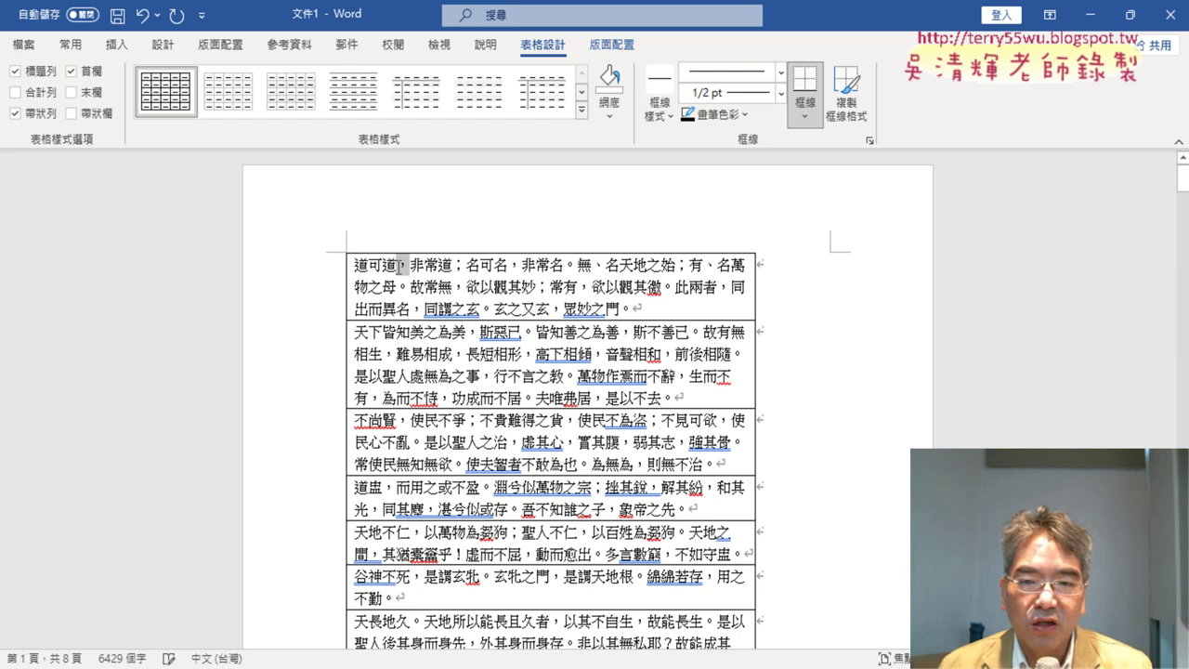
pyautogui.moveTo(397, 266); pyautogui.dragTo(407, 265)
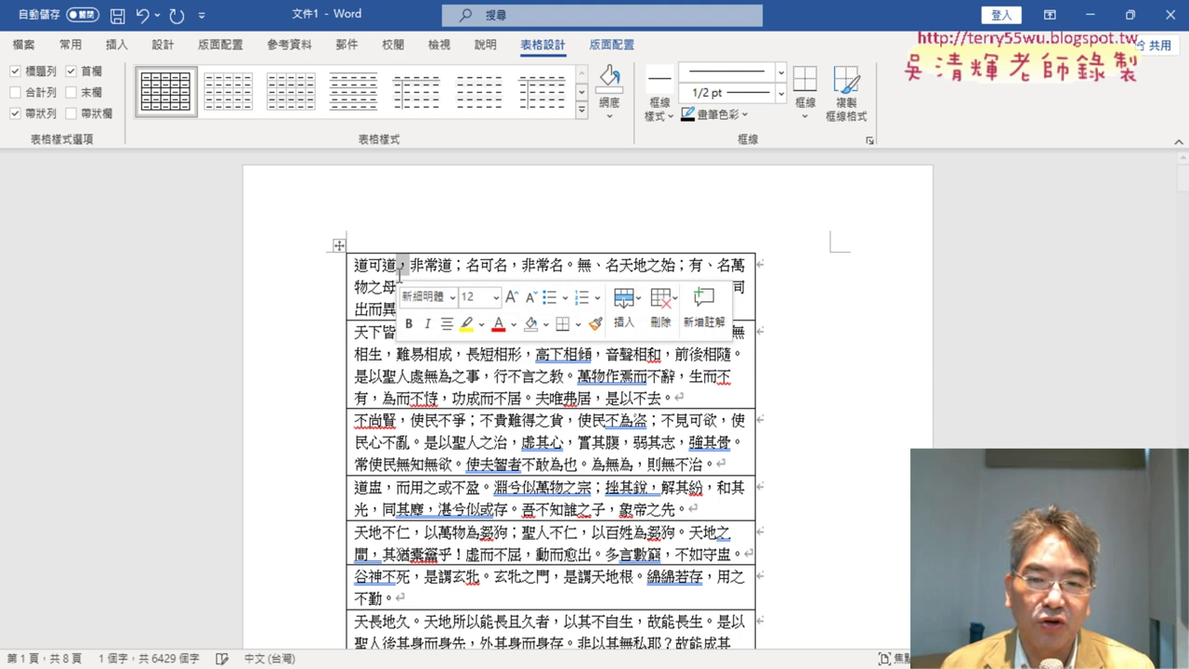
pyautogui.click(805, 88)
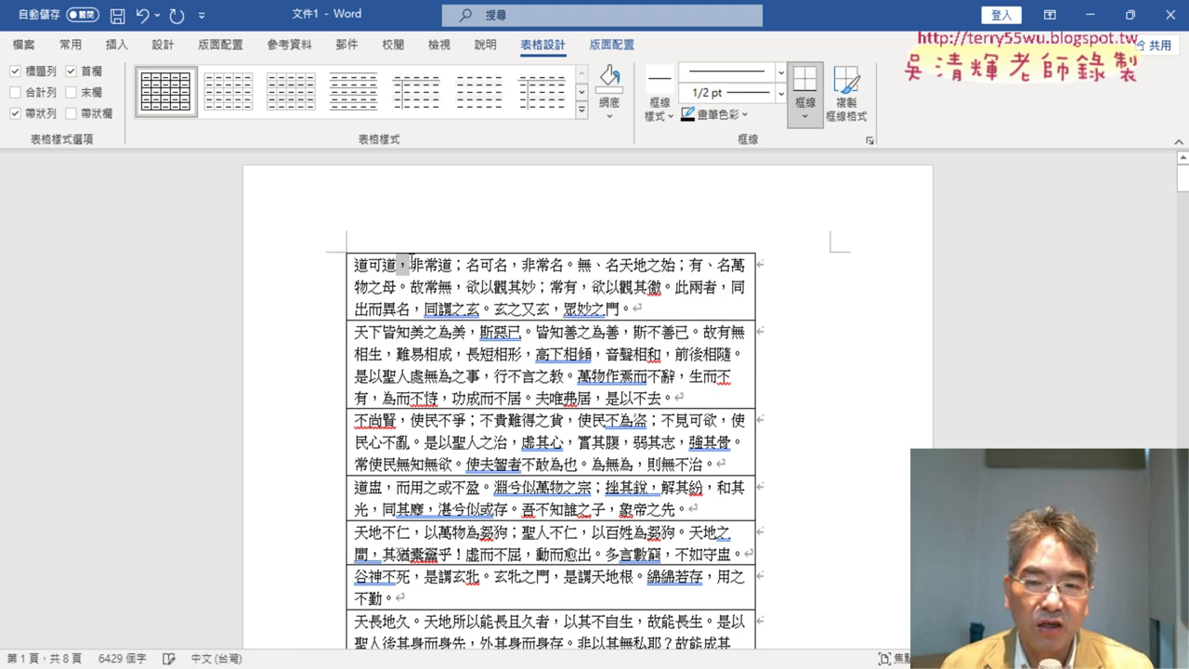
pyautogui.moveTo(397, 287); pyautogui.dragTo(410, 287)
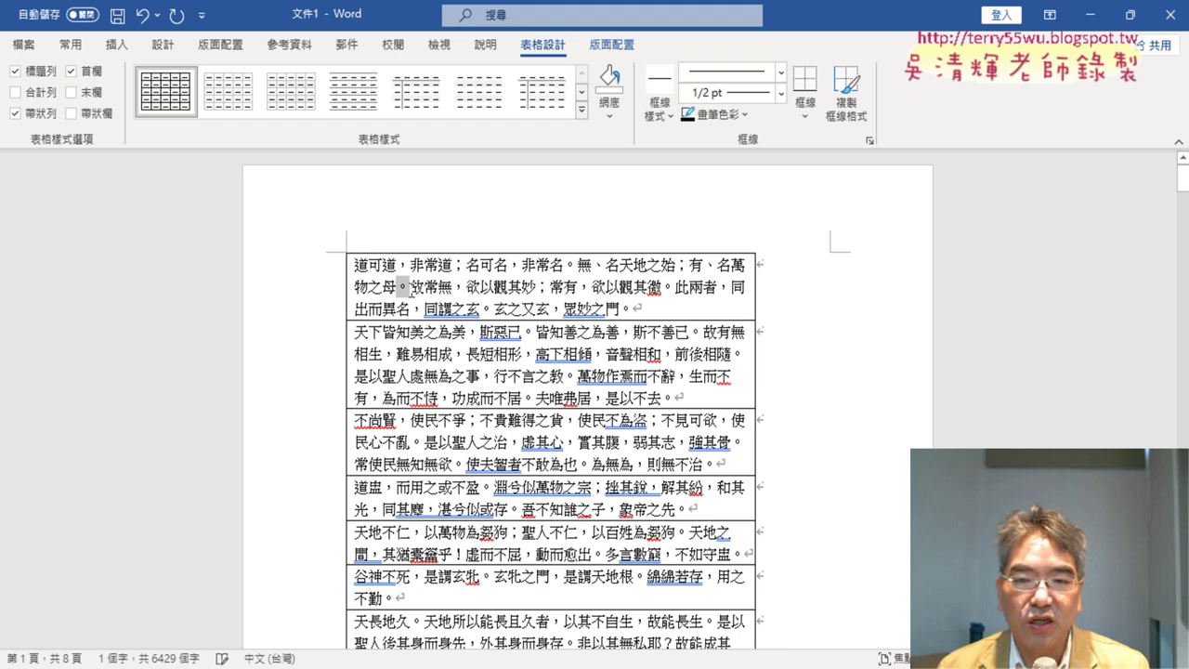
pyautogui.click(405, 415)
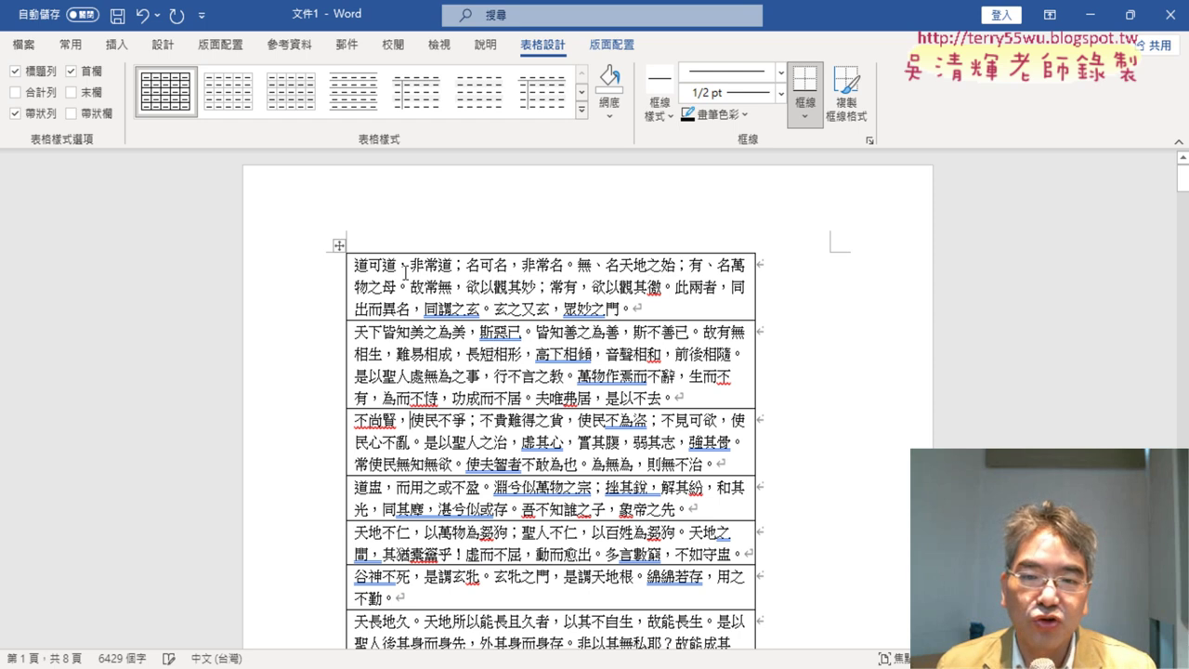
pyautogui.moveTo(452, 264); pyautogui.dragTo(463, 265)
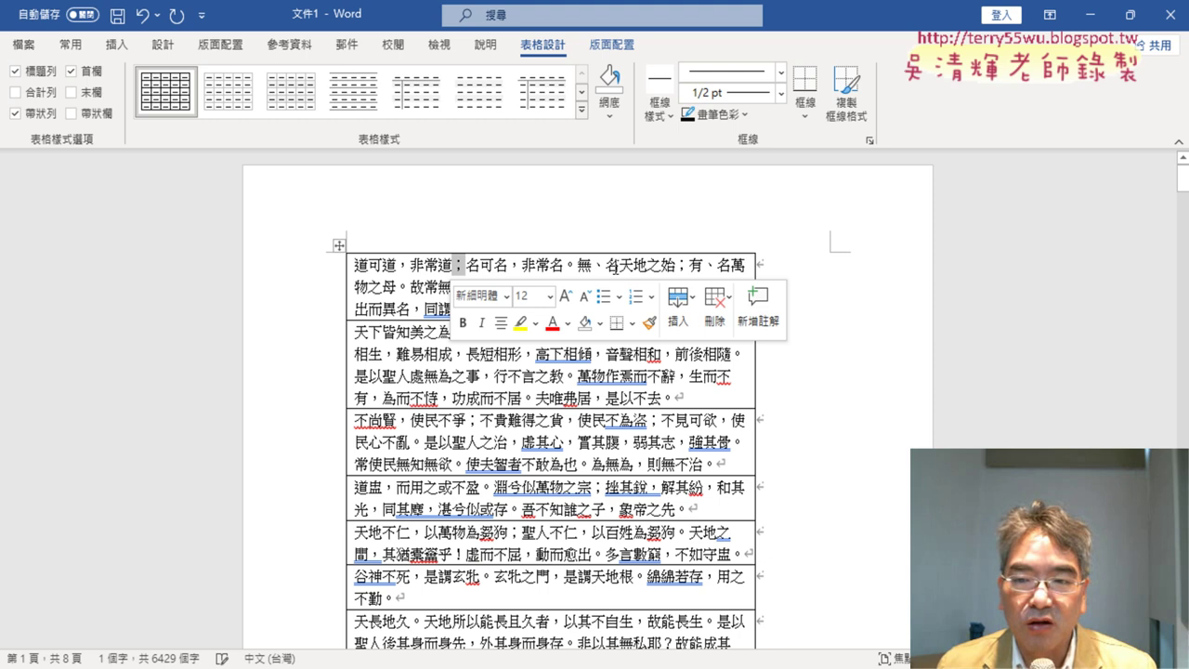
pyautogui.moveTo(600, 265)
pyautogui.mouseDown()
pyautogui.moveTo(610, 265)
pyautogui.moveTo(576, 265)
pyautogui.mouseUp()
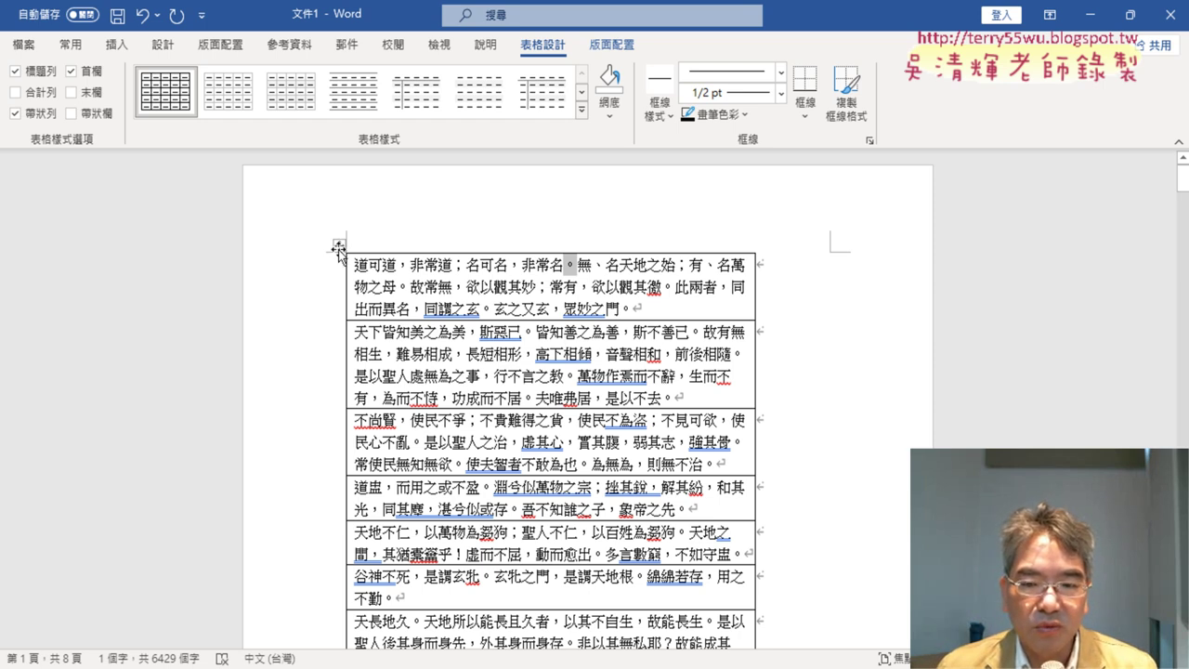
pyautogui.click(339, 249)
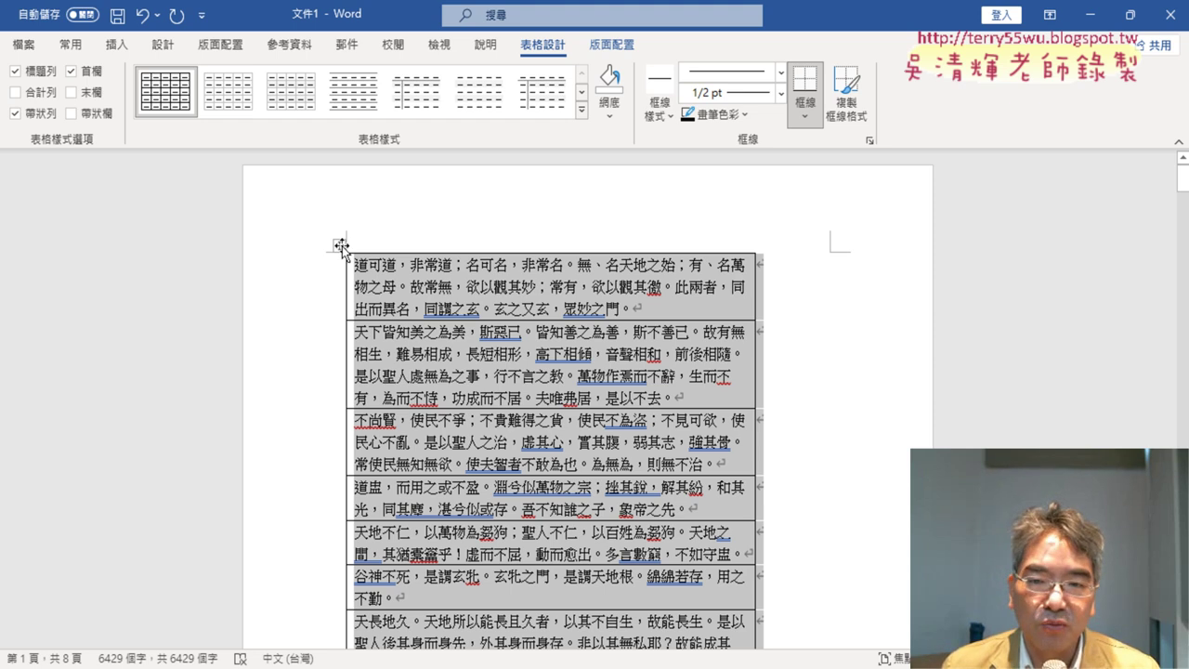
# Select the entire chapter table in the Word document.
pyautogui.click(398, 288)
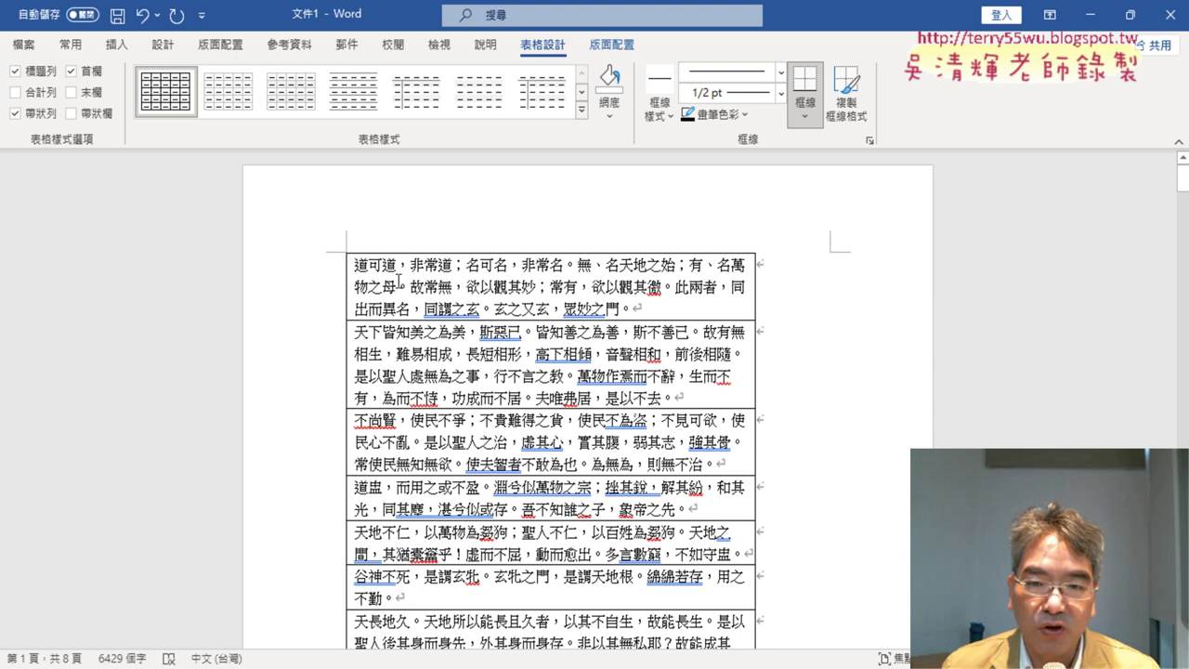
pyautogui.hotkey('ctrl', 'a')
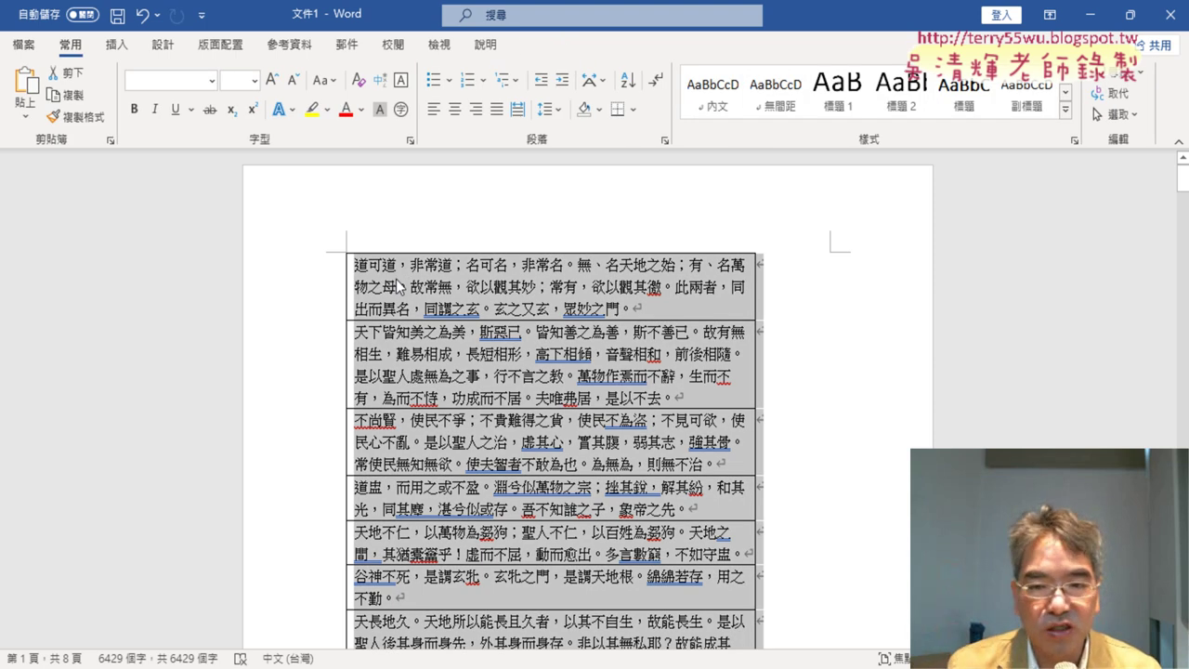
pyautogui.click(453, 289)
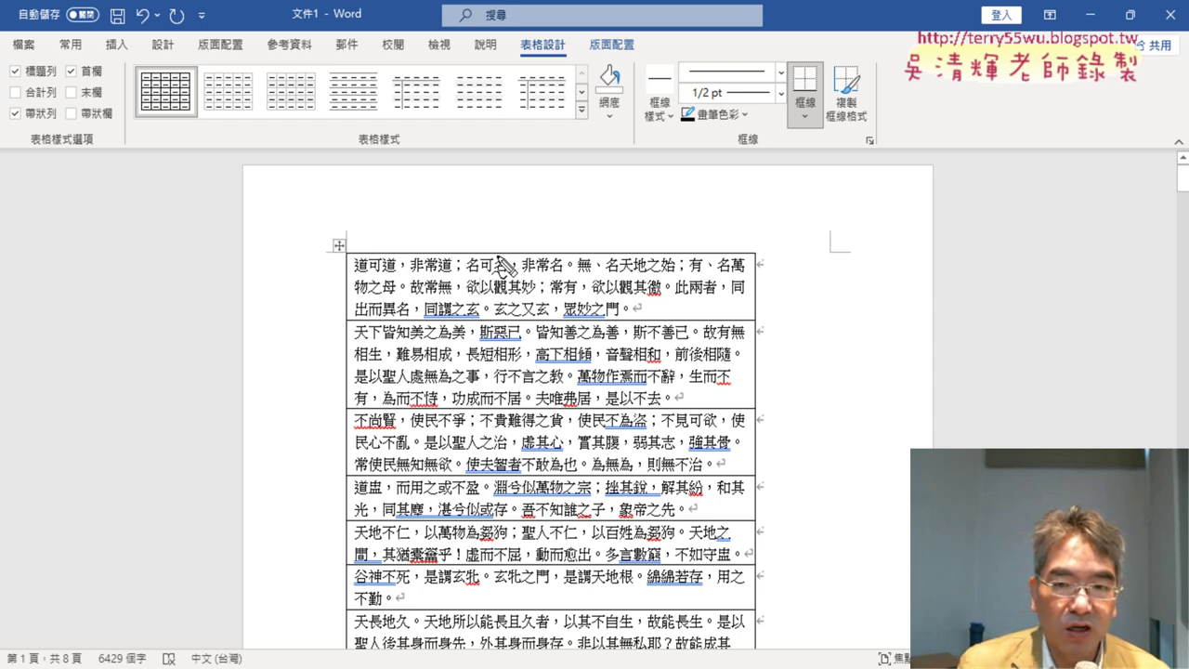
pyautogui.moveTo(353, 230); pyautogui.dragTo(361, 257)
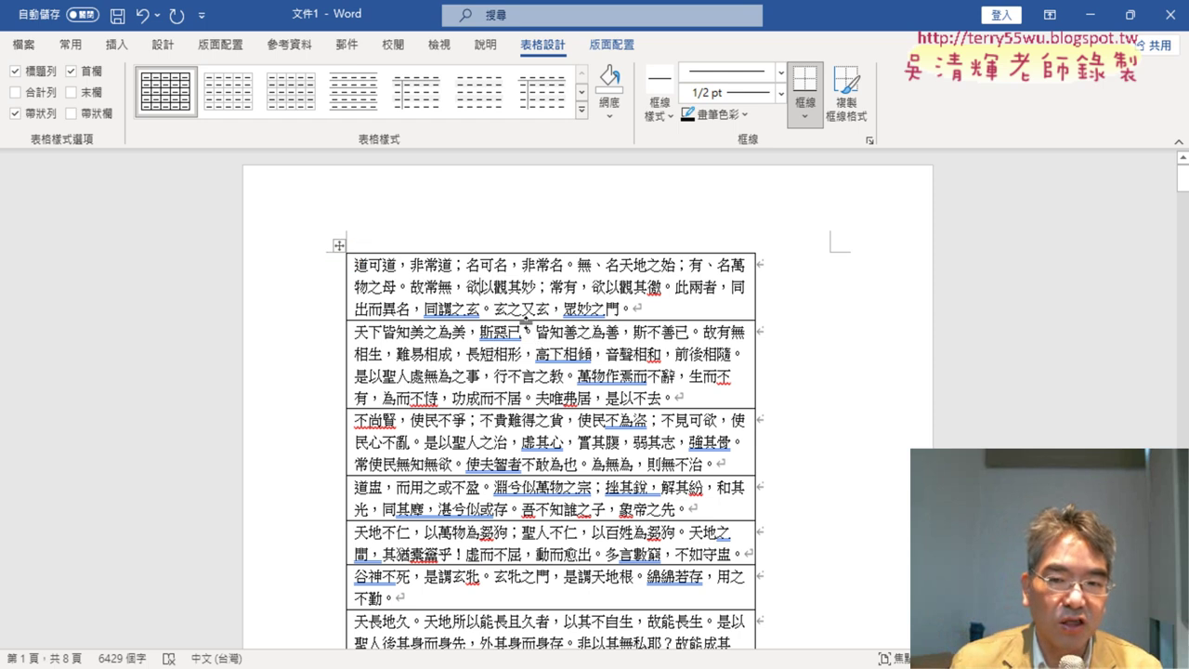
pyautogui.click(340, 247)
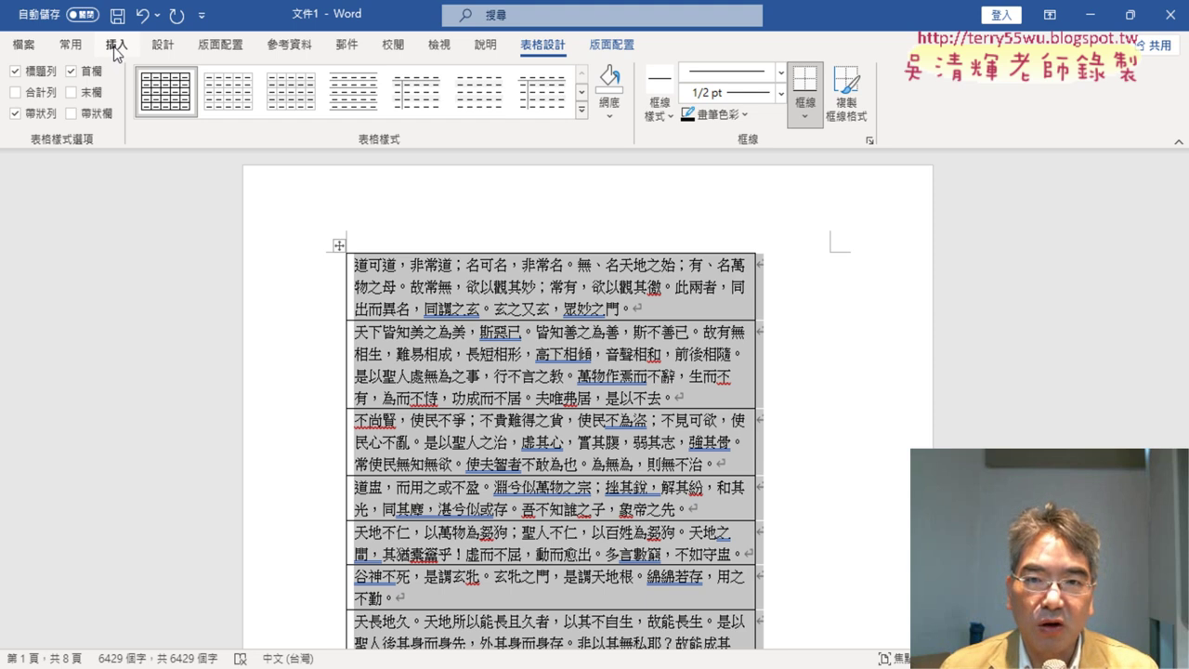
# Check the Insert > Table options, then bring up the Table Design and Table Layout commands.
pyautogui.click(116, 49)
pyautogui.click(122, 114)
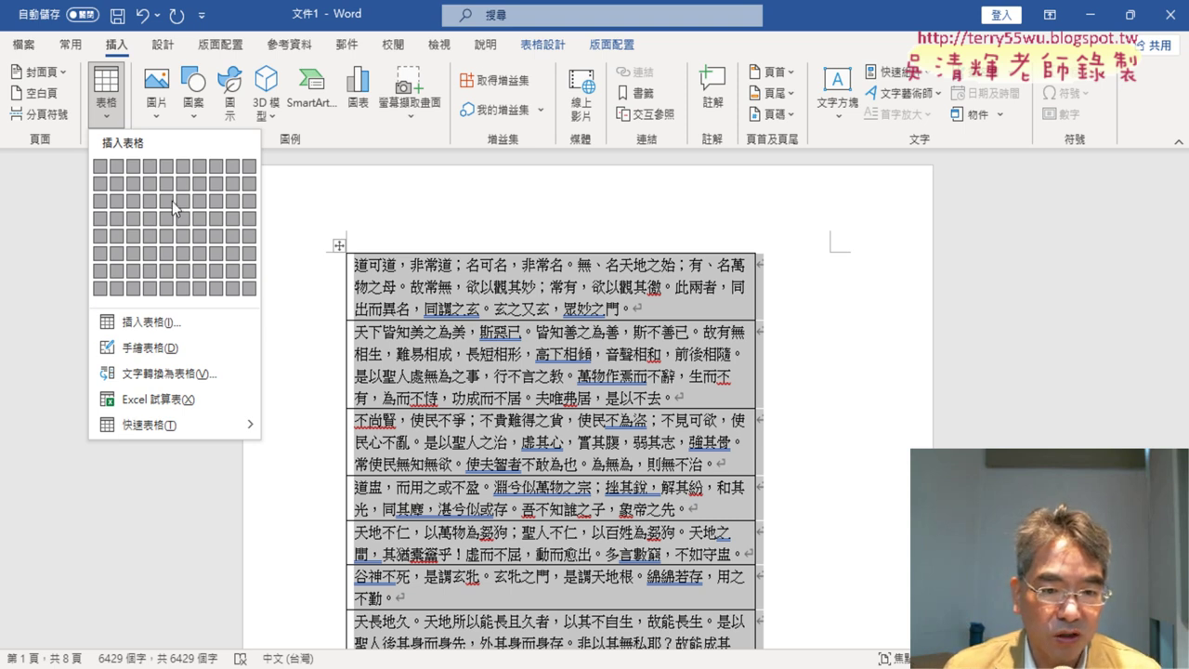
pyautogui.click(562, 55)
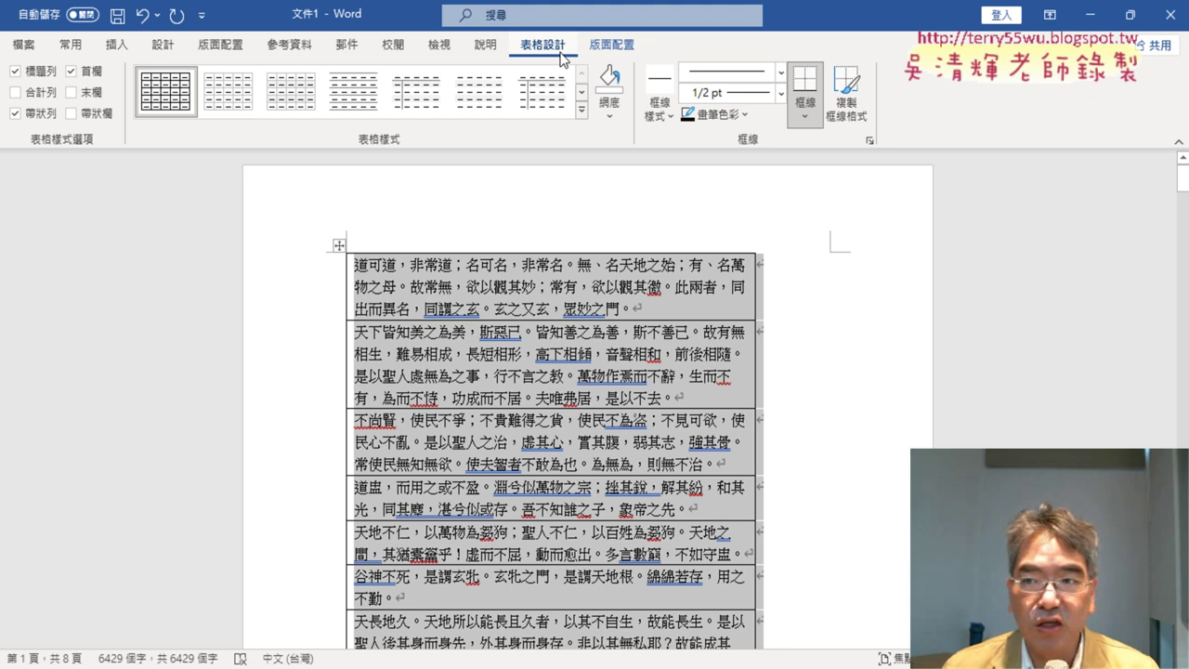
pyautogui.click(622, 50)
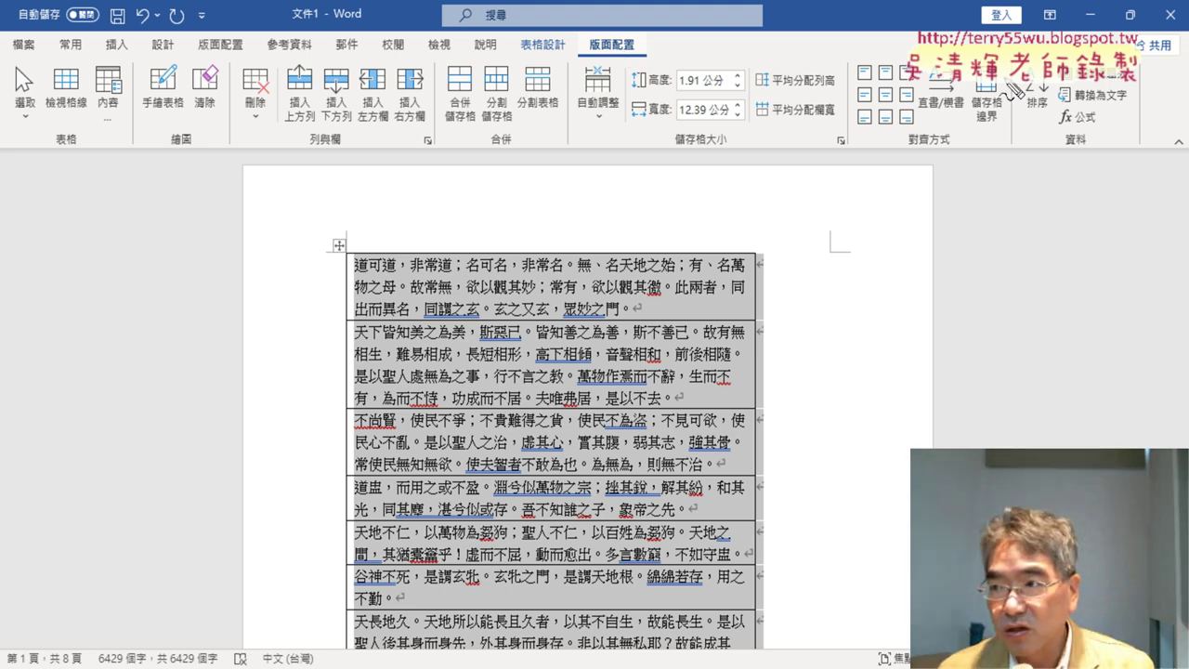
pyautogui.moveTo(1136, 107)
pyautogui.mouseDown()
pyautogui.moveTo(1099, 112)
pyautogui.moveTo(1137, 108)
pyautogui.mouseUp()
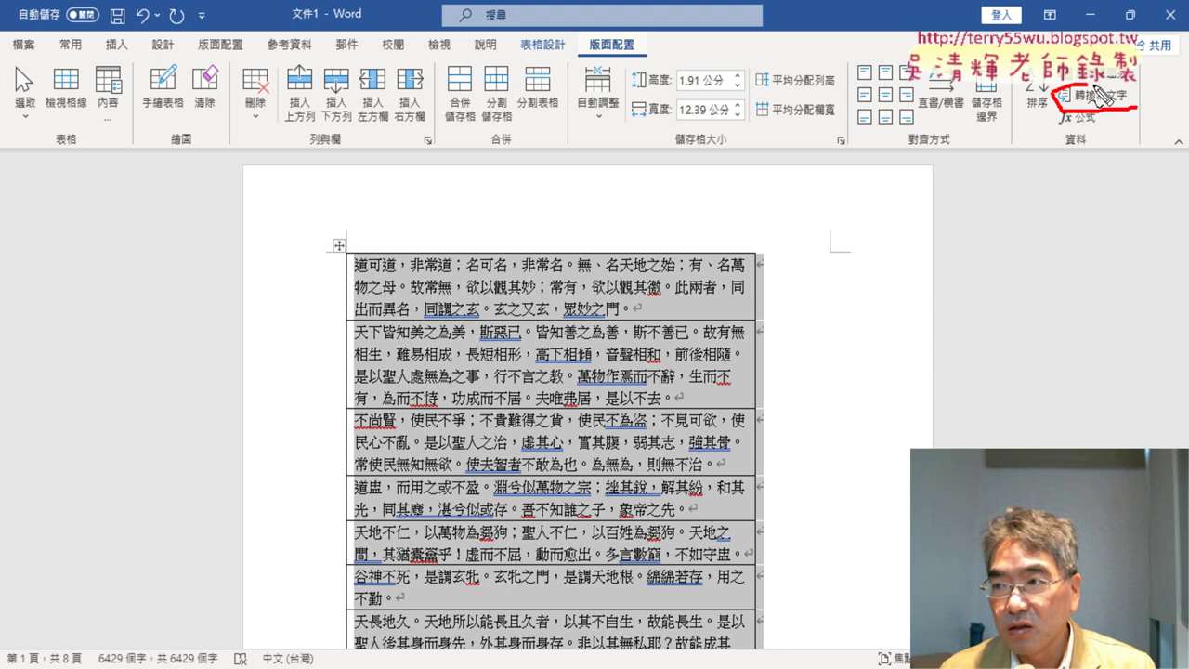
pyautogui.moveTo(1069, 309); pyautogui.dragTo(1087, 119)
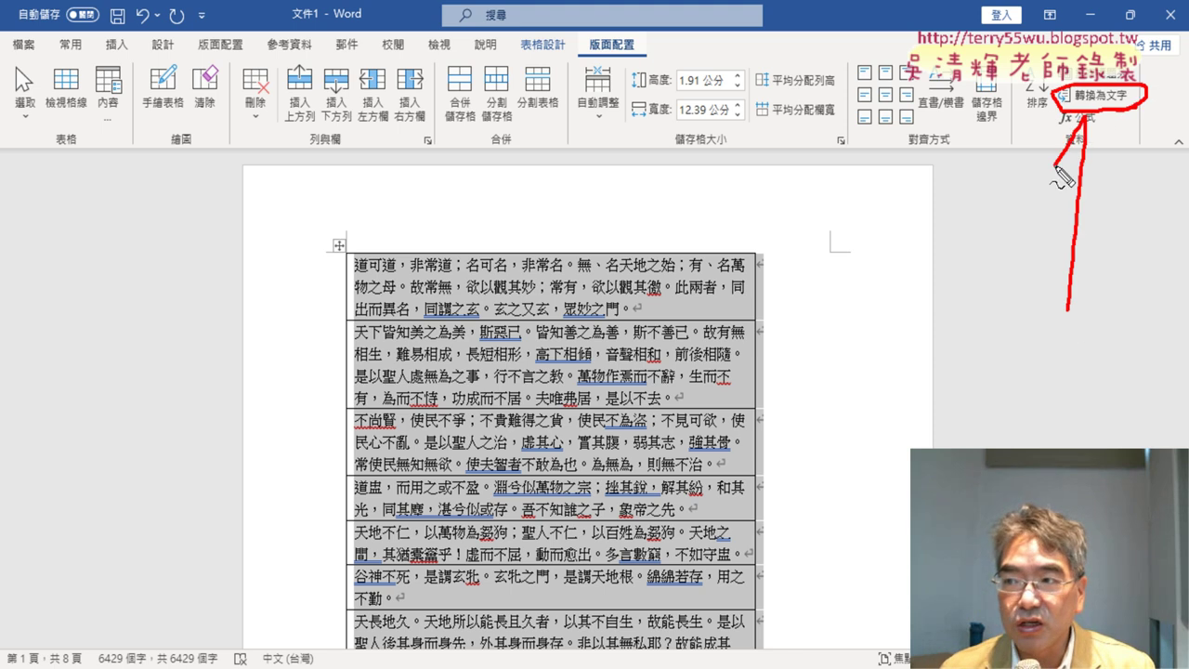
pyautogui.moveTo(1055, 168); pyautogui.dragTo(1086, 119)
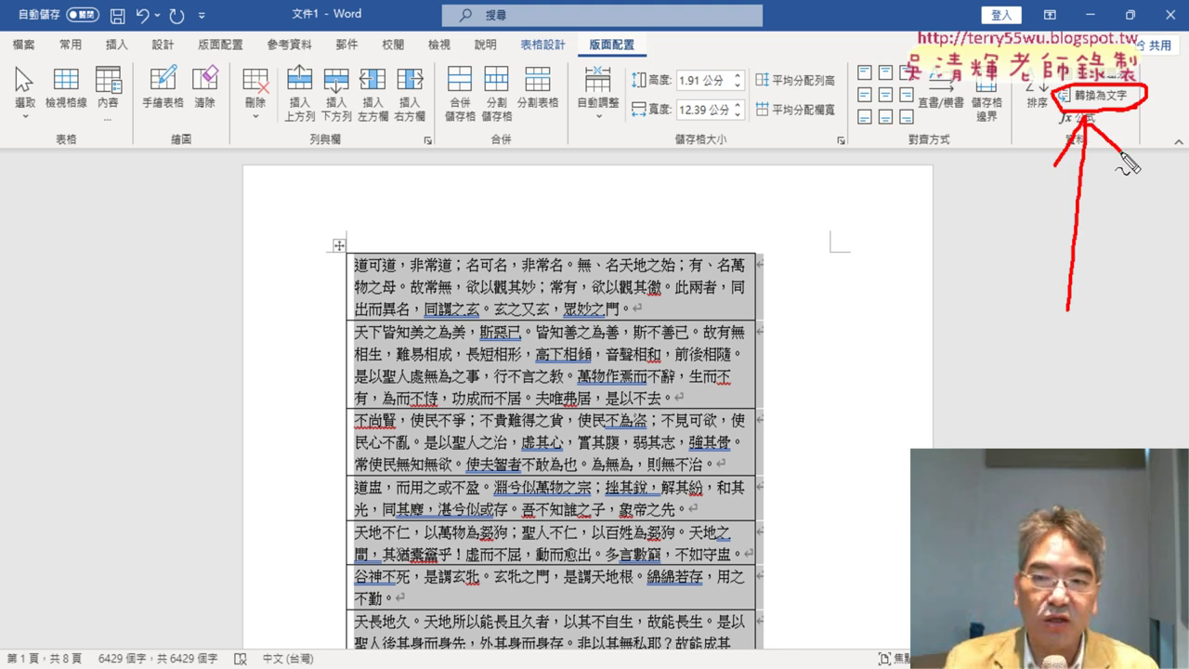
pyautogui.press('Escape')
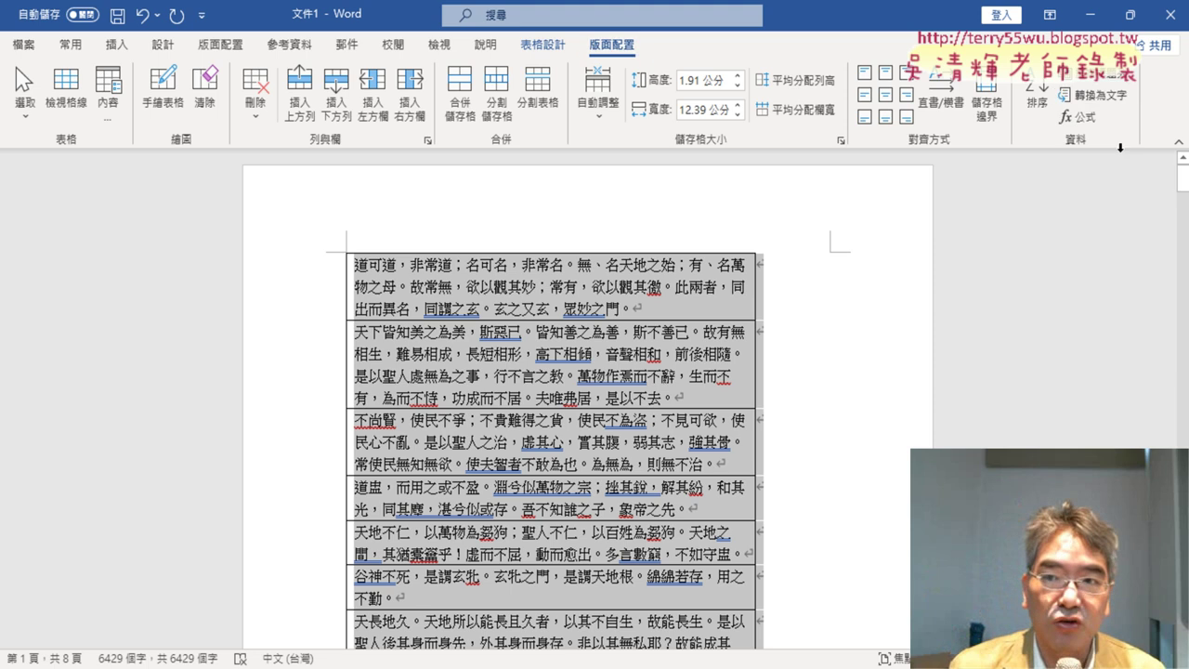
pyautogui.click(556, 44)
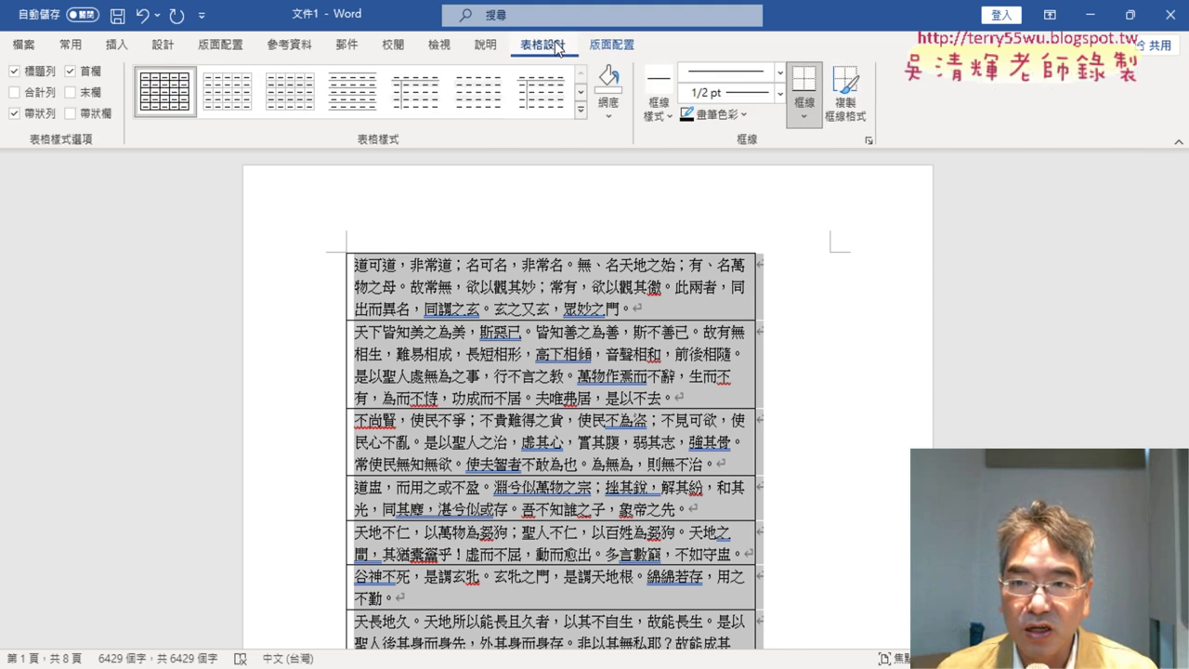
pyautogui.click(618, 54)
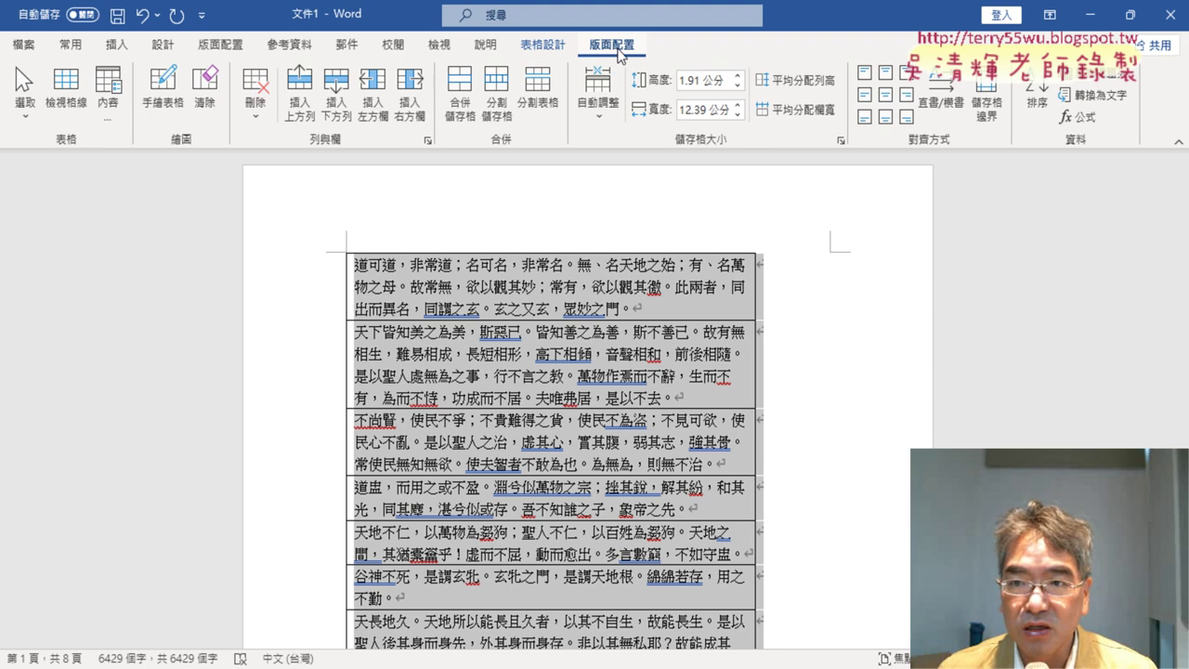
# Convert the table to text separated by paragraph marks, one chapter per paragraph.
pyautogui.click(1096, 95)
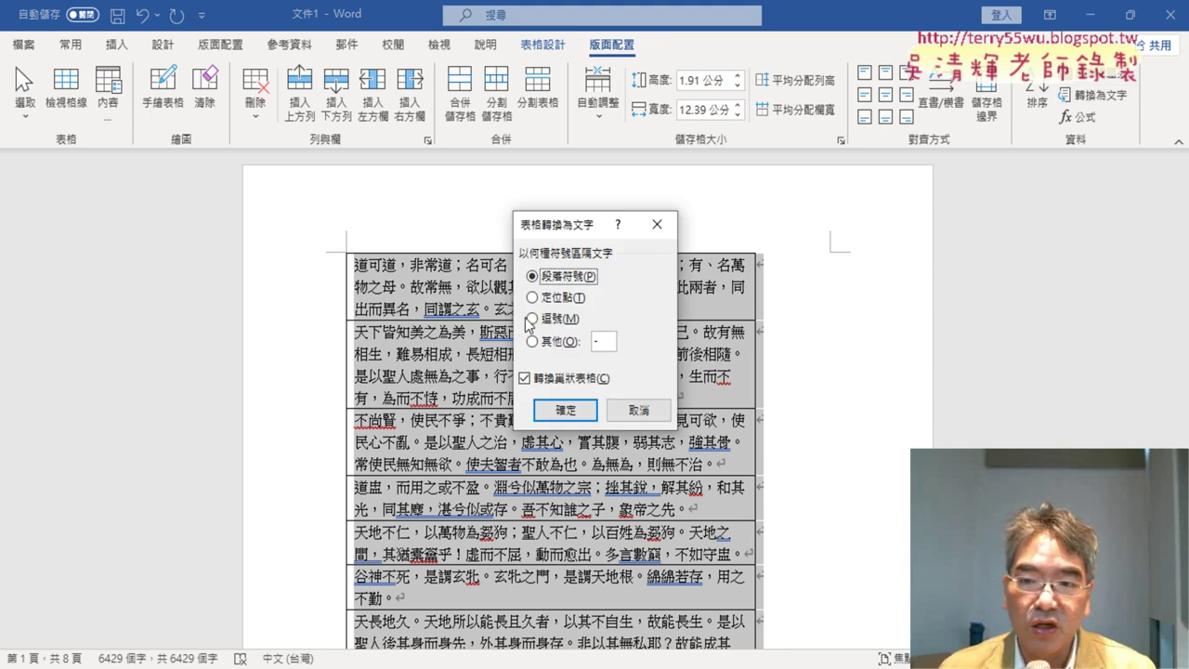
pyautogui.moveTo(575, 235); pyautogui.dragTo(815, 263)
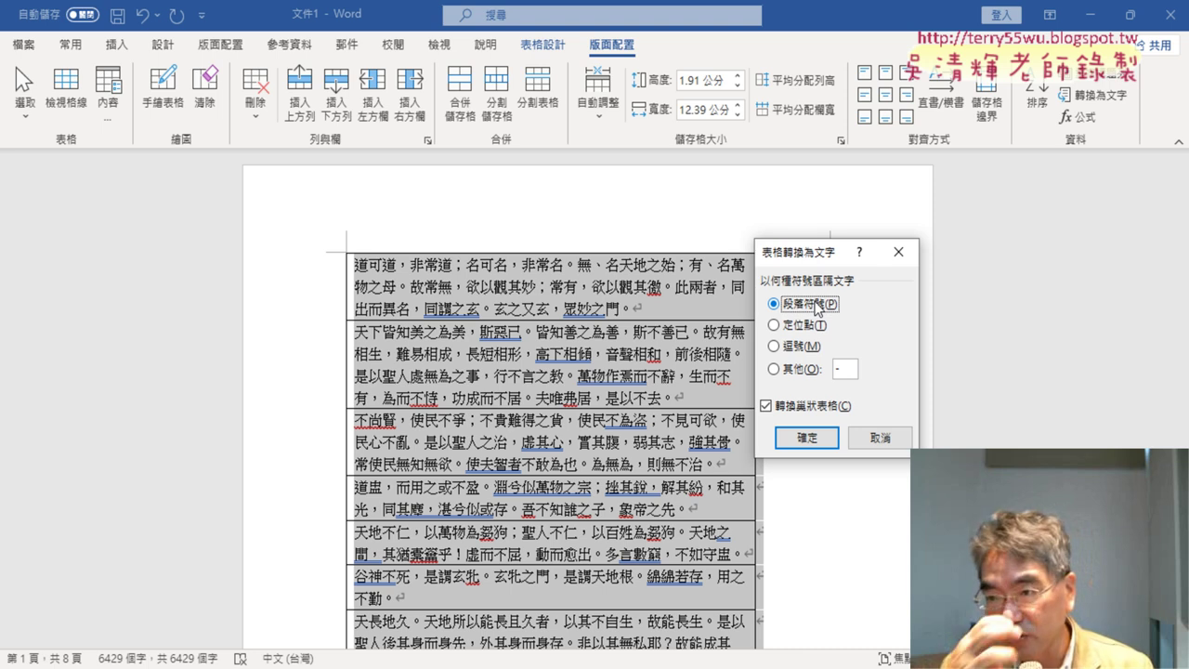
pyautogui.click(820, 444)
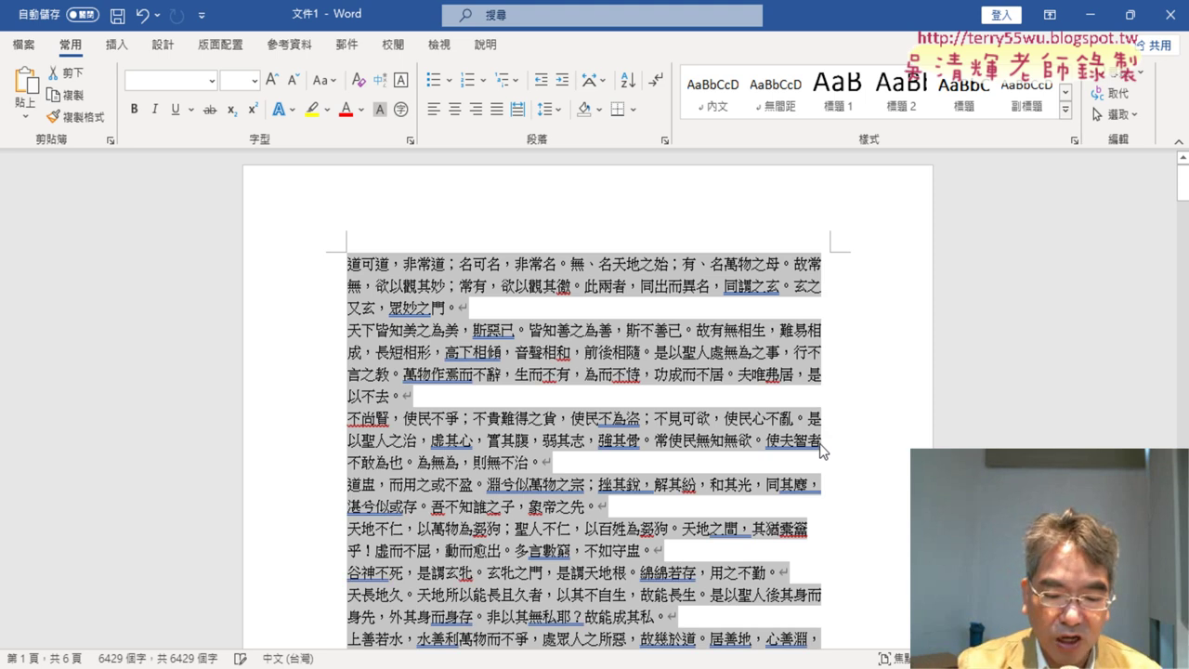
pyautogui.hotkey('ctrl', 'z')
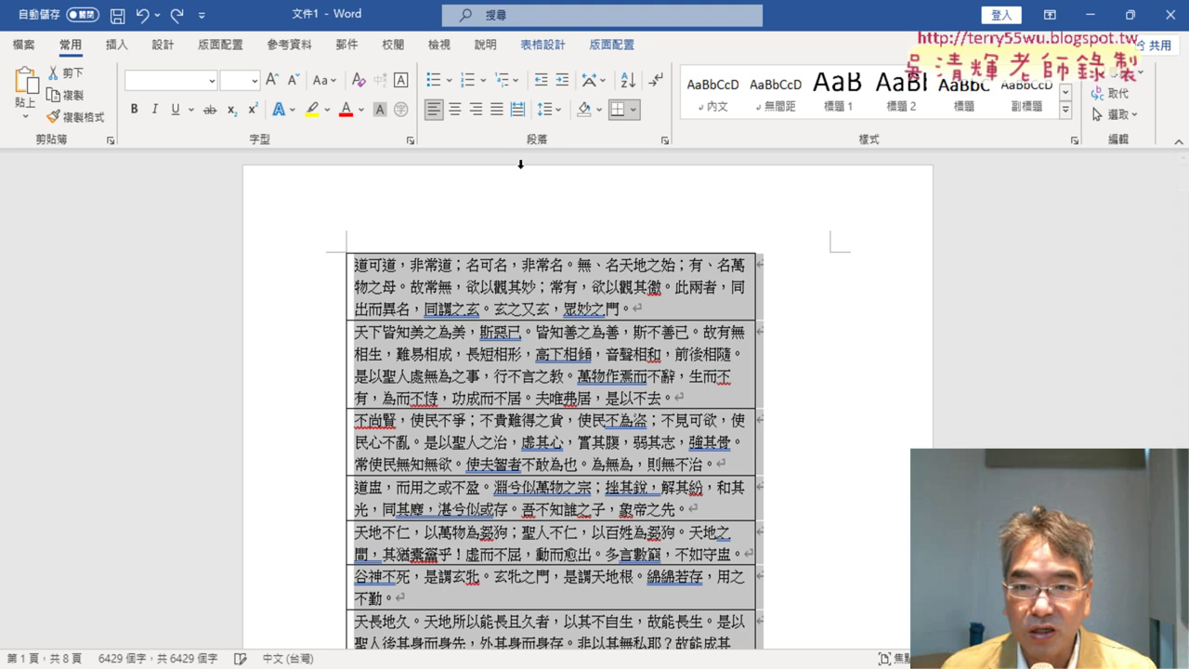
pyautogui.click(609, 47)
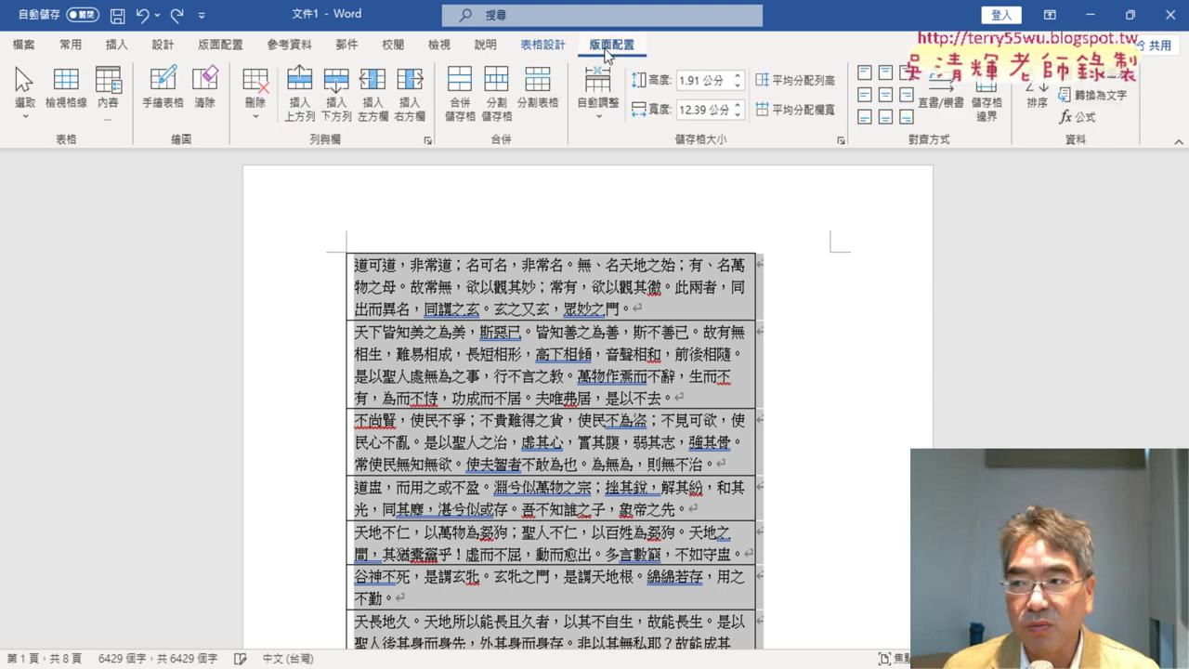
pyautogui.click(1103, 96)
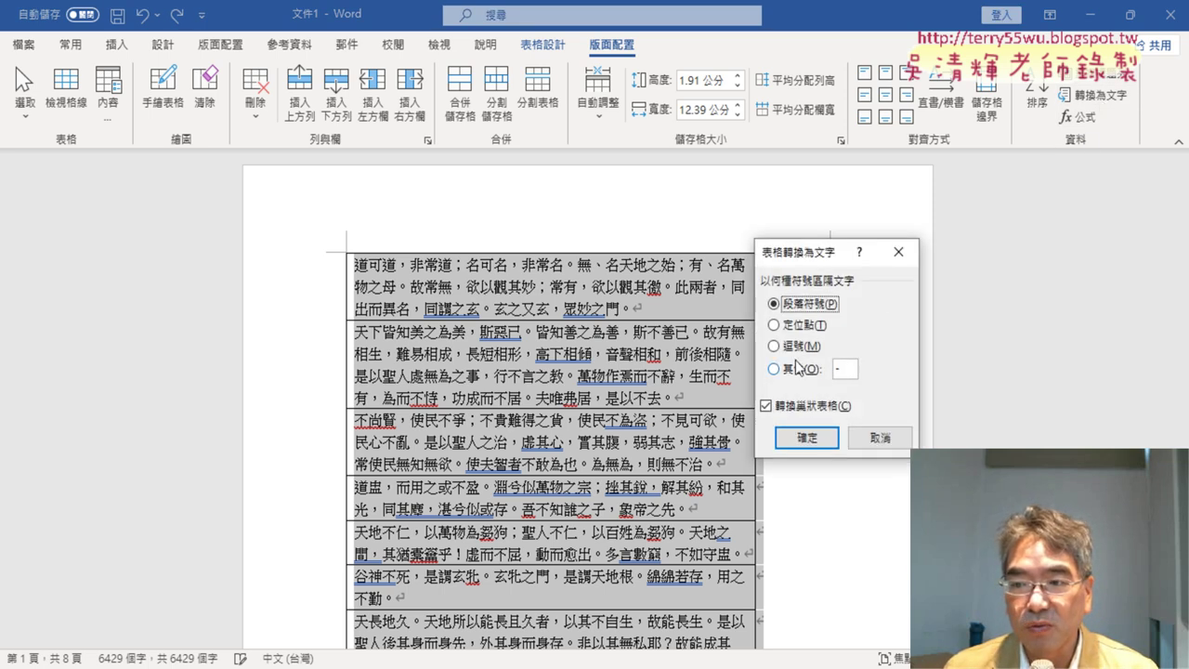
pyautogui.click(790, 441)
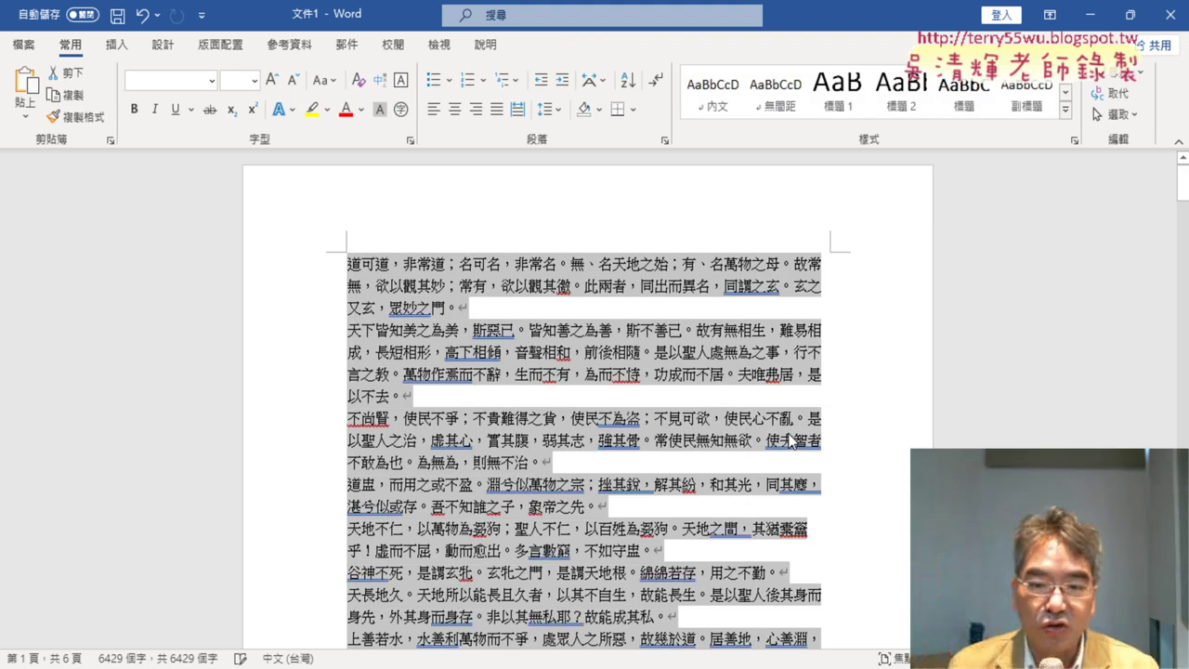
# Replace all 82 paragraph marks (^p) with nothing via Find and Replace.
pyautogui.hotkey('ctrl', 'h')
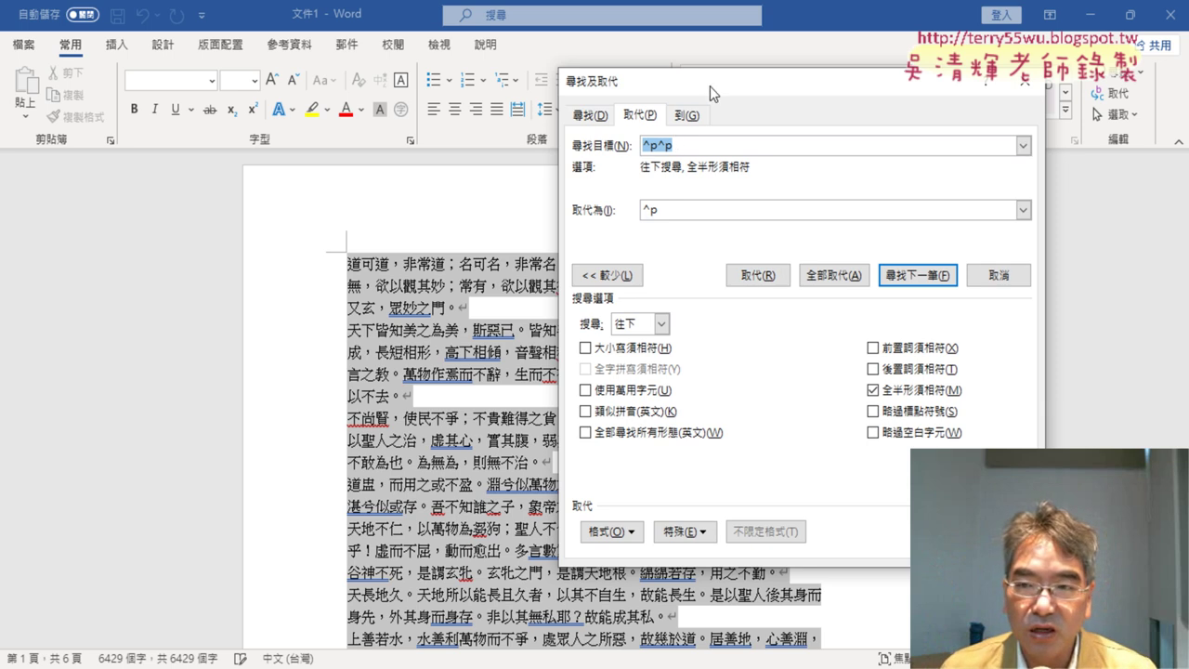
pyautogui.moveTo(711, 84); pyautogui.dragTo(890, 97)
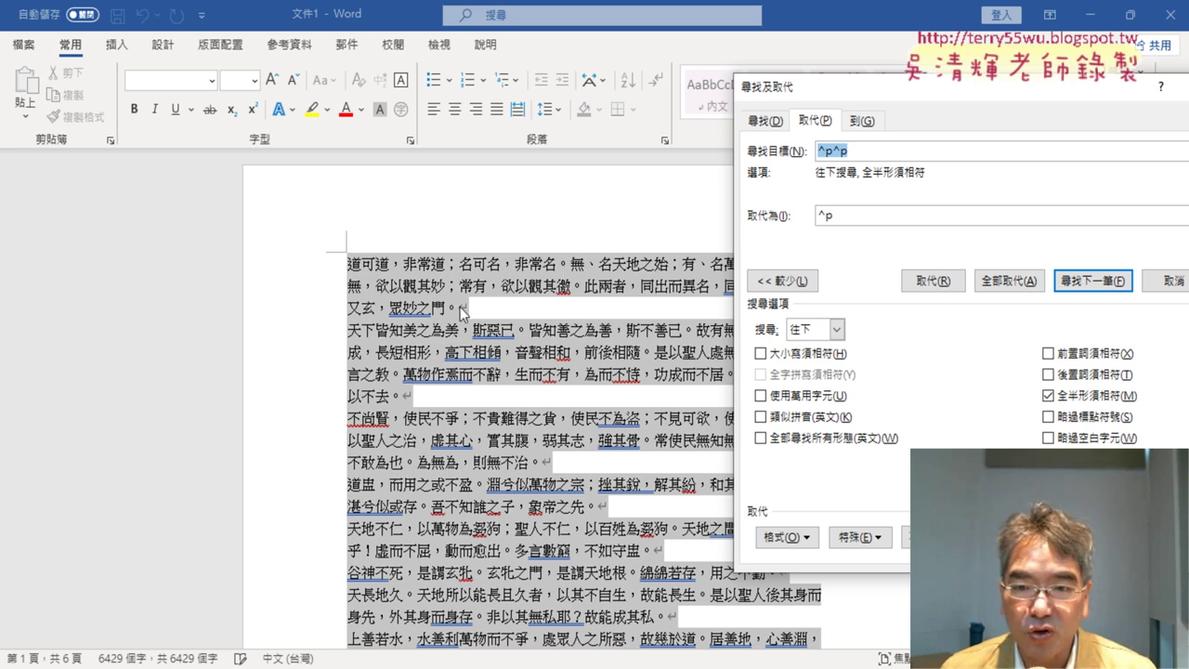
pyautogui.click(834, 151)
pyautogui.moveTo(833, 152); pyautogui.dragTo(866, 152)
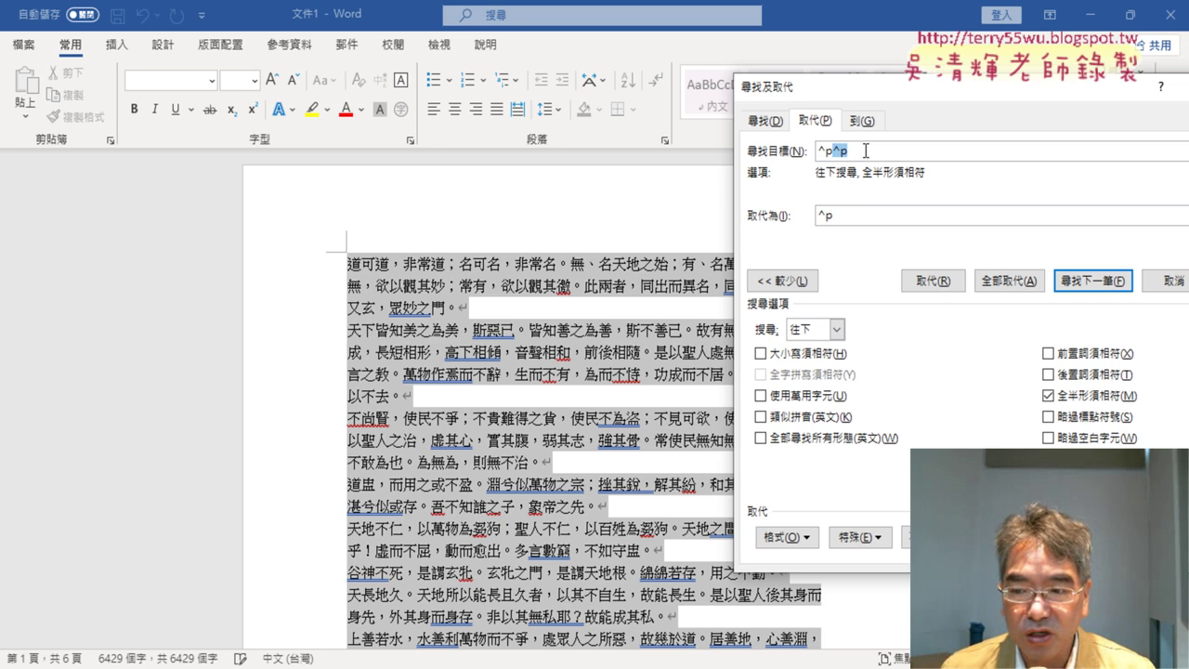
pyautogui.press('Delete')
pyautogui.moveTo(864, 216); pyautogui.dragTo(765, 203)
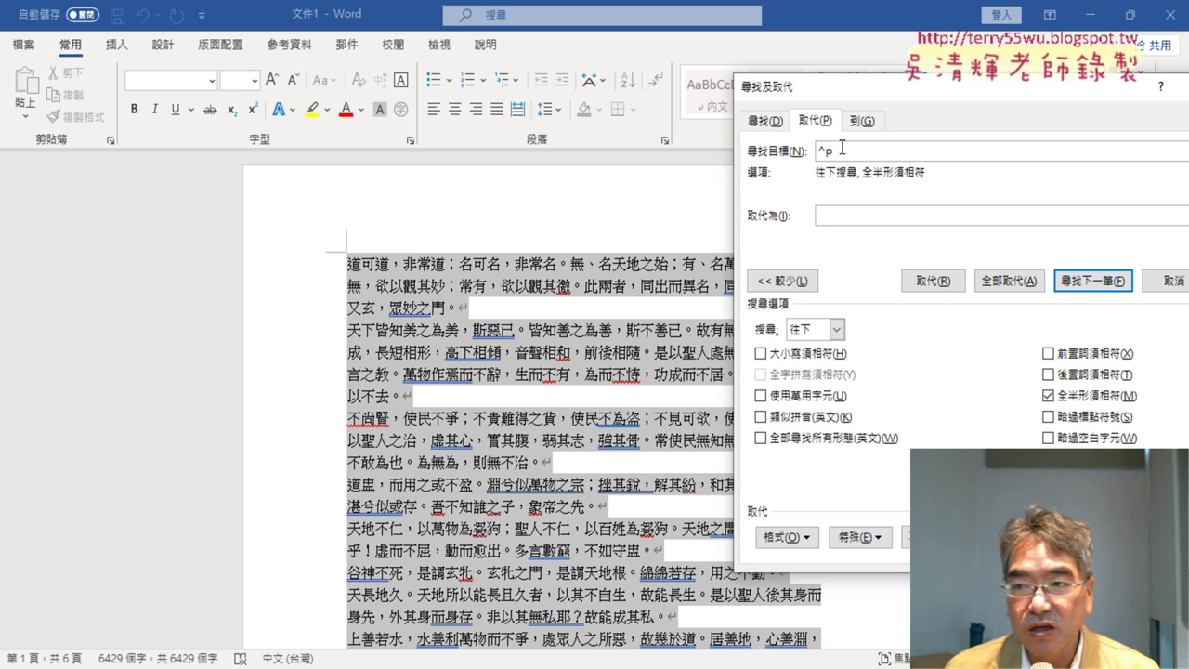
pyautogui.moveTo(839, 152); pyautogui.dragTo(816, 151)
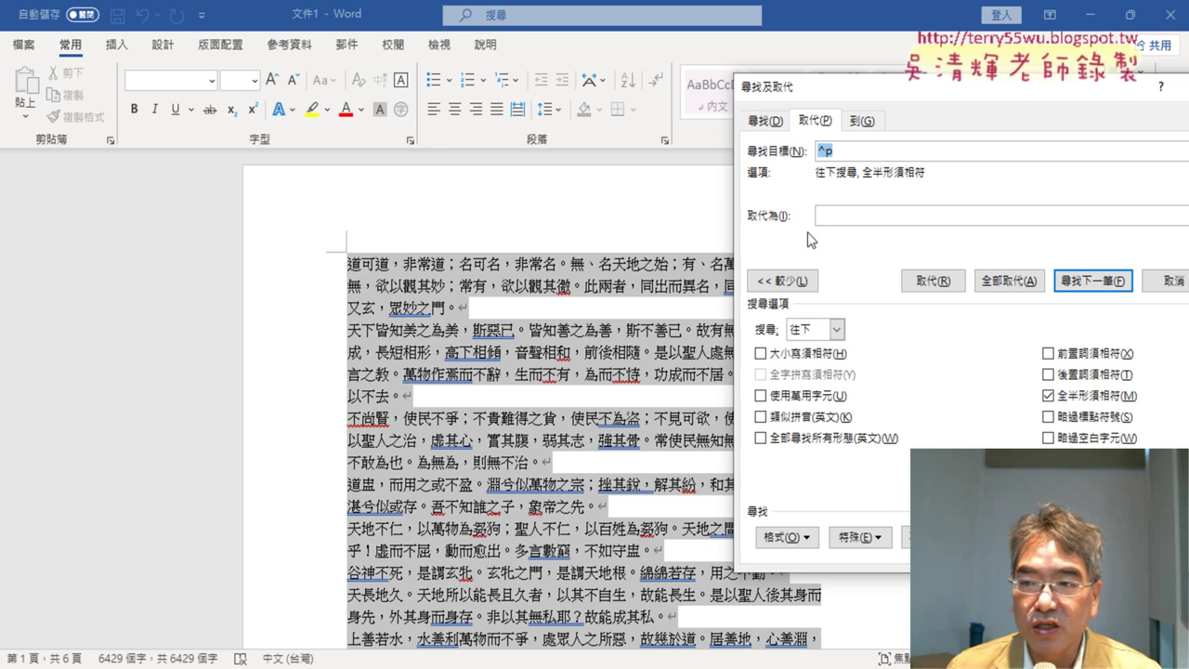
pyautogui.click(829, 221)
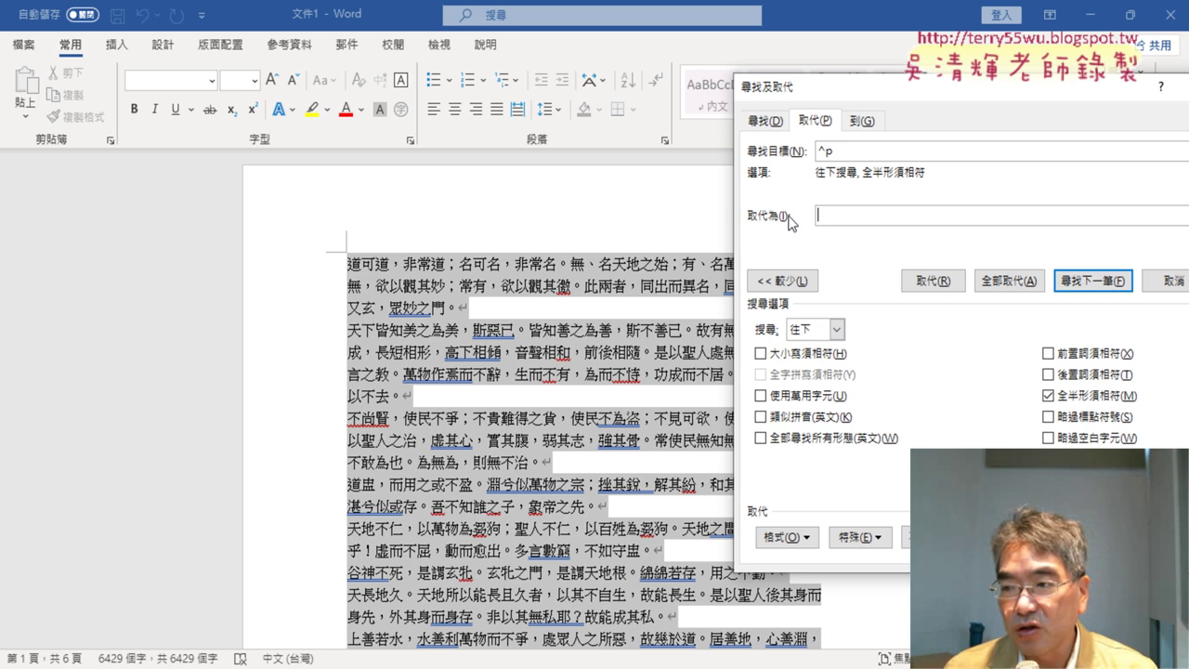
pyautogui.click(1038, 286)
pyautogui.click(593, 400)
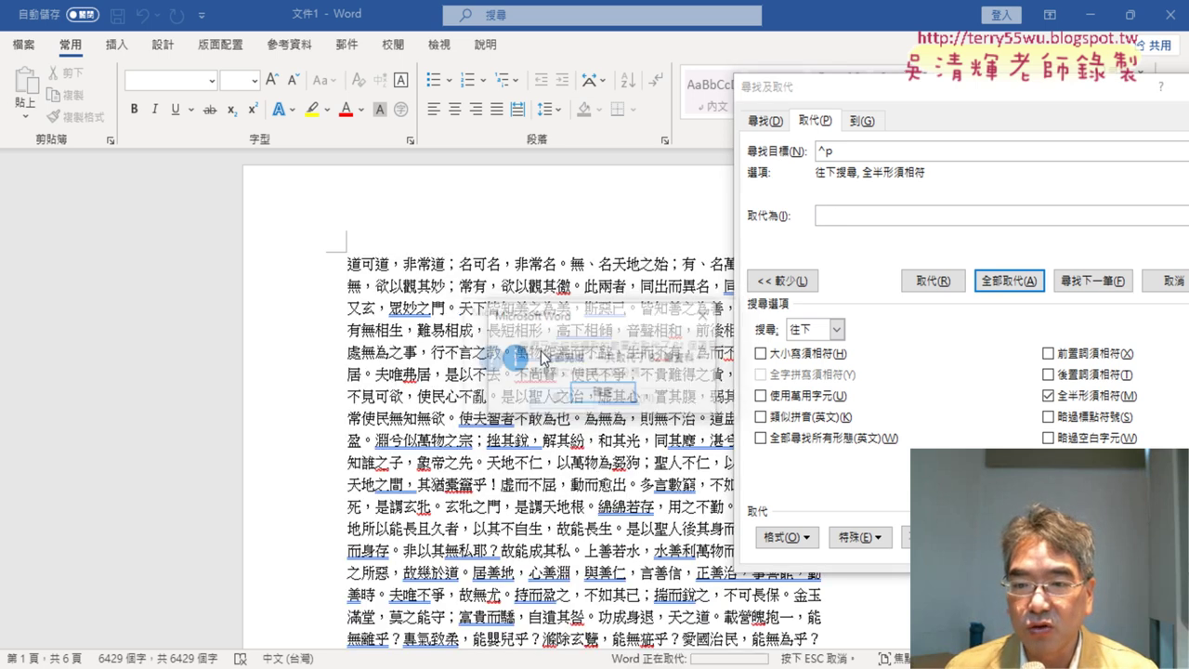
pyautogui.click(611, 394)
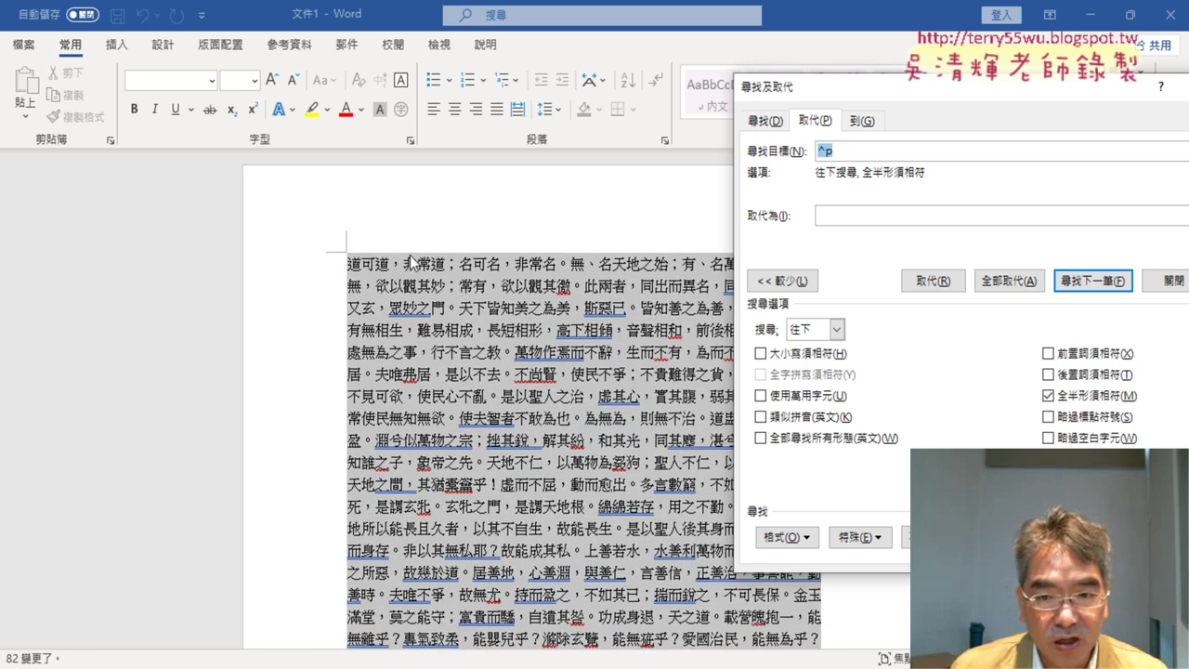
# Delete all 628 commas from the text with Replace All.
pyautogui.click(395, 263)
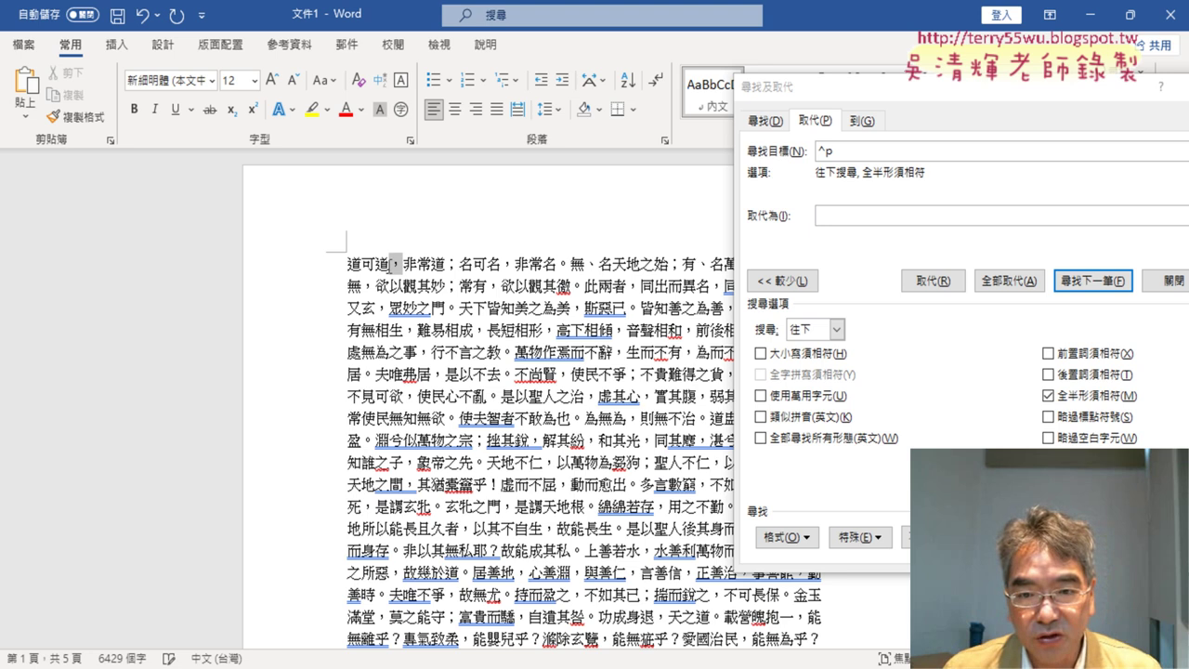
pyautogui.click(851, 151)
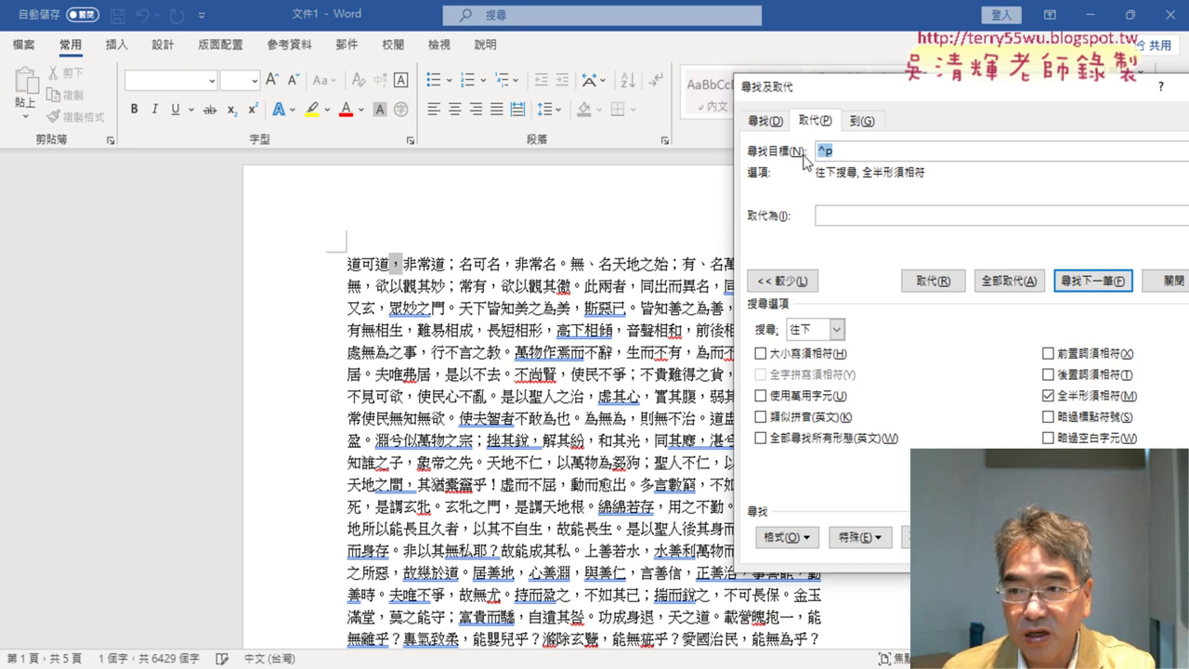
pyautogui.write('，')
pyautogui.click(1008, 280)
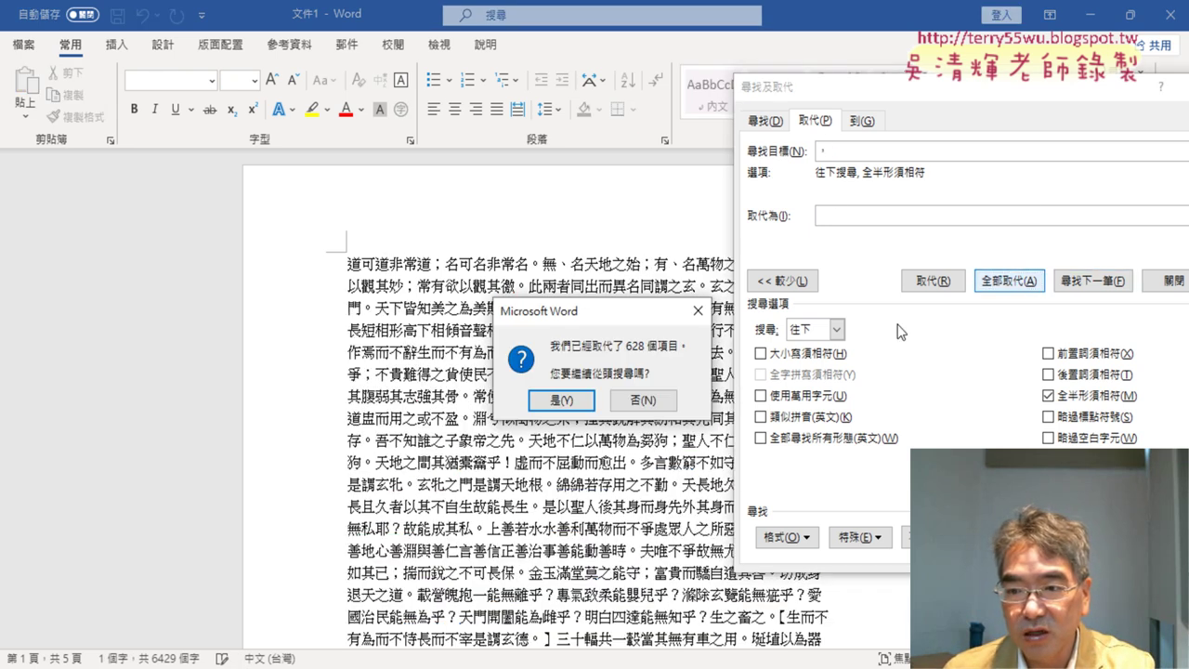
pyautogui.click(562, 399)
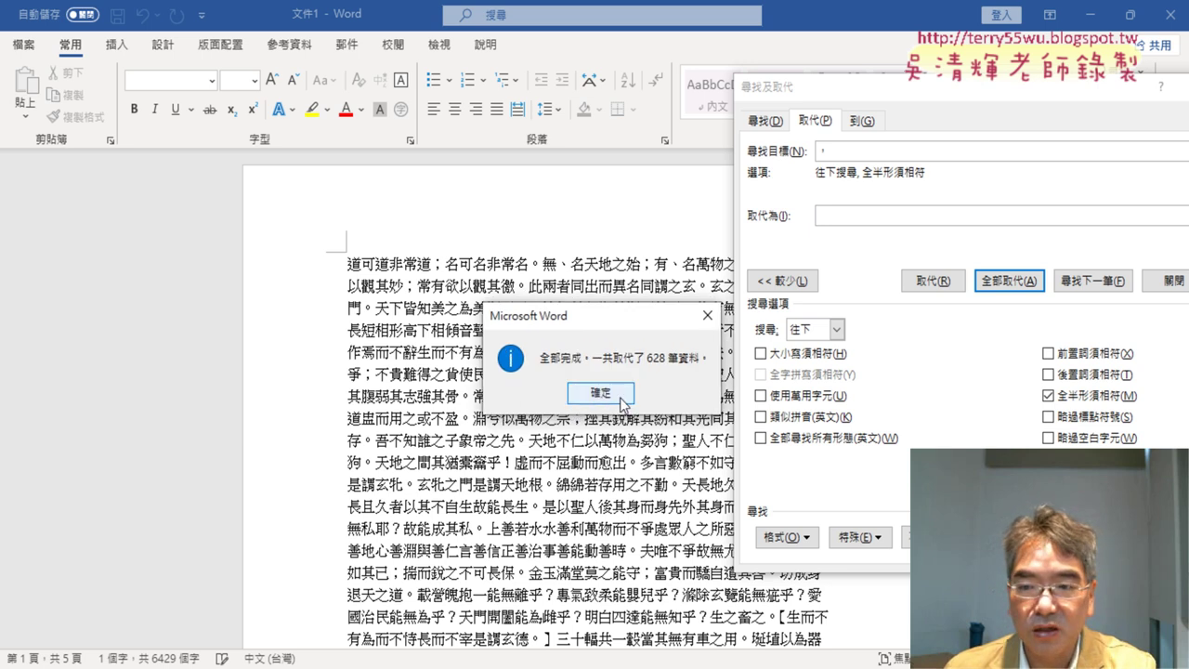
pyautogui.click(602, 400)
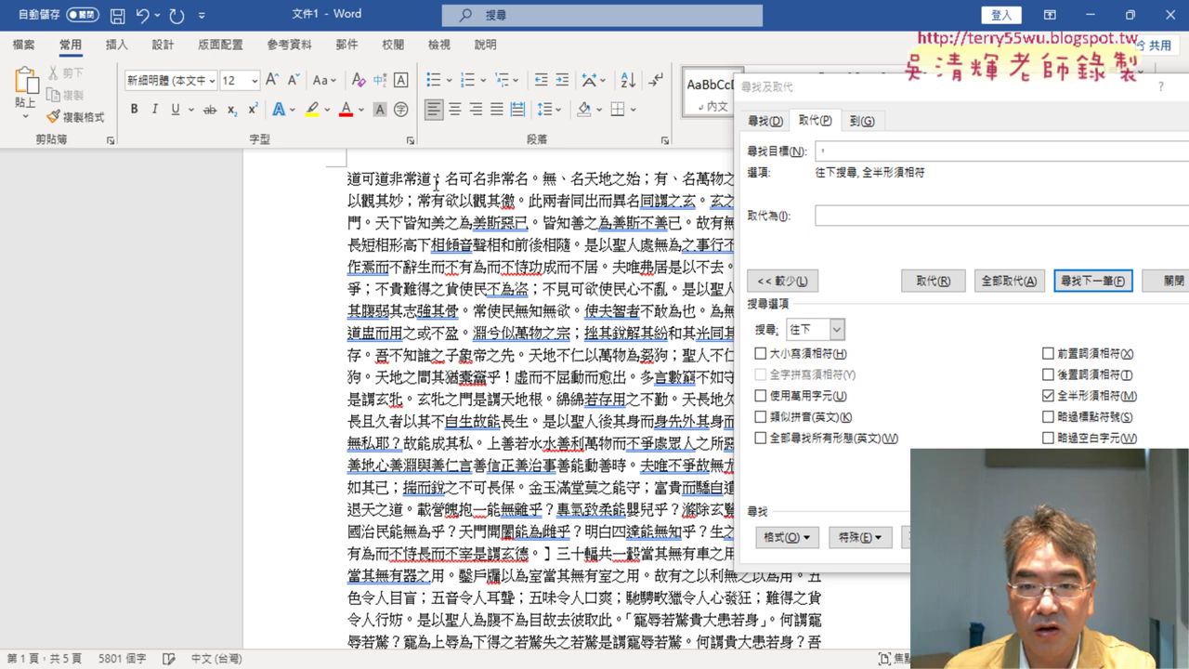
# Delete all 78 ； semicolons from the text.
pyautogui.moveTo(433, 179); pyautogui.dragTo(450, 180)
pyautogui.click(867, 150)
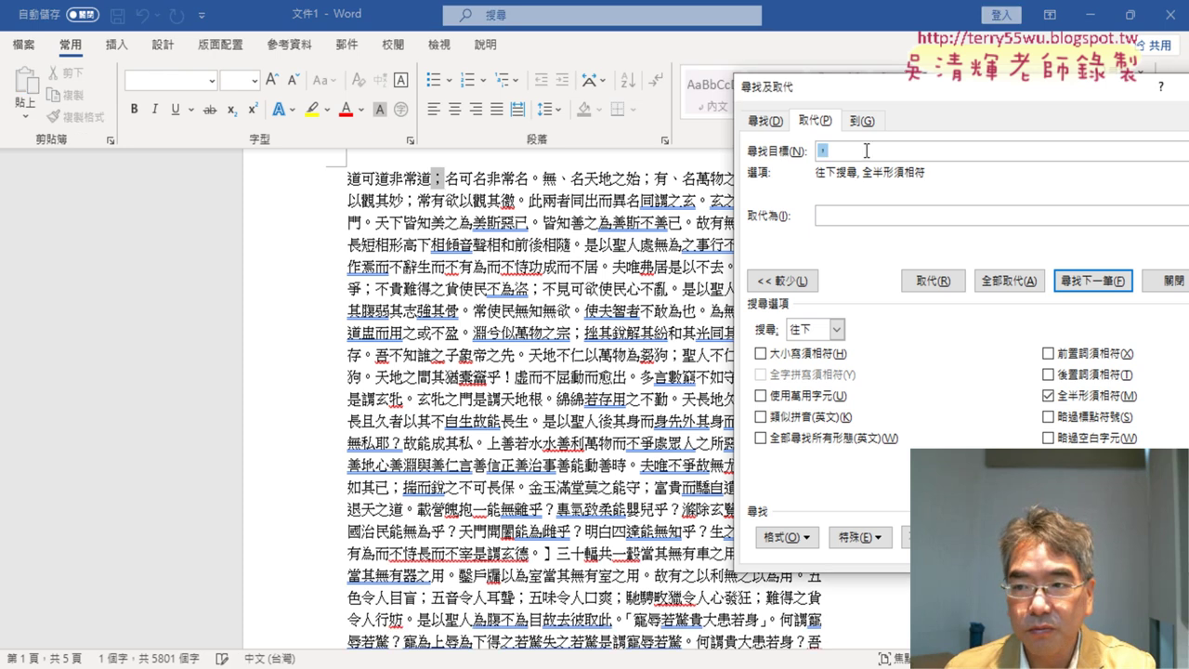
pyautogui.click(1005, 279)
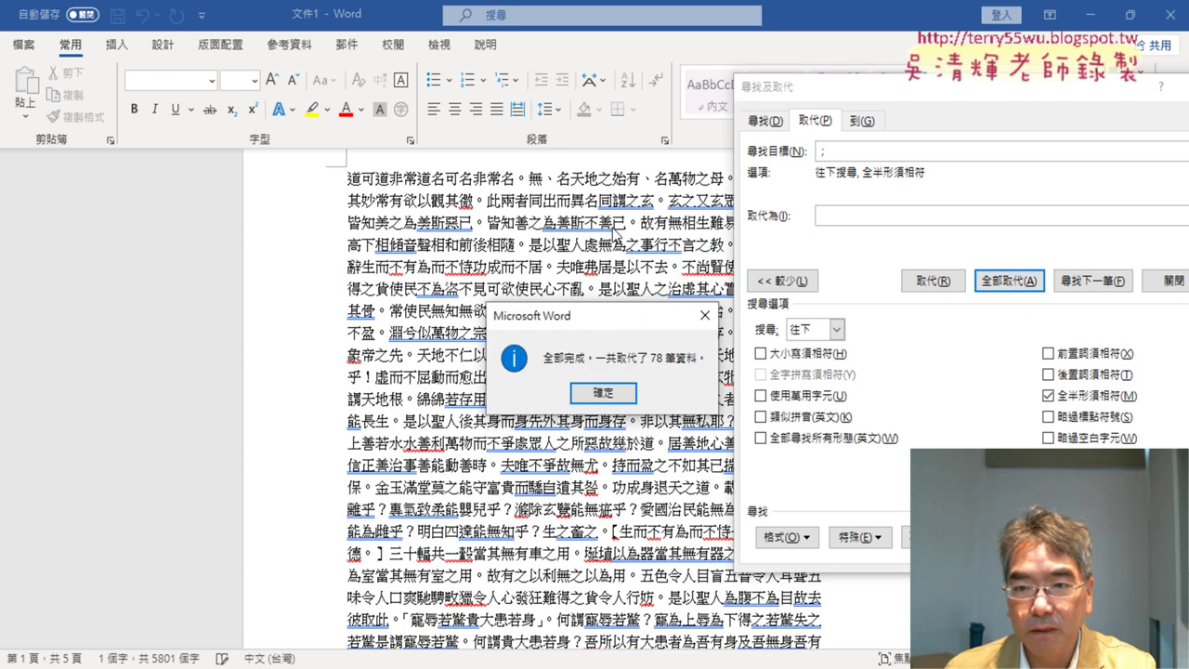
pyautogui.click(604, 394)
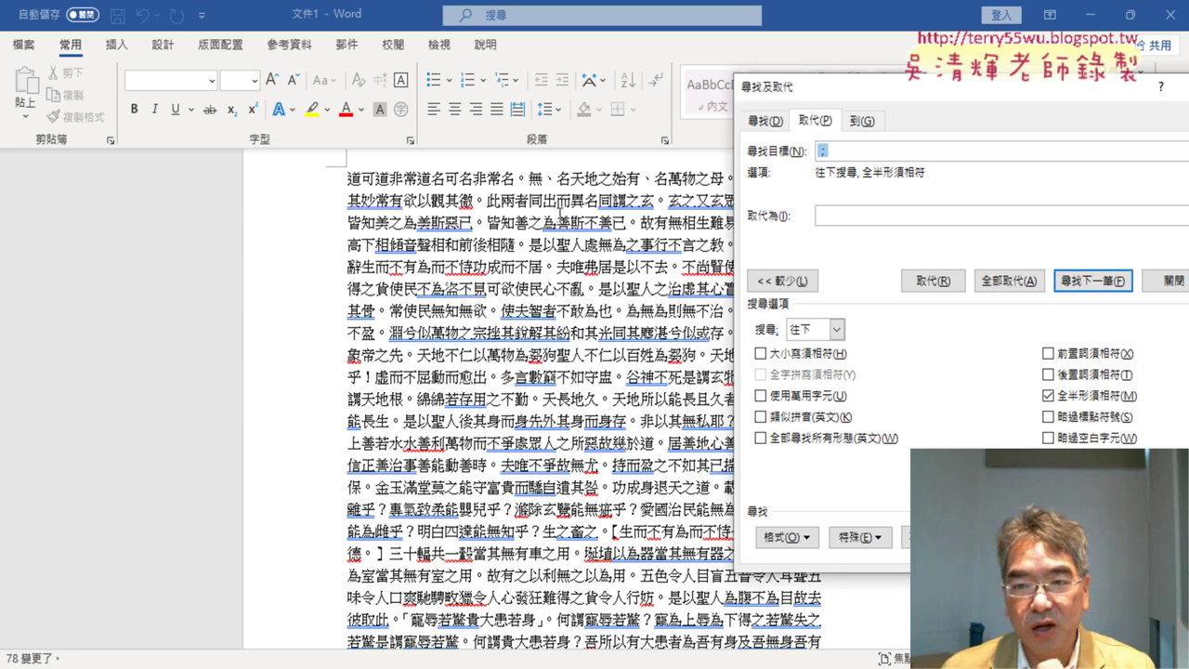
# Delete all 386 。 full stops from the text.
pyautogui.moveTo(515, 179); pyautogui.dragTo(528, 180)
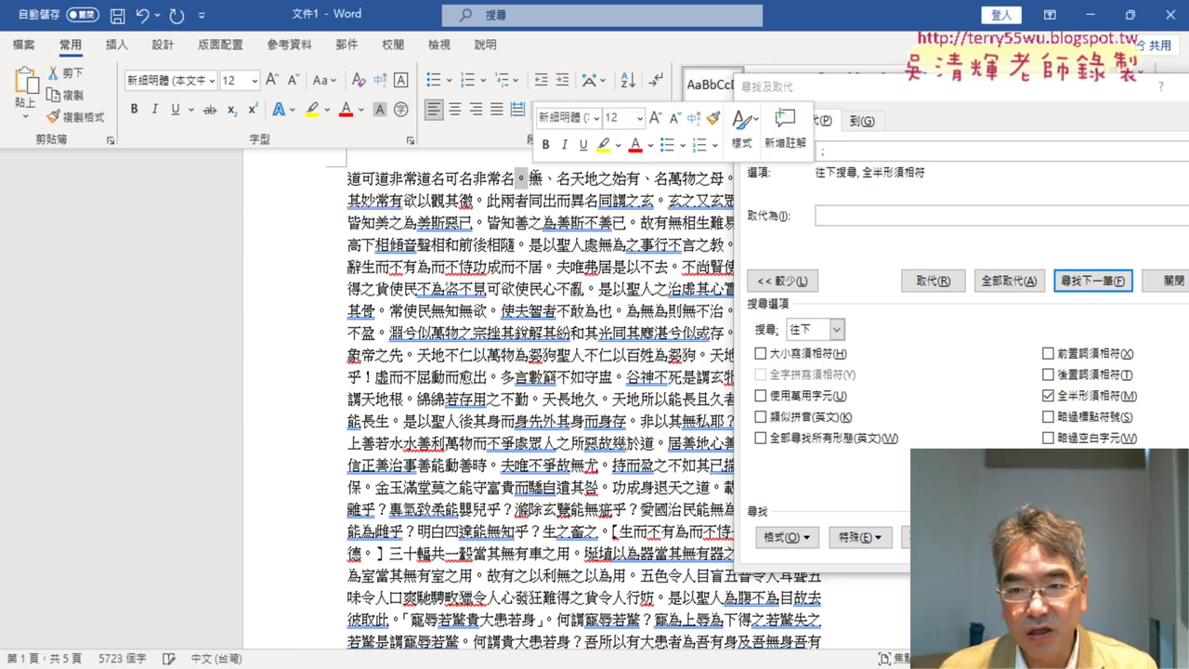
pyautogui.hotkey('ctrl', 'h')
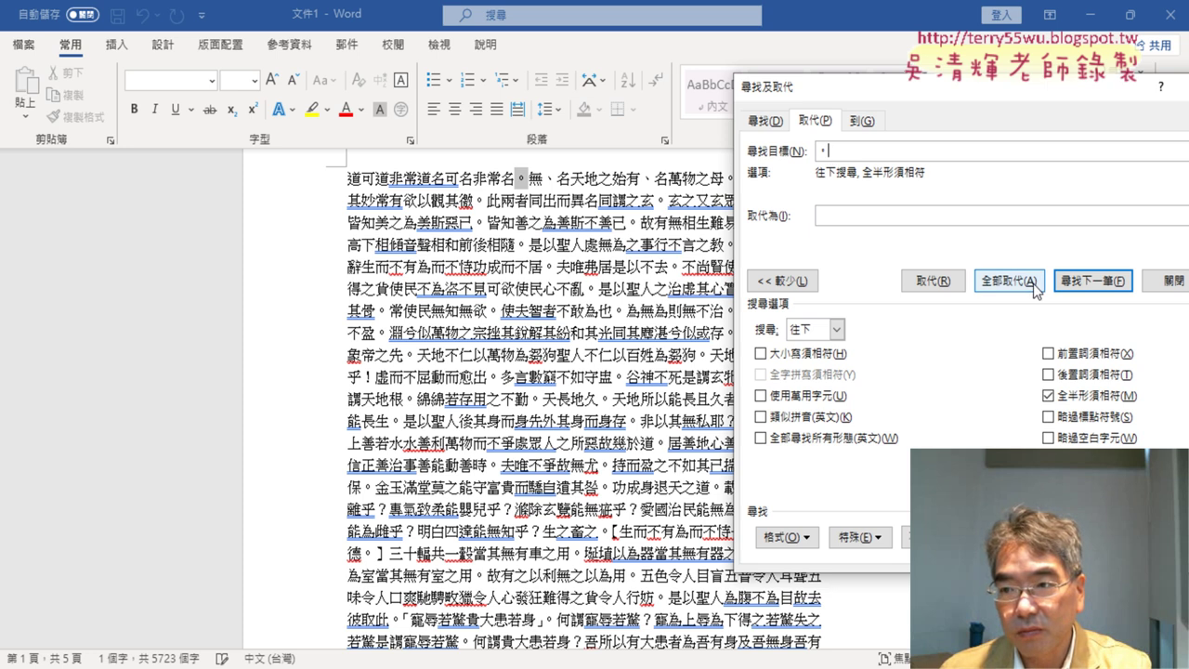
pyautogui.click(1036, 281)
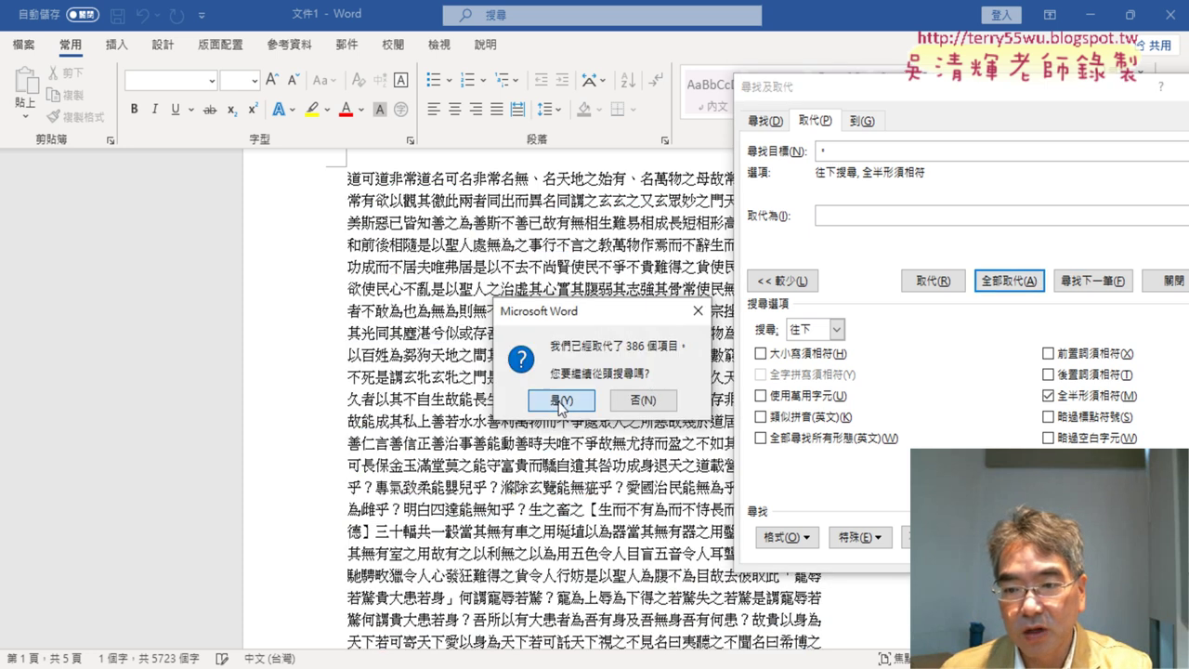
pyautogui.click(610, 389)
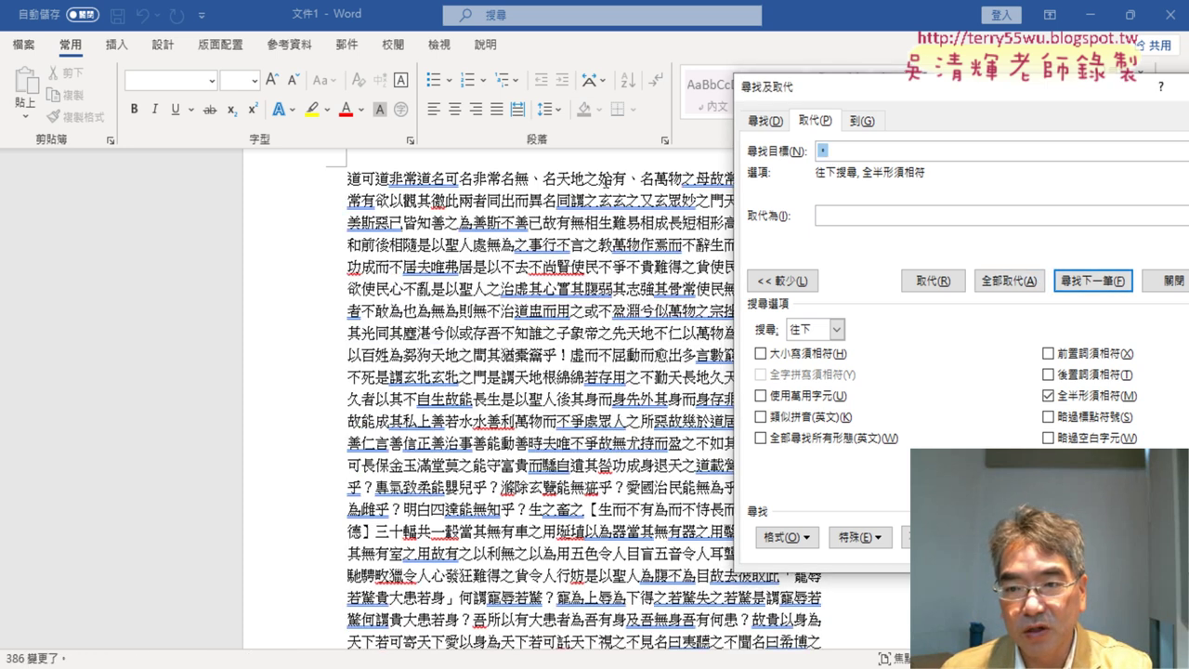
# Delete all 6 、 enumeration commas from the text.
pyautogui.click(516, 178)
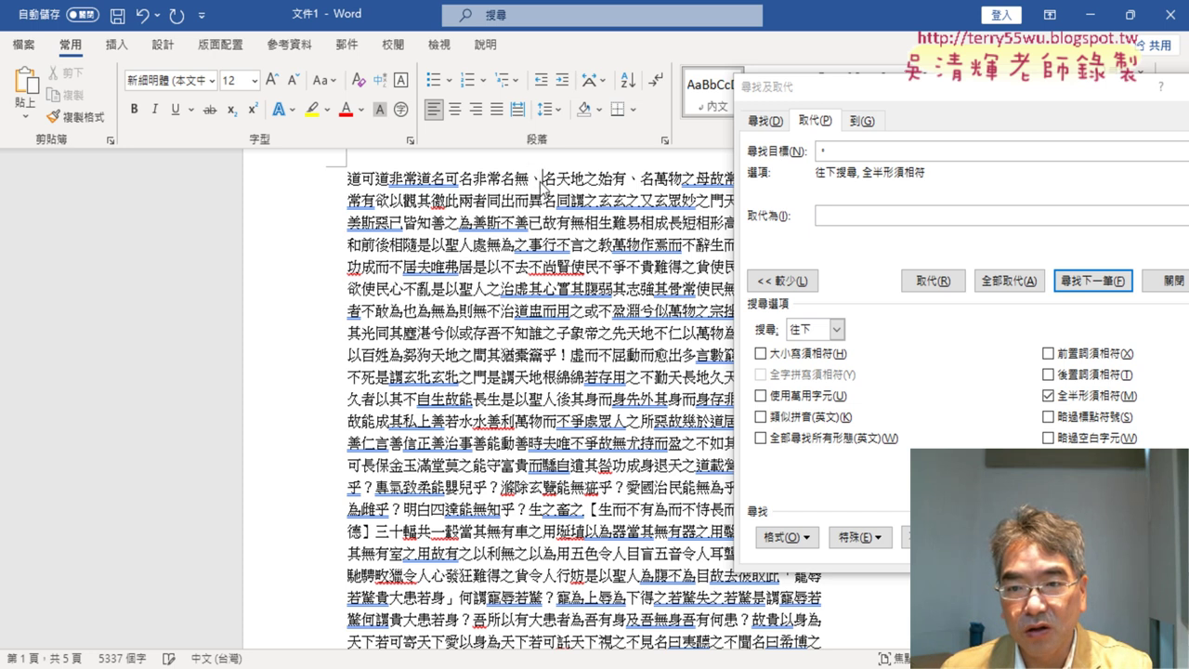
pyautogui.click(866, 181)
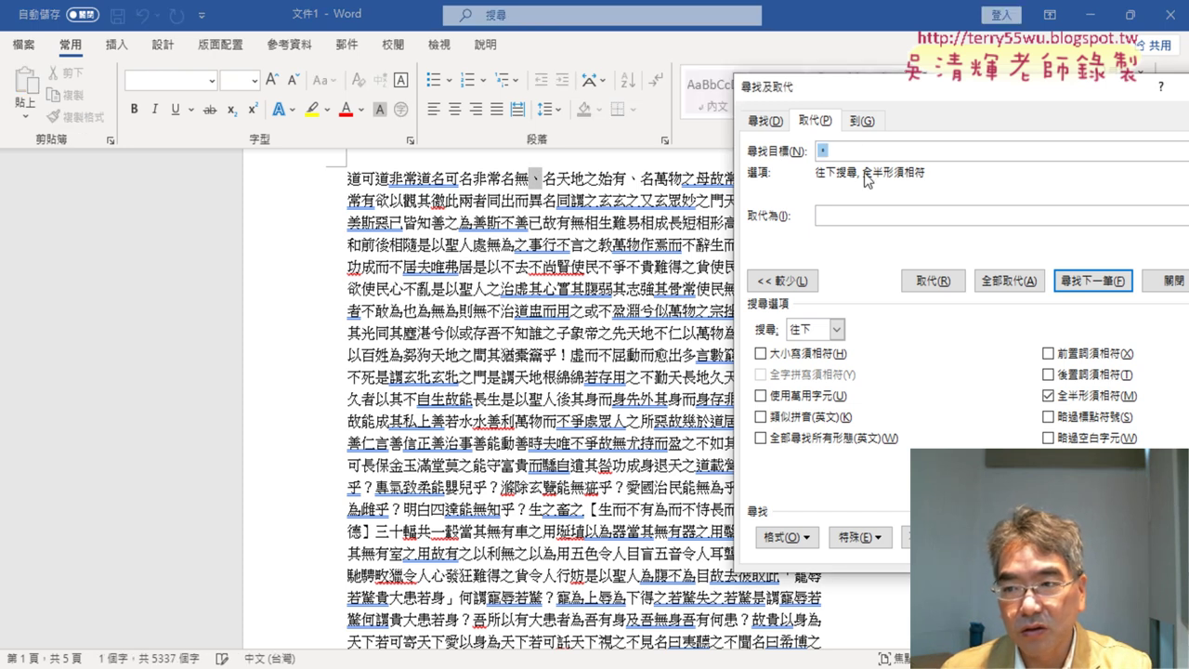
pyautogui.click(1011, 280)
pyautogui.press('Return')
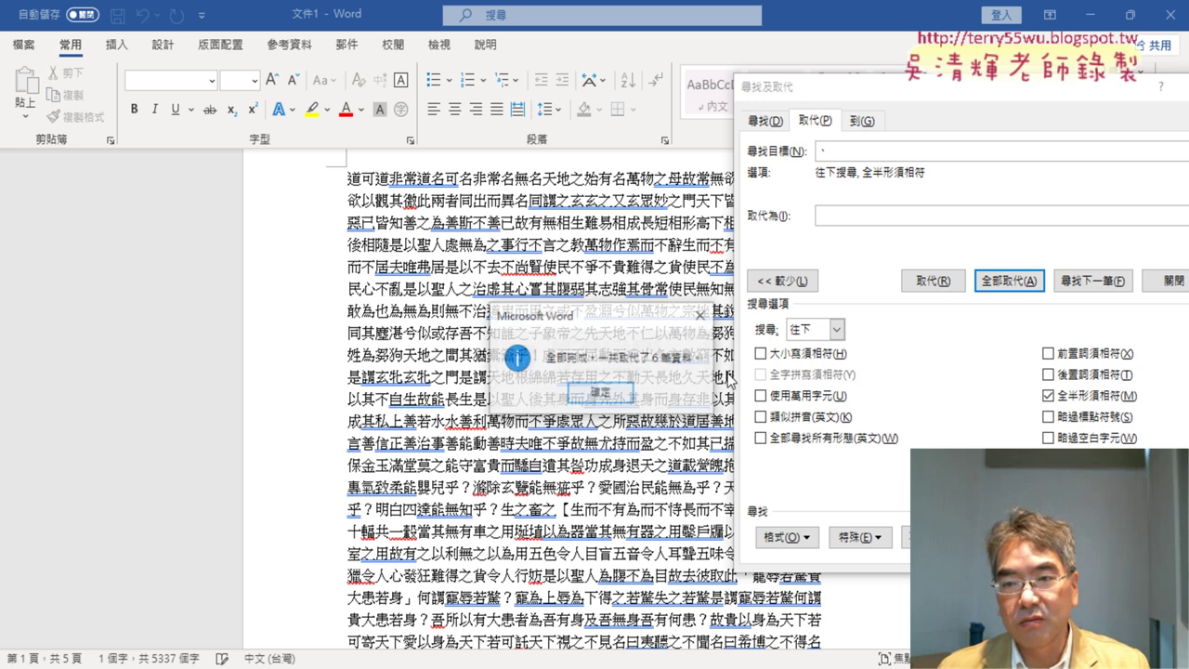
pyautogui.press('Return')
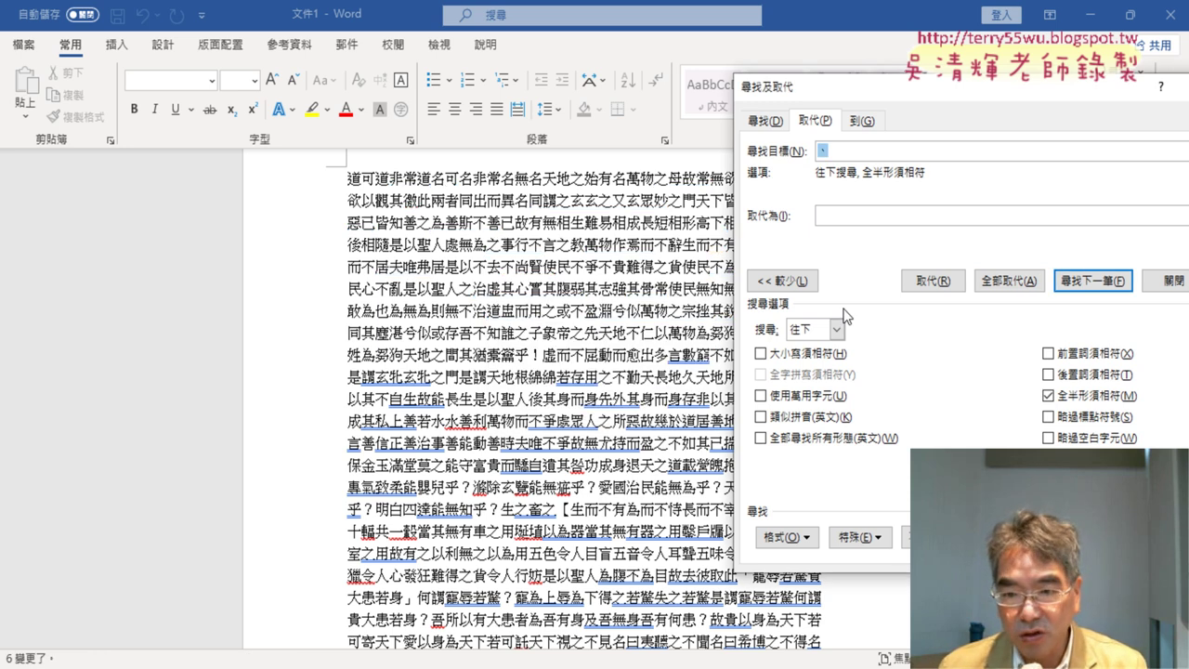
# Delete all 7 ！ exclamation marks from the text.
pyautogui.click(540, 357)
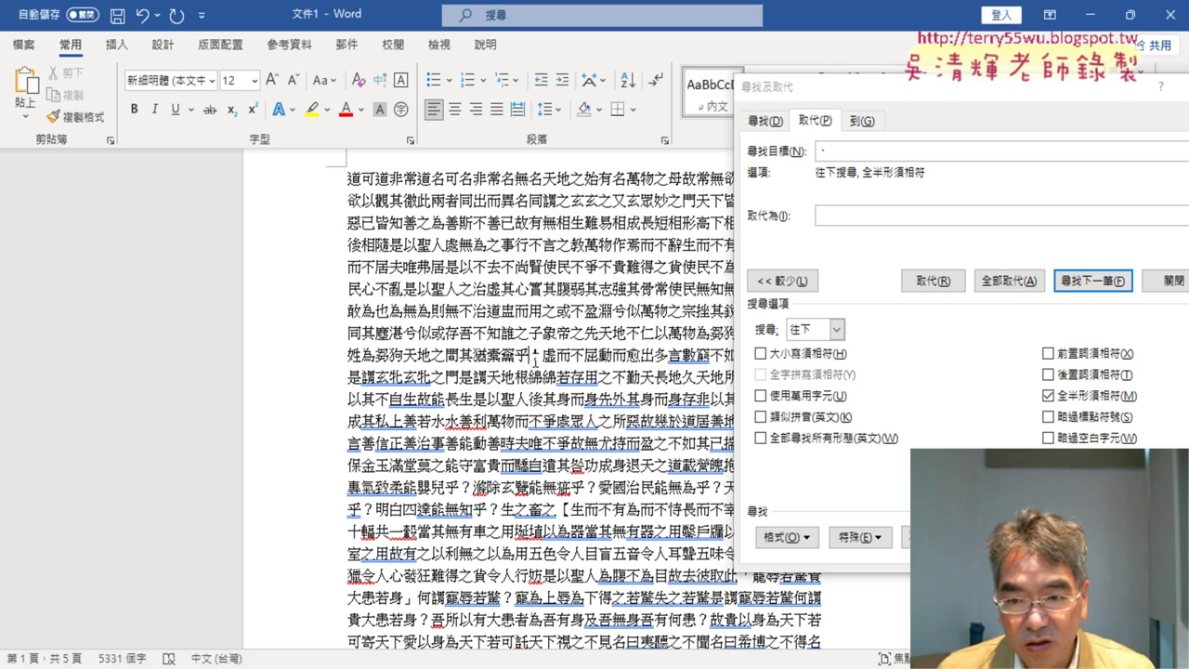
pyautogui.doubleClick(535, 355)
pyautogui.click(866, 155)
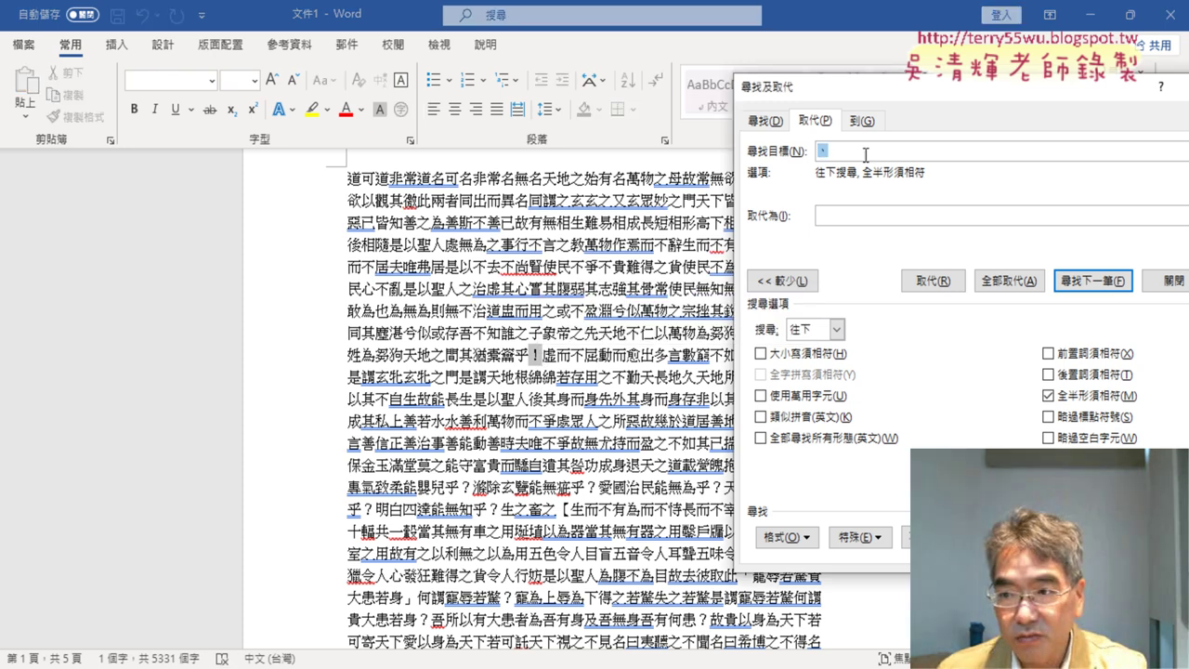
pyautogui.write('！')
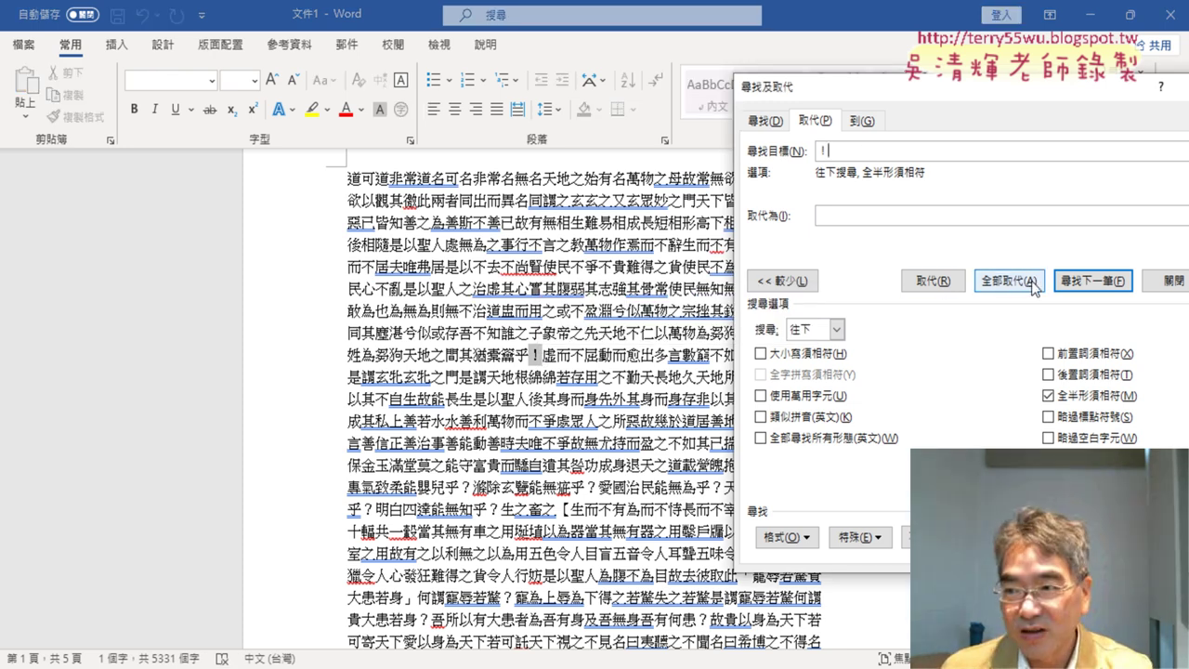
pyautogui.click(1030, 283)
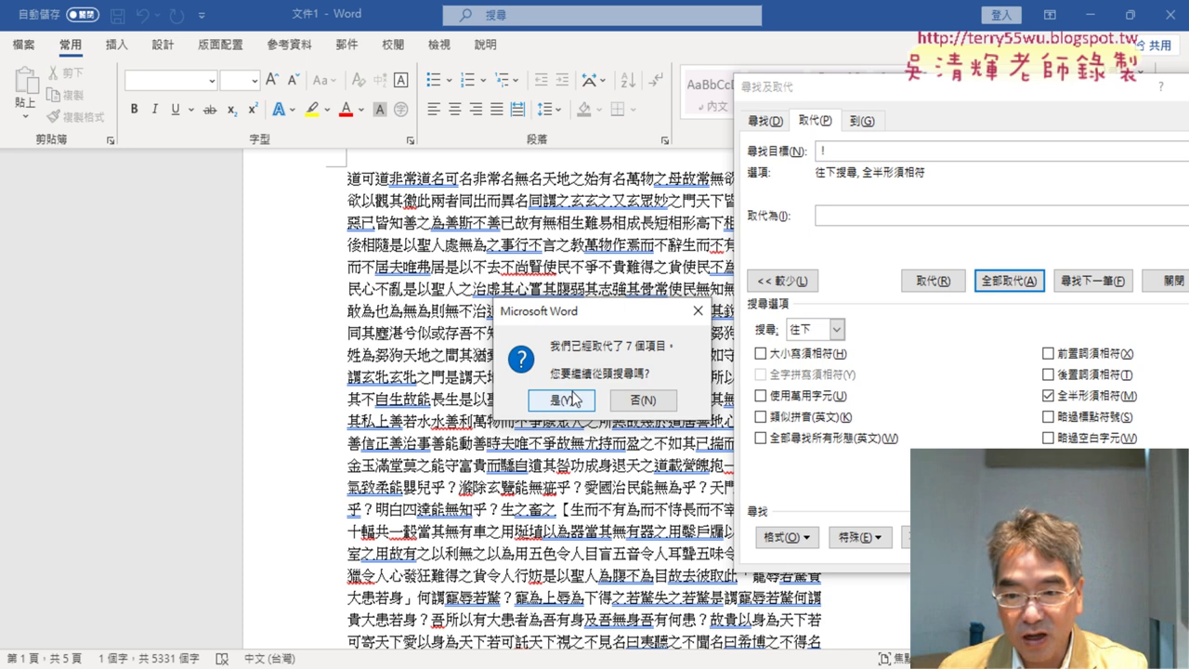
pyautogui.click(575, 399)
pyautogui.click(579, 399)
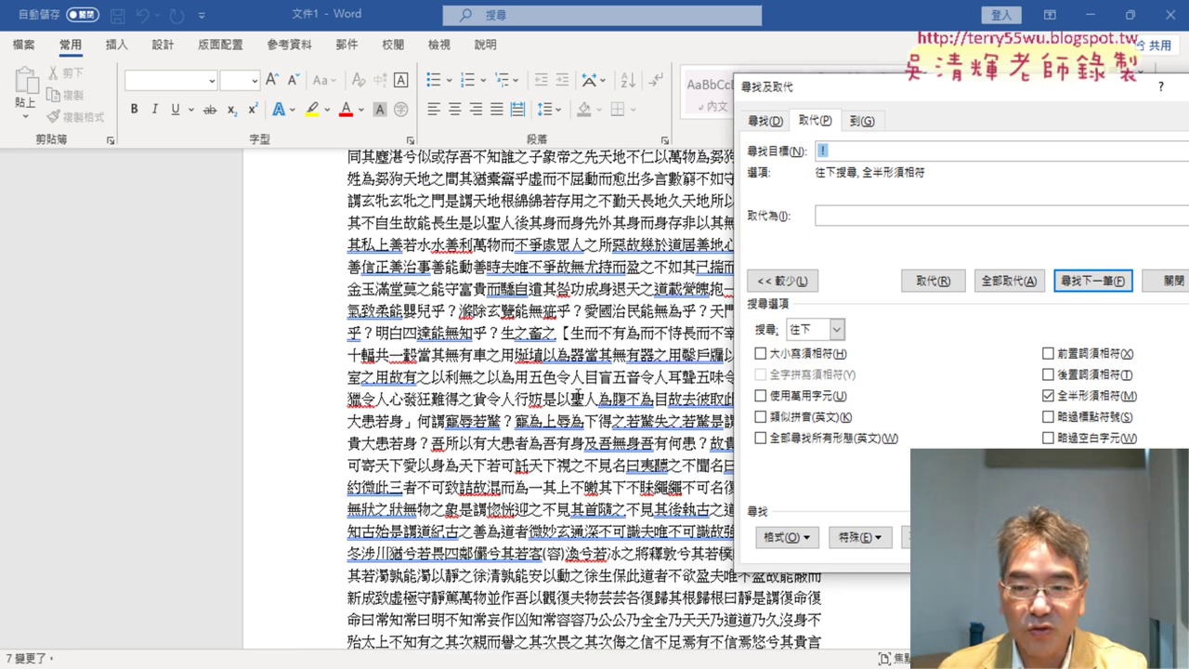
# Delete all 34 ？ question marks from the text.
pyautogui.click(501, 336)
pyautogui.moveTo(501, 332); pyautogui.dragTo(487, 332)
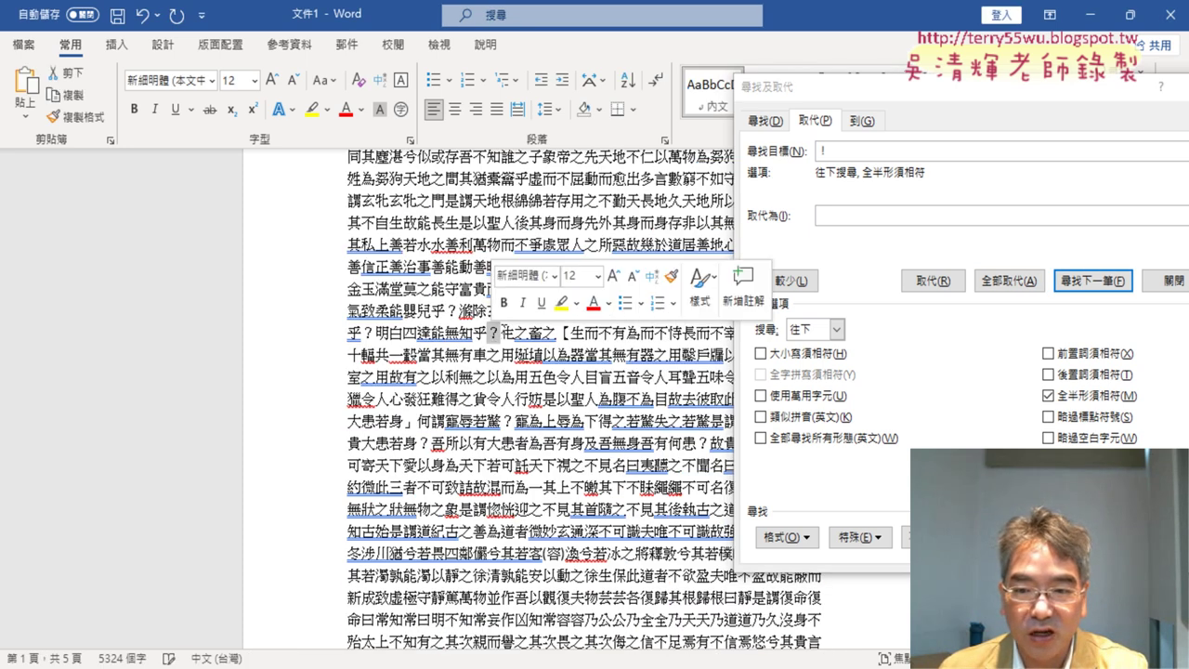
pyautogui.click(846, 150)
pyautogui.click(1009, 280)
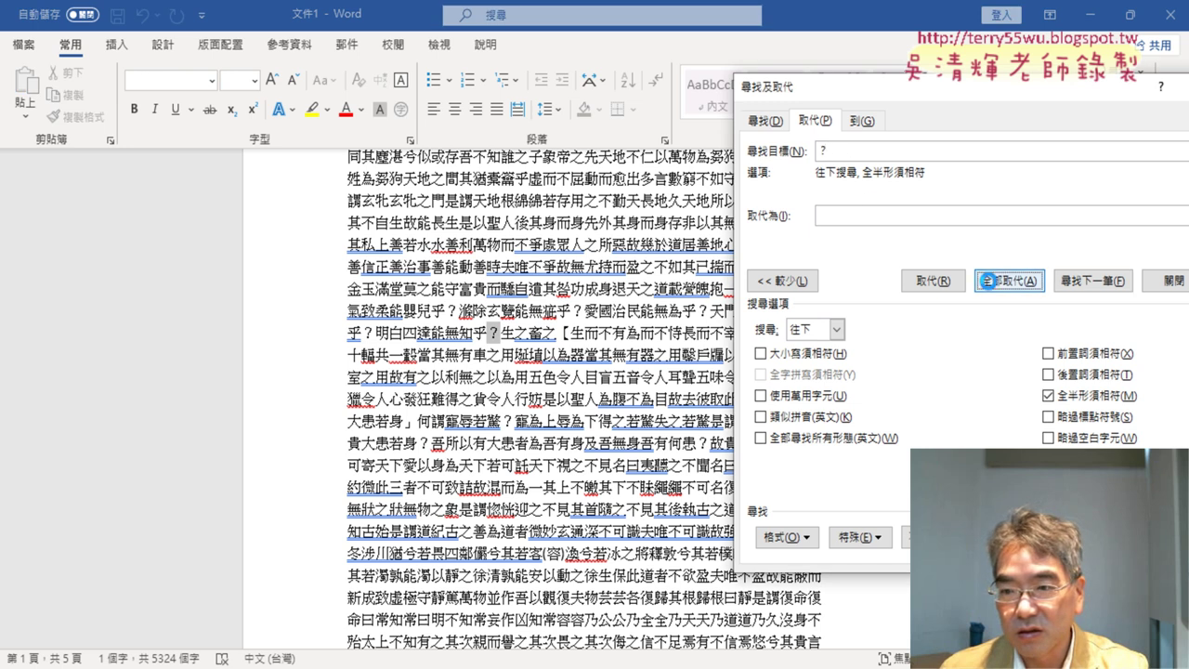
pyautogui.click(562, 401)
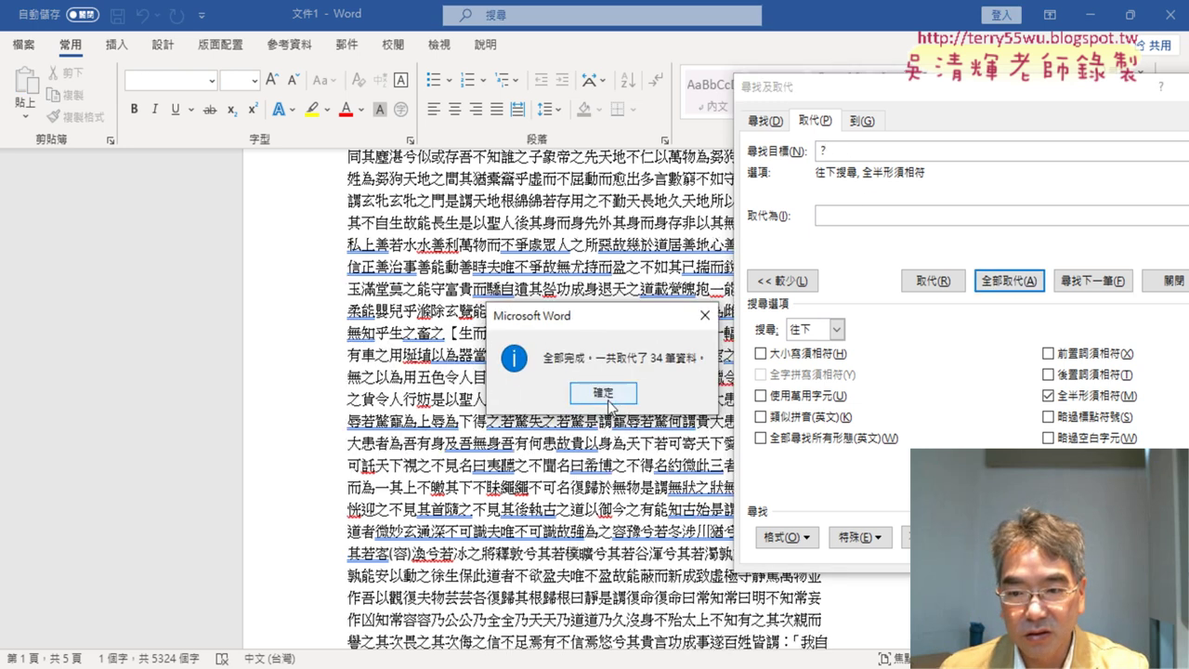
pyautogui.click(611, 400)
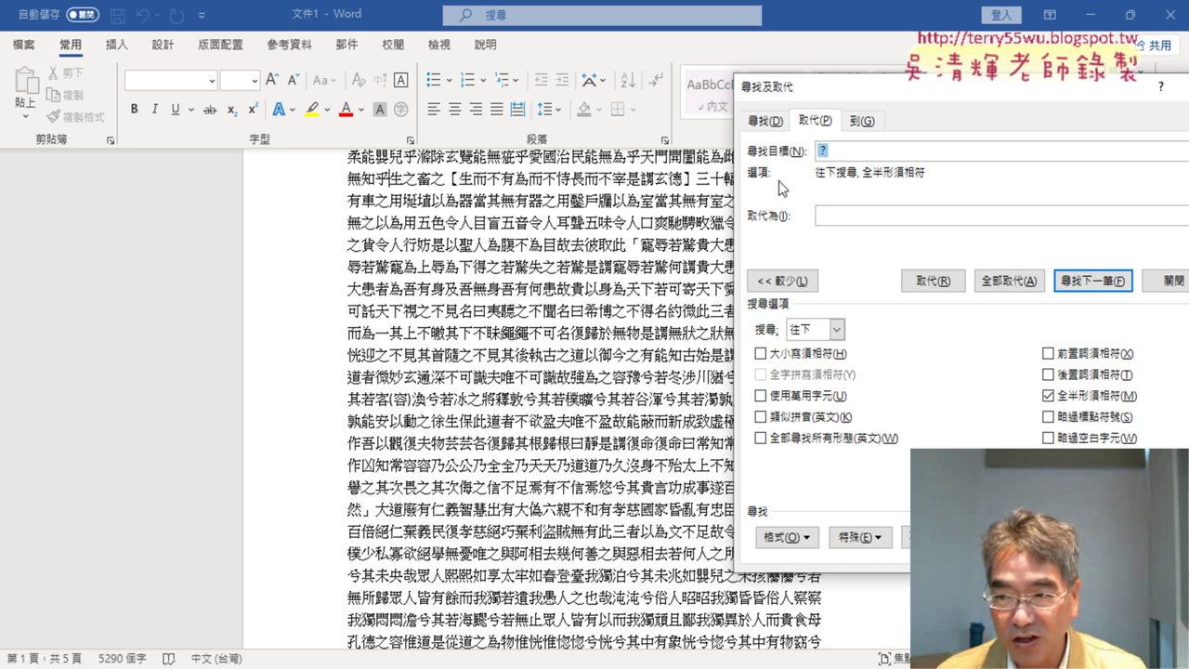
pyautogui.moveTo(859, 90); pyautogui.dragTo(294, 265)
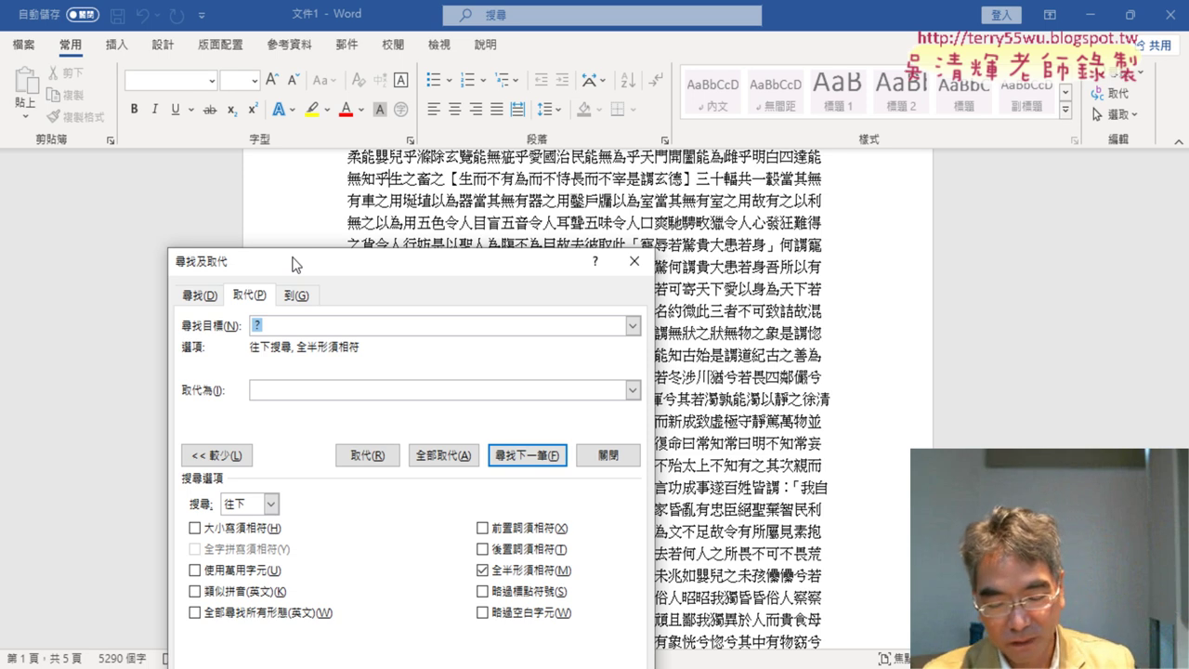
# In Excel, add a new sheet and merge cells A1:Q20 into one.
pyautogui.hotkey('alt', 'Tab')
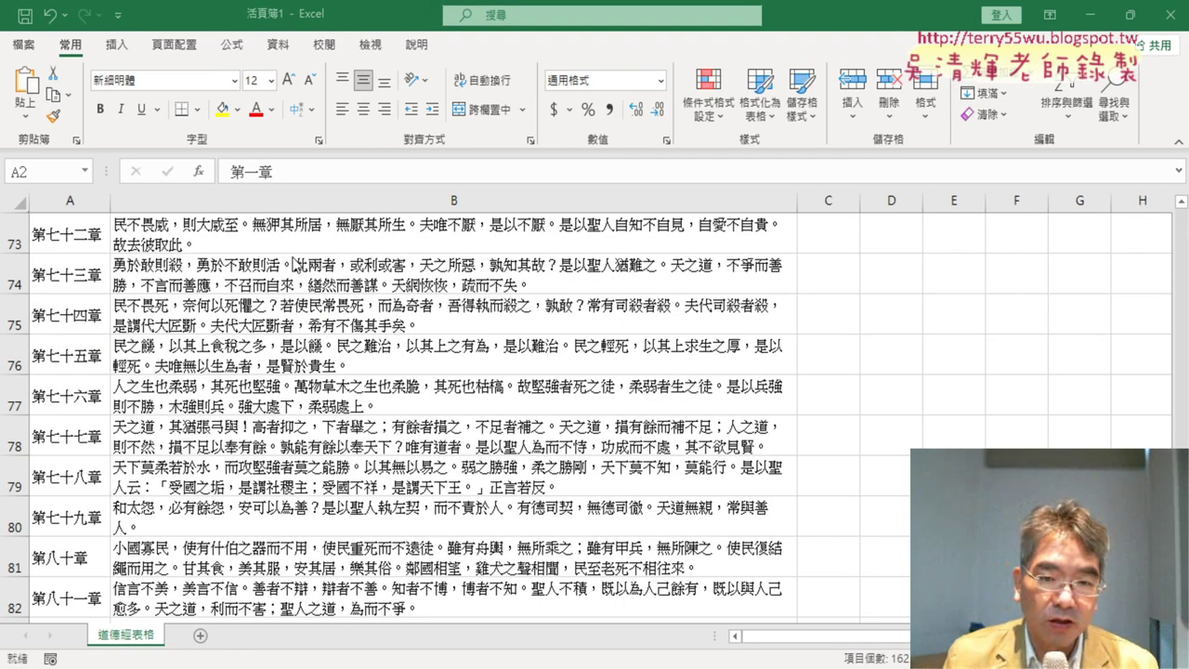
pyautogui.hotkey('ctrl', 'a')
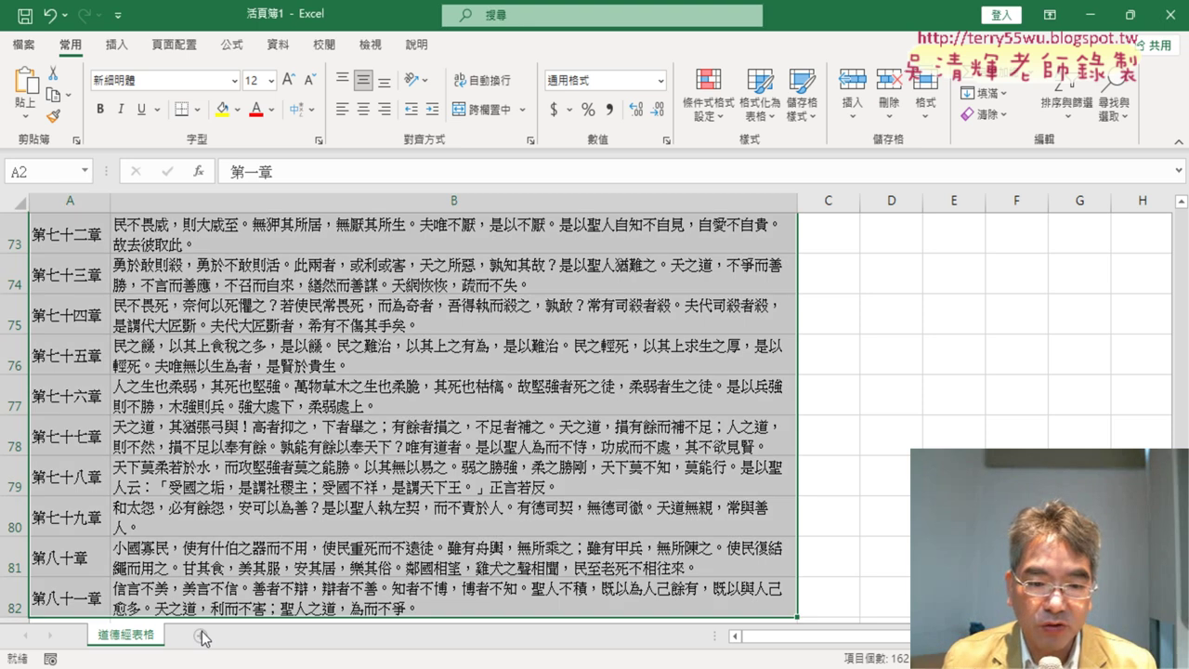
pyautogui.click(200, 635)
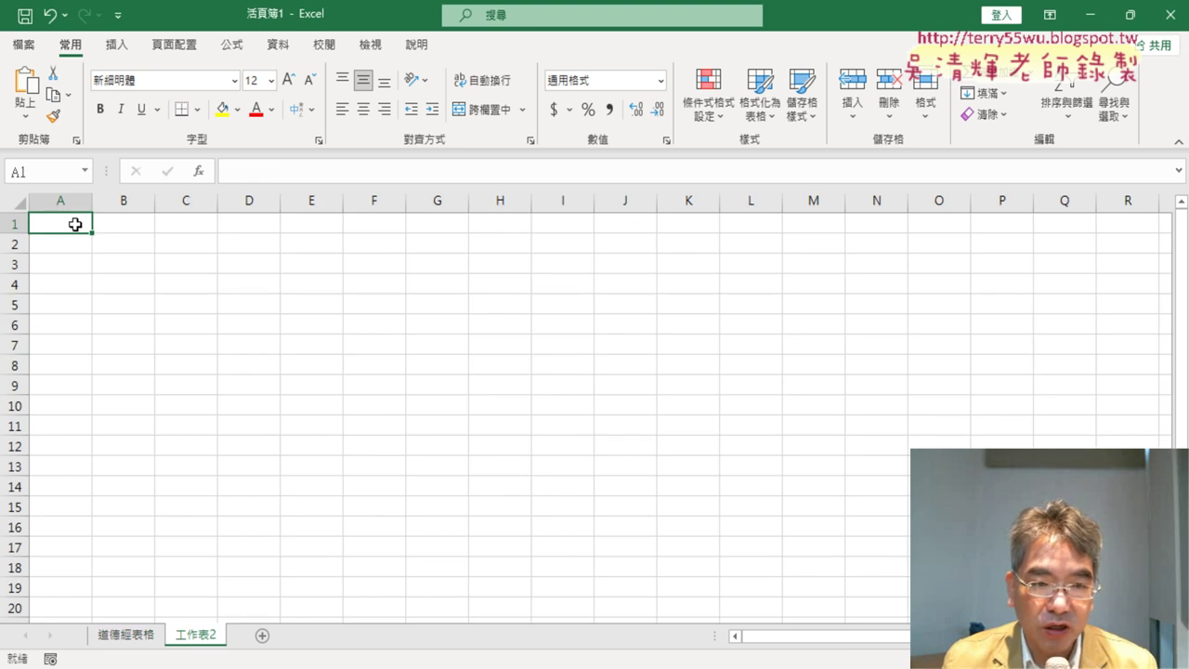
pyautogui.moveTo(75, 223); pyautogui.dragTo(958, 613)
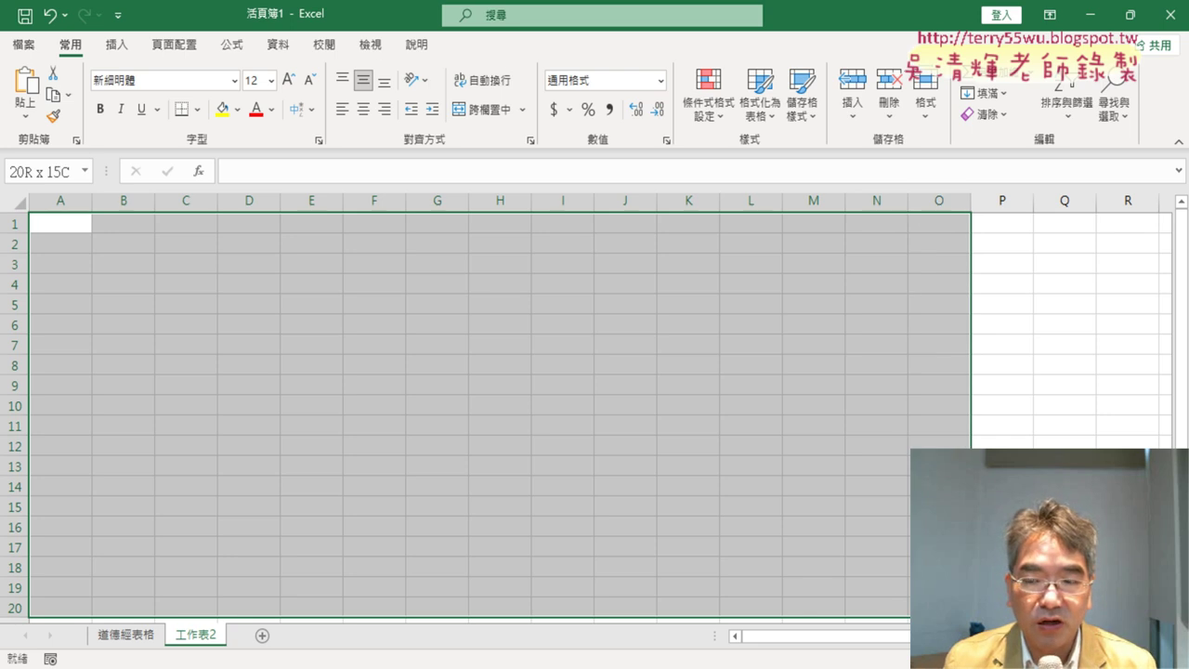
pyautogui.moveTo(957, 613); pyautogui.dragTo(1065, 613)
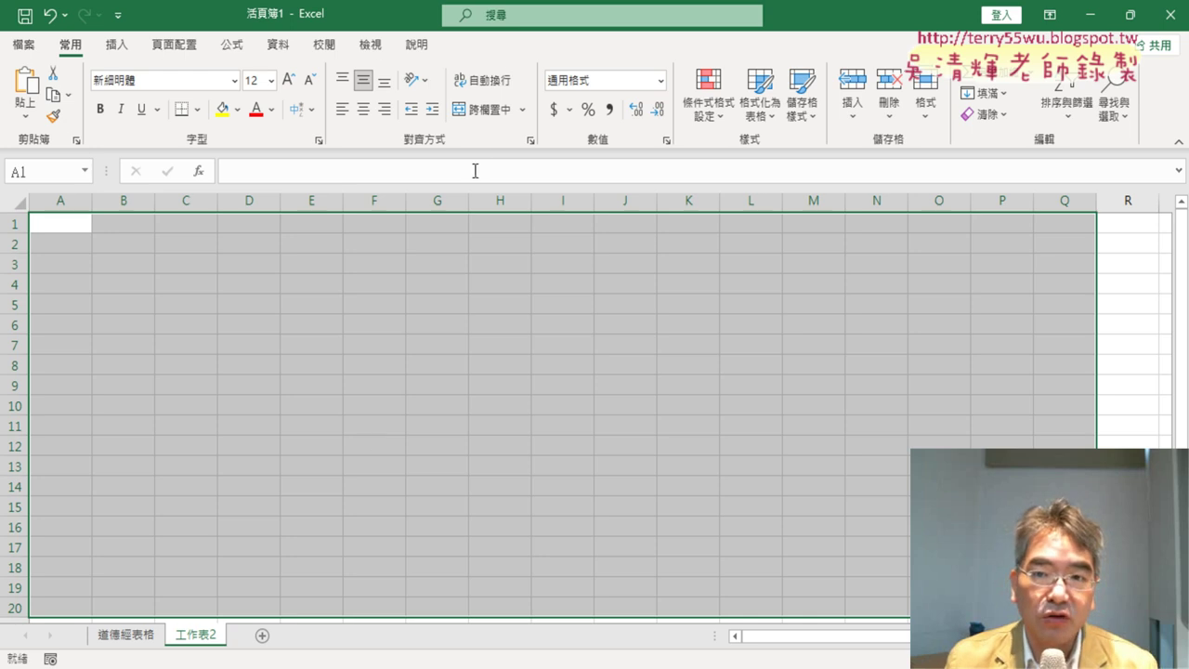
pyautogui.click(472, 109)
# Format the merged cell with wrap text, 向左 (縮排) horizontal and 靠上 vertical alignment.
pyautogui.rightClick(377, 299)
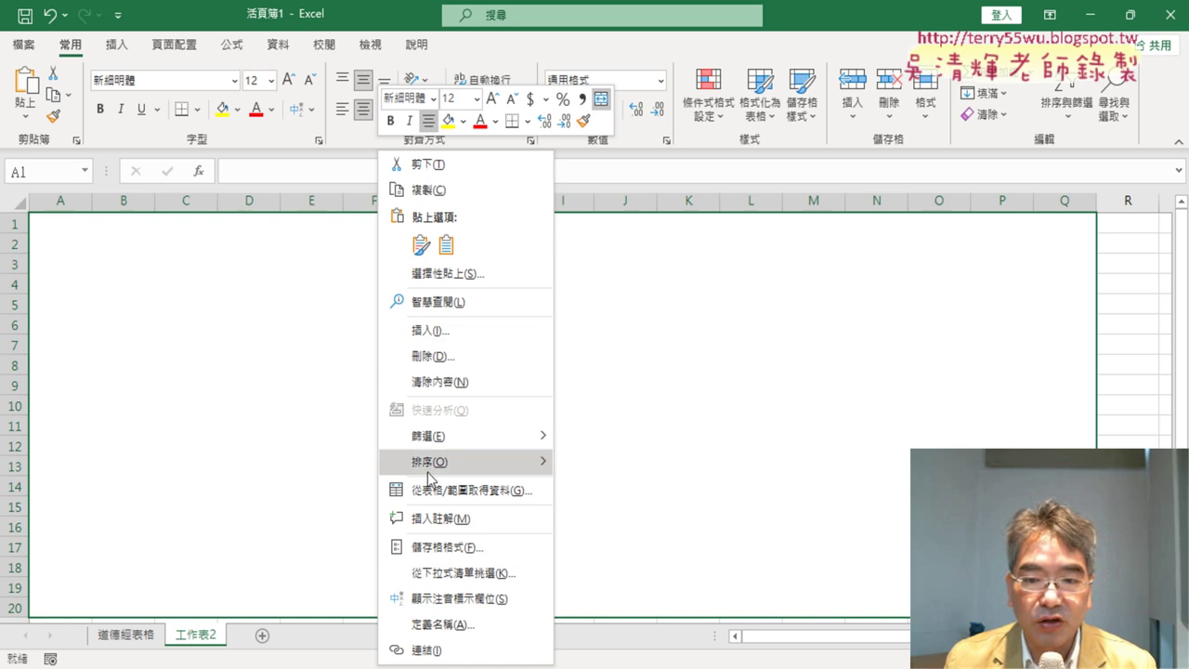
pyautogui.click(449, 547)
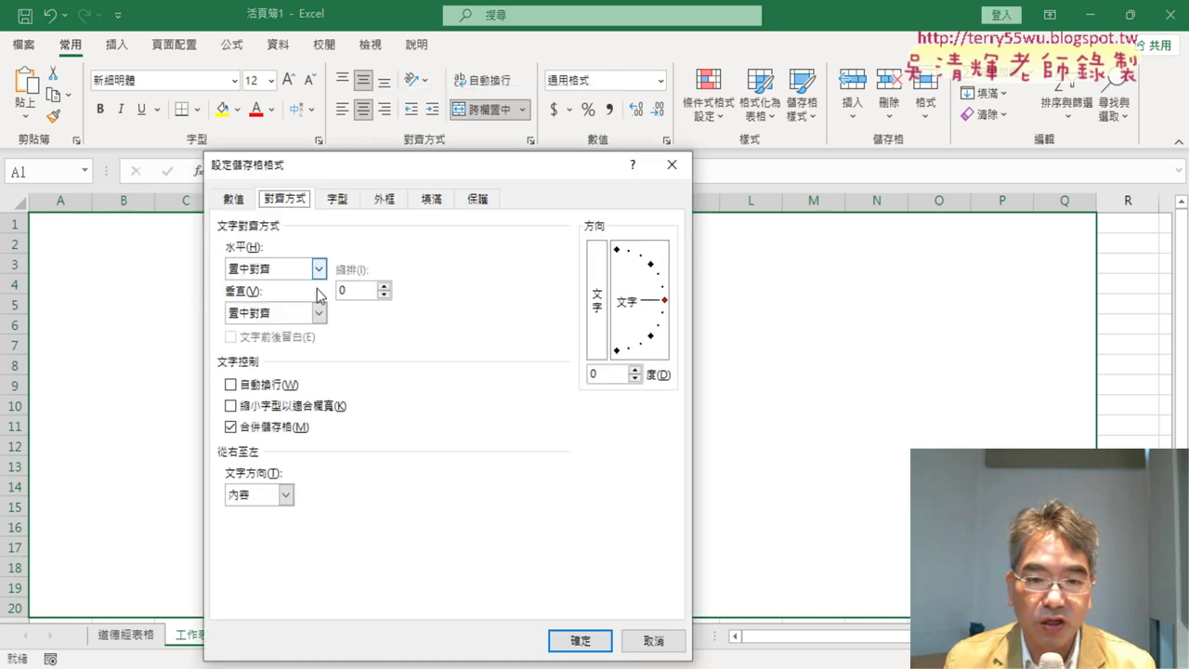
pyautogui.click(253, 385)
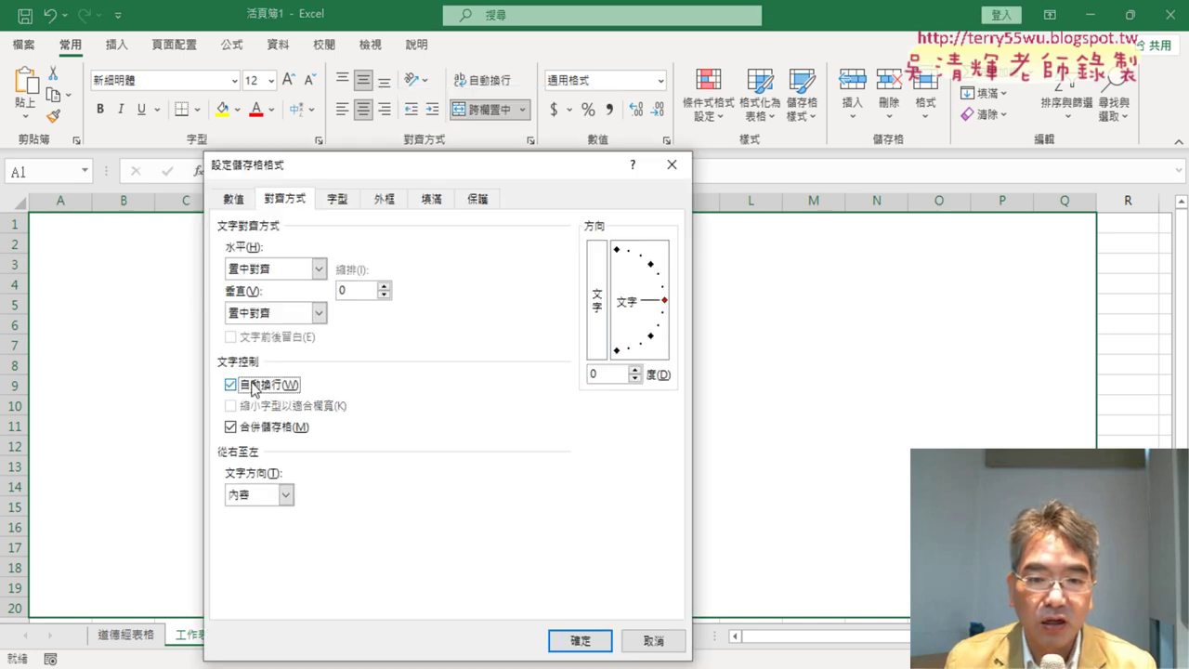
pyautogui.click(318, 269)
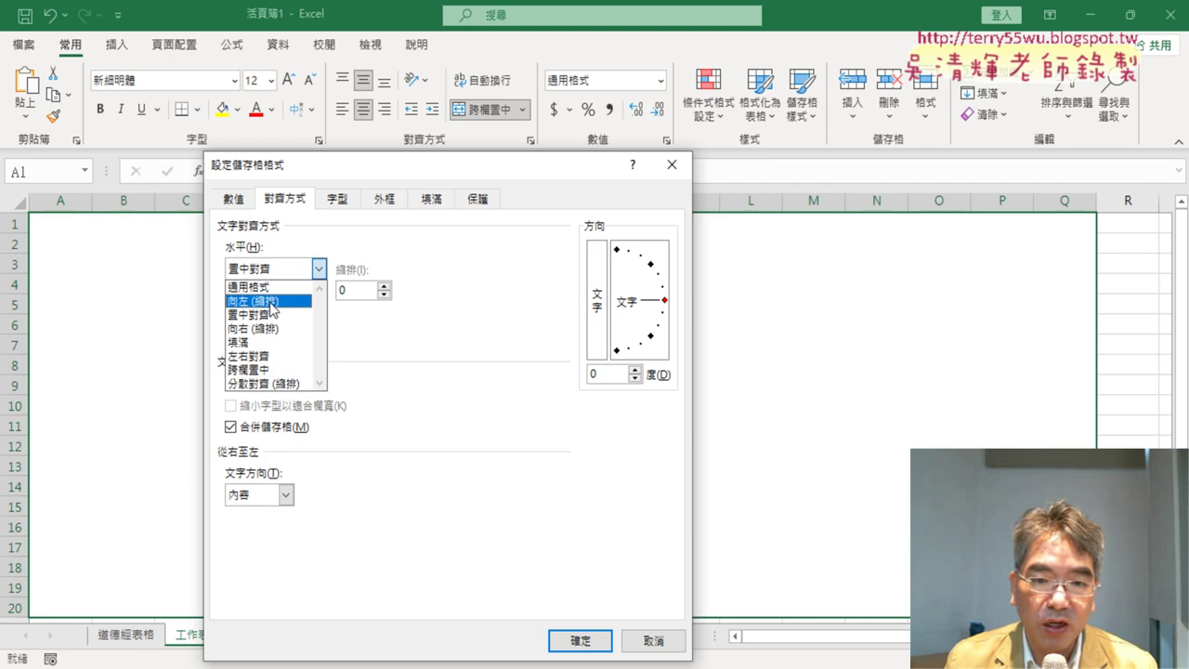
pyautogui.click(270, 303)
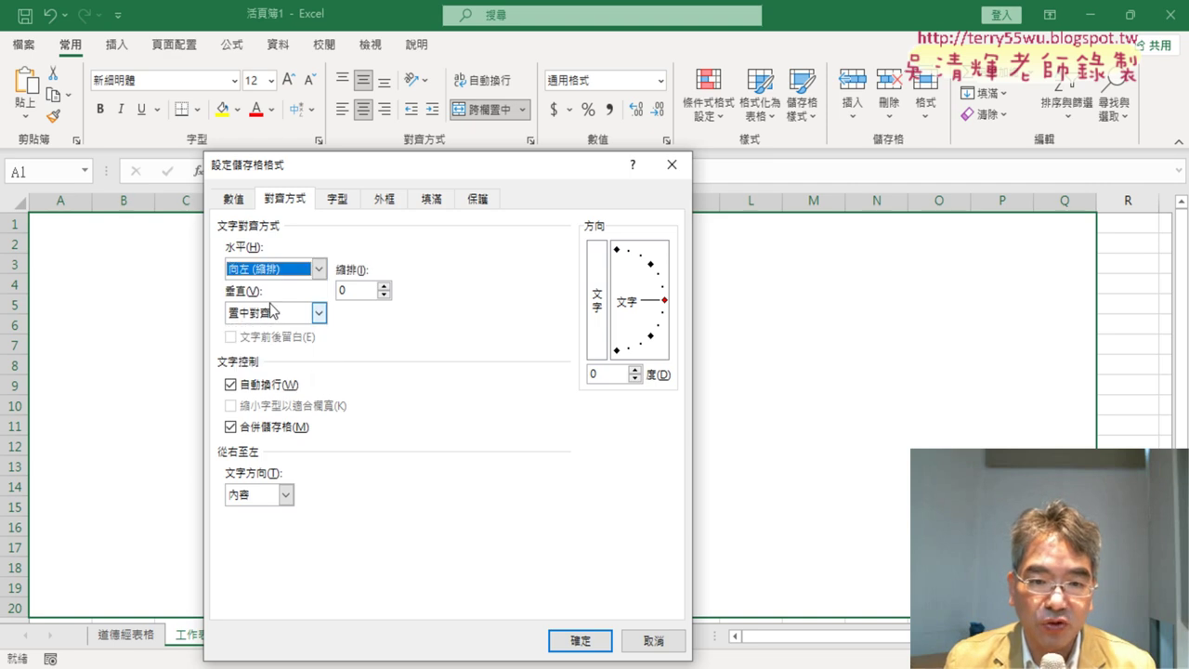
pyautogui.click(271, 312)
pyautogui.click(270, 329)
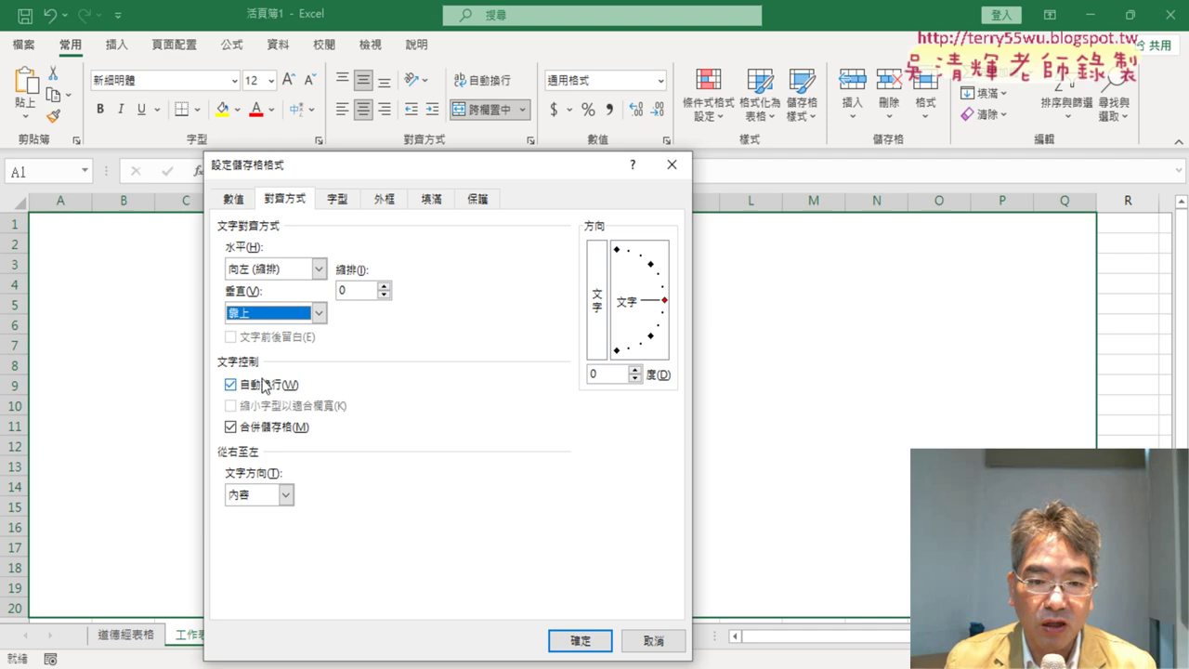
pyautogui.click(586, 643)
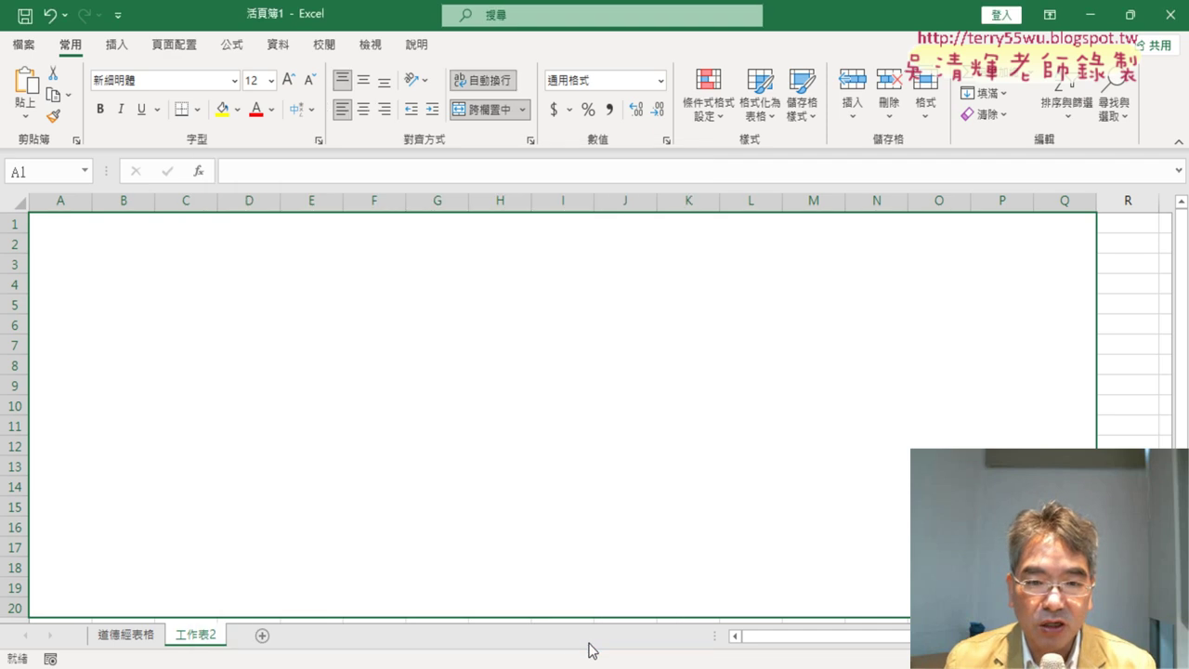
# Copy all the punctuation-free text from Word and paste it into merged cell A1 on 工作表2.
pyautogui.click(359, 598)
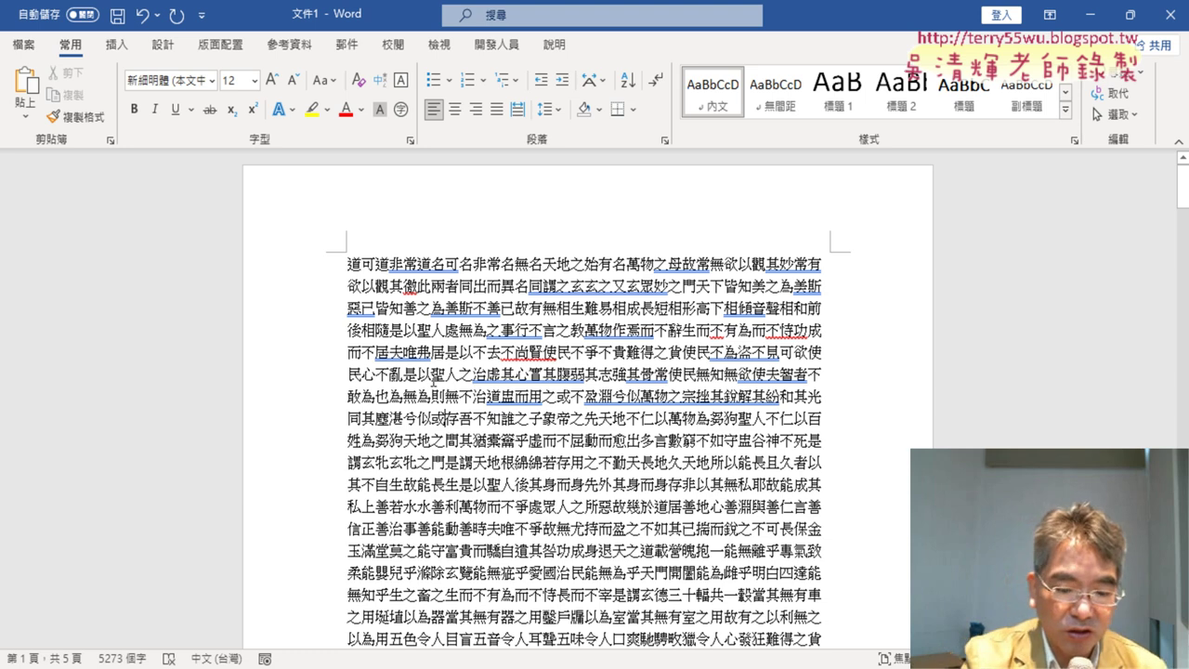
pyautogui.hotkey('ctrl', 'a')
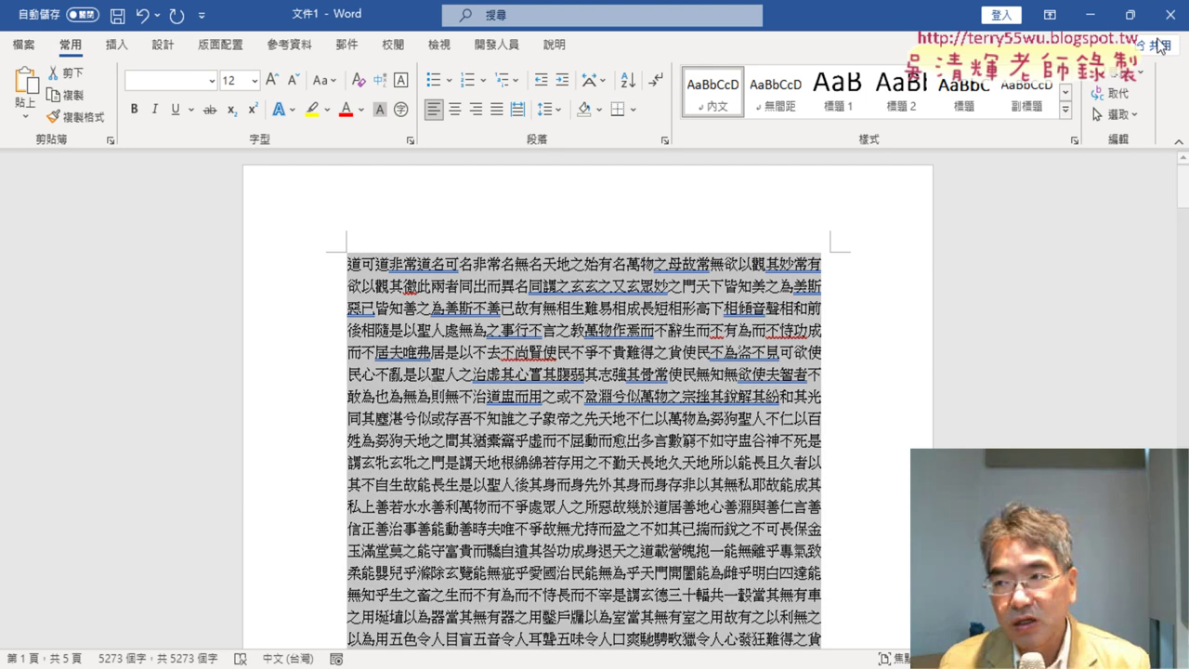
pyautogui.click(1106, 14)
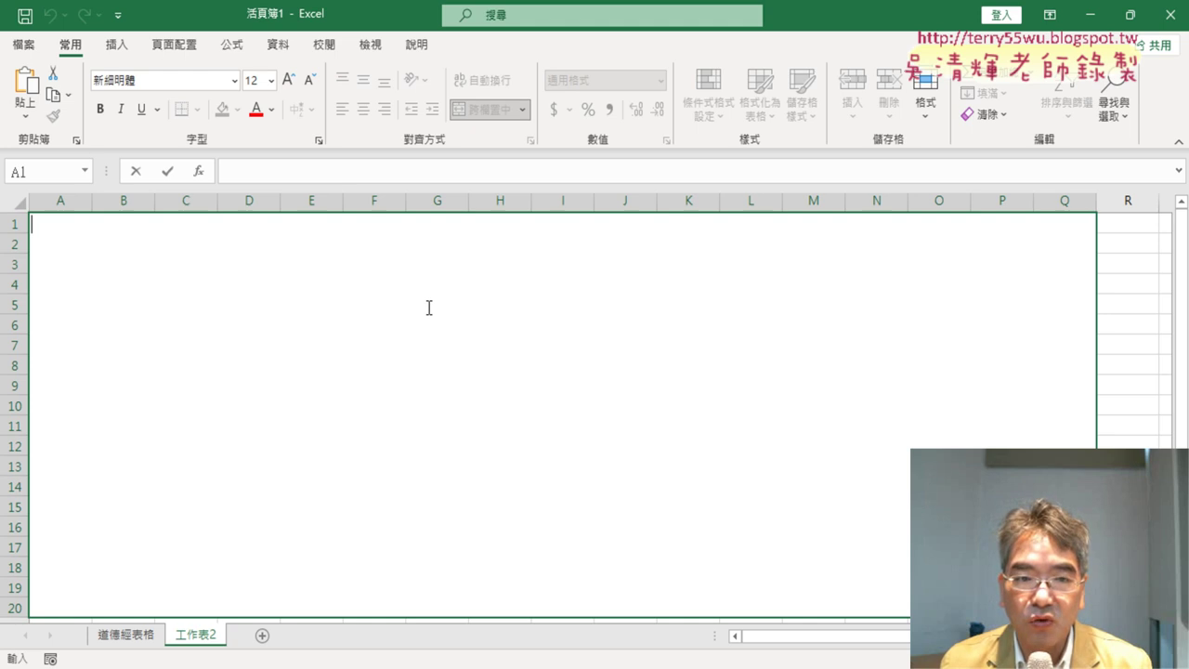
pyautogui.write("'")
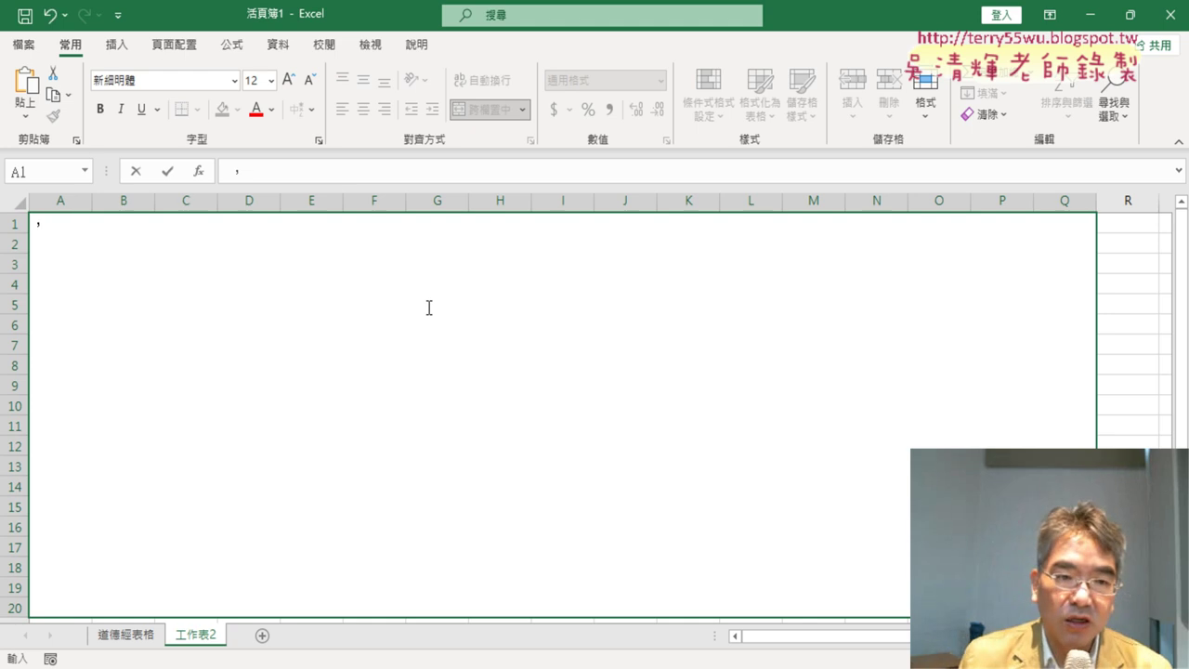
pyautogui.press('BackSpace')
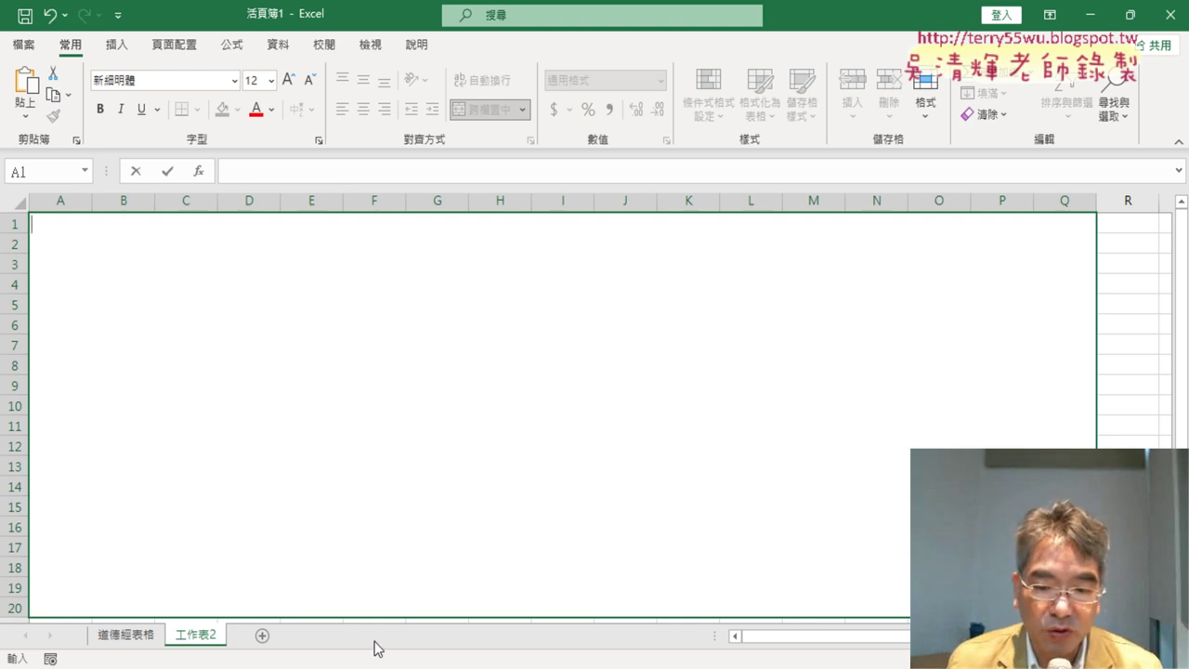
pyautogui.moveTo(362, 567)
pyautogui.click(279, 604)
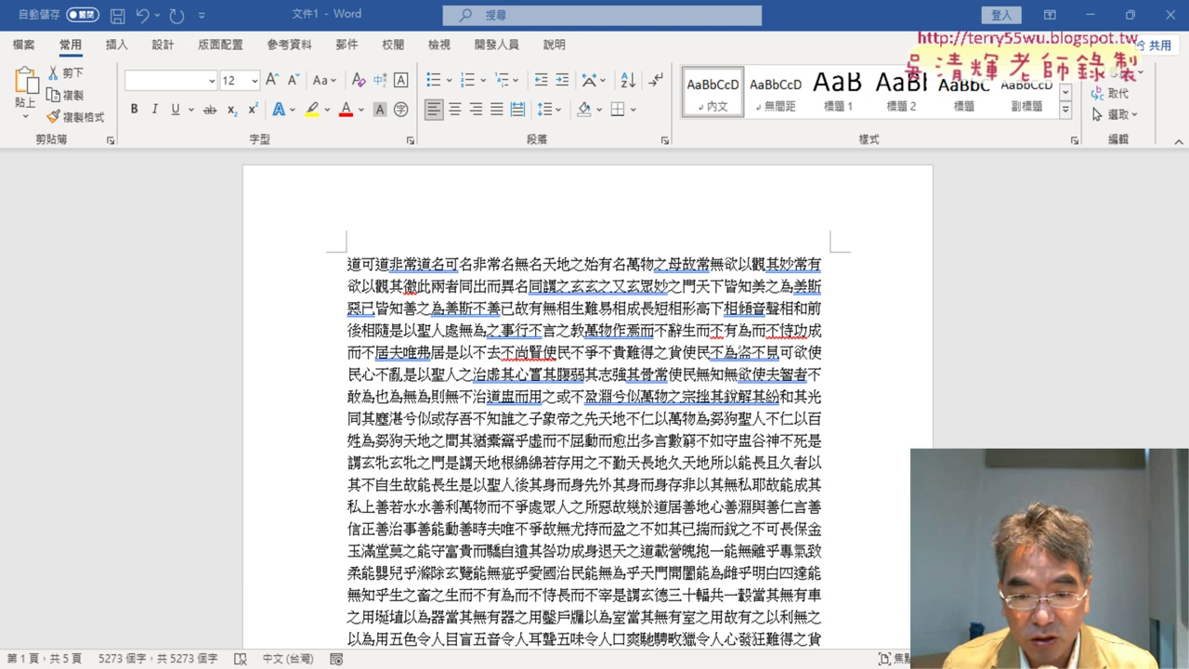
pyautogui.rightClick(482, 435)
pyautogui.click(562, 86)
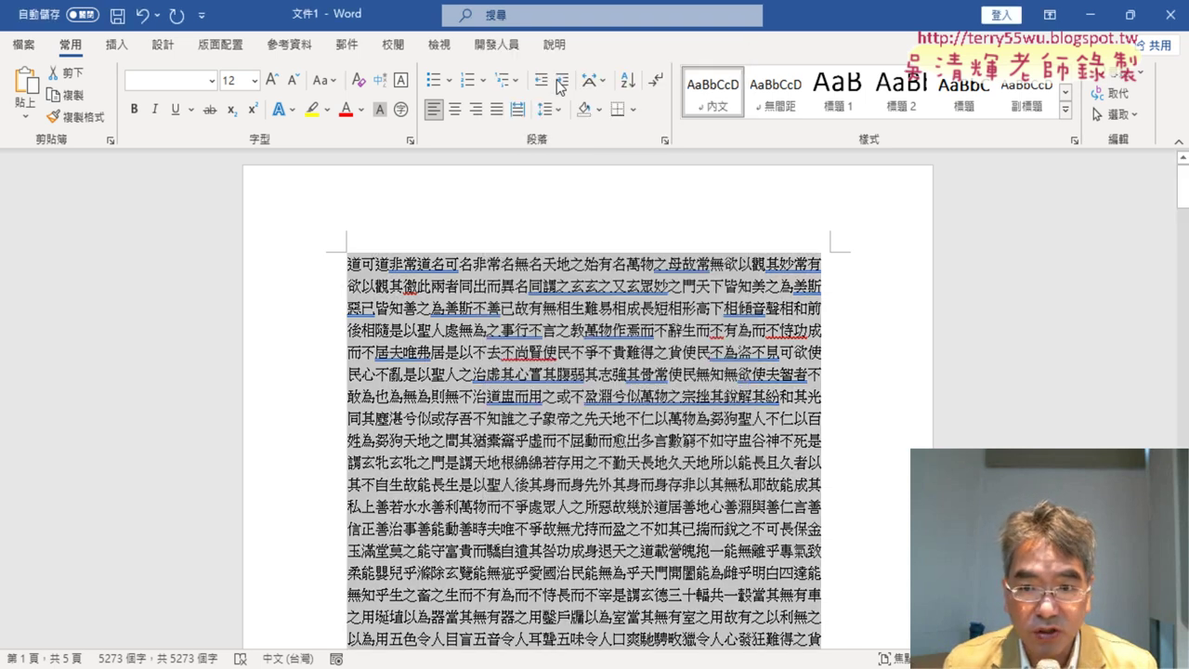
pyautogui.click(1090, 15)
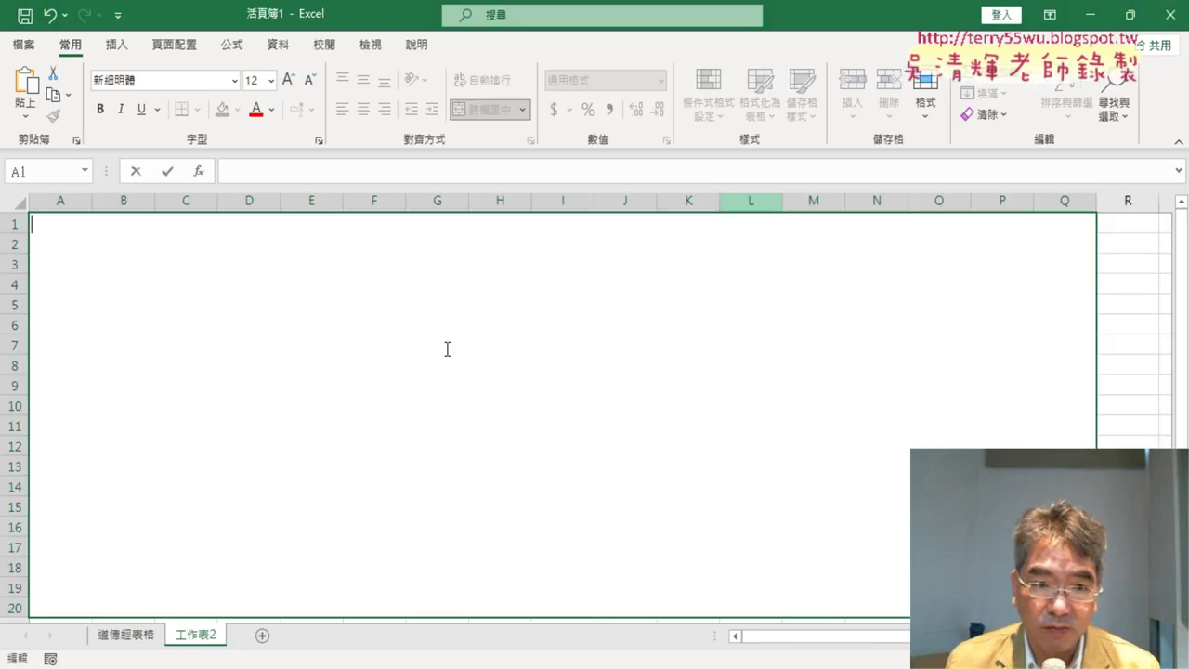
pyautogui.hotkey('ctrl', 'v')
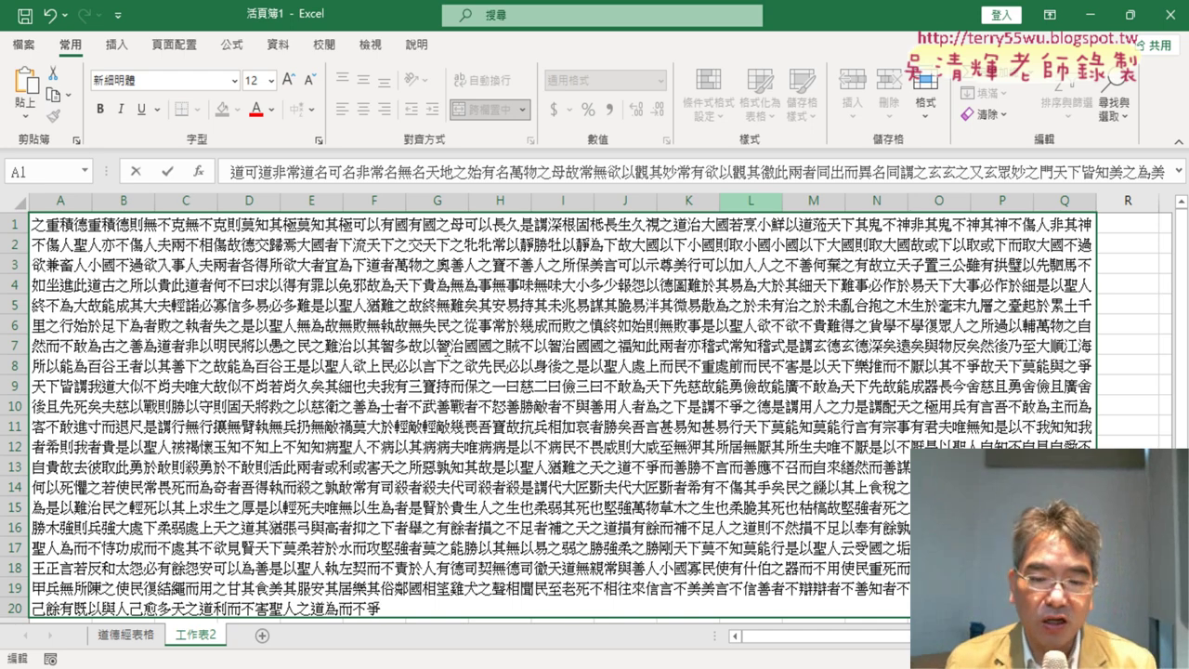
# In 文件2, paste the chapter table, delete the 第X章 label column, and select the remaining text.
pyautogui.moveTo(381, 664)
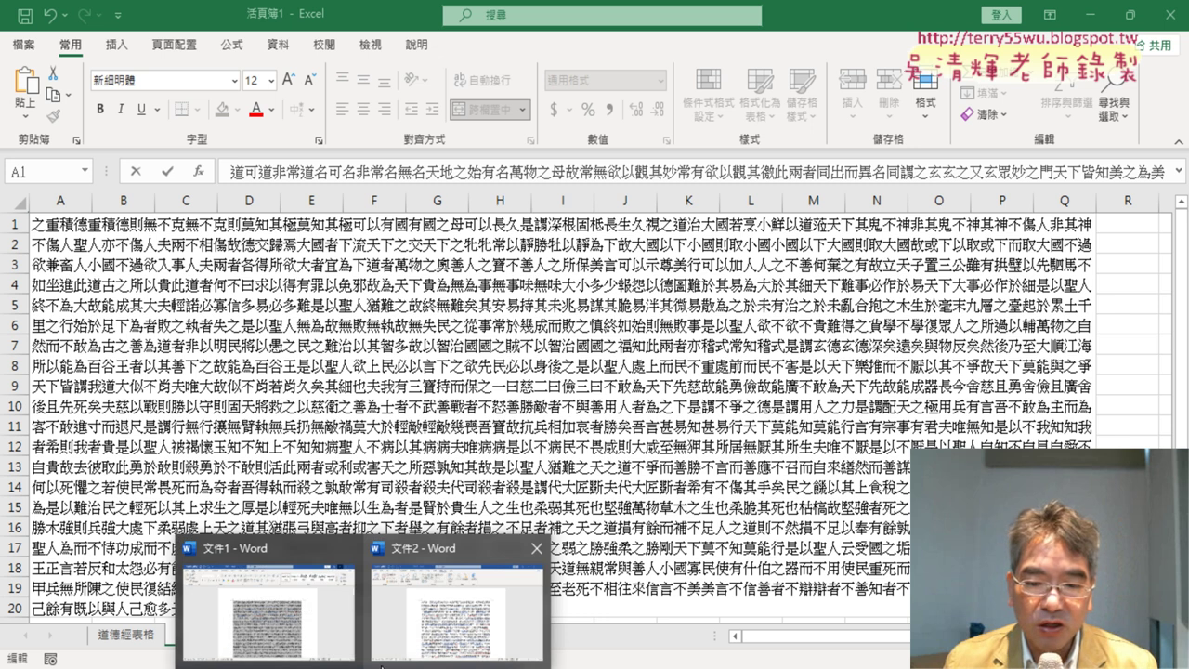
pyautogui.click(446, 595)
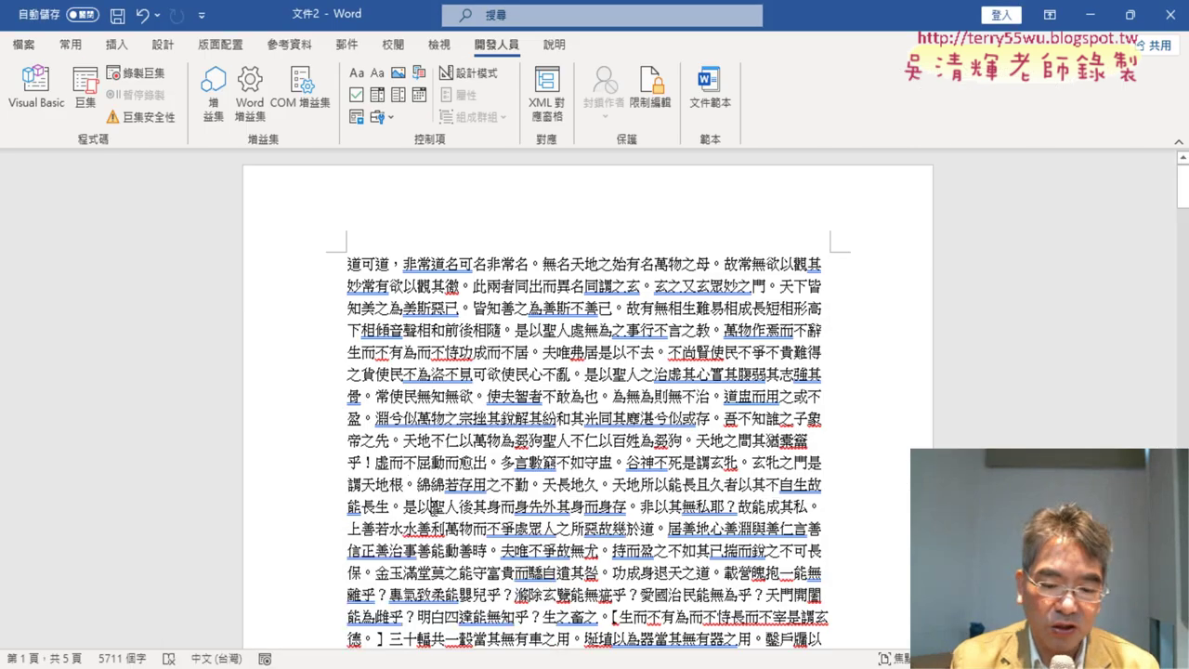
pyautogui.hotkey('ctrl', 'v')
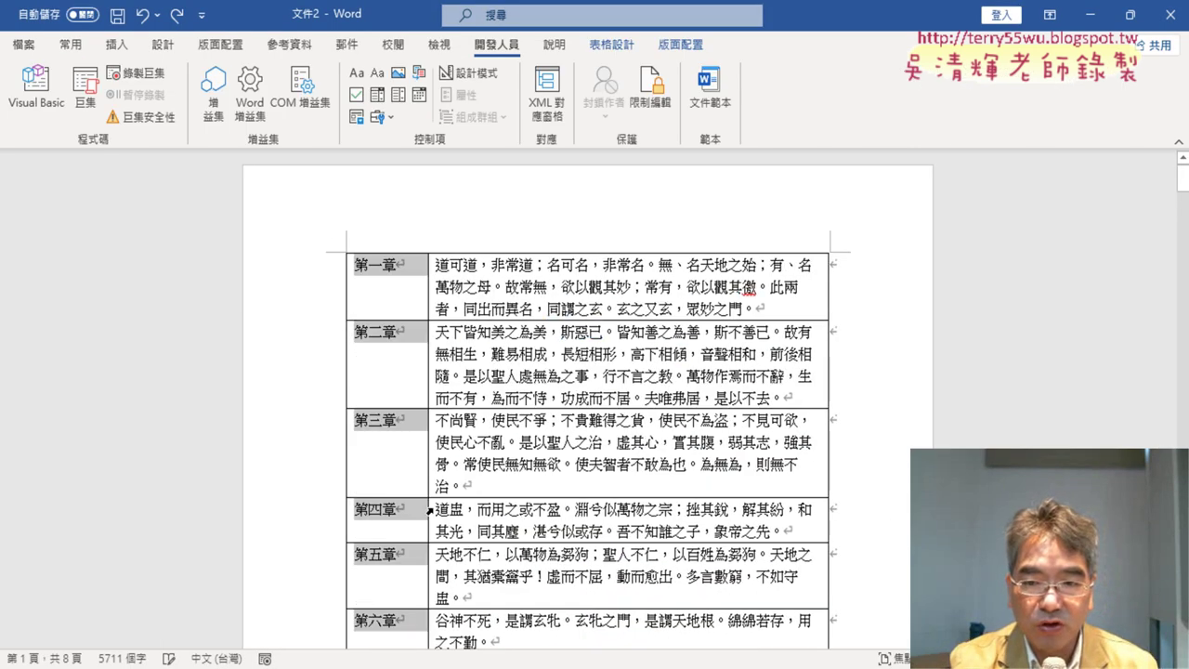
pyautogui.press('BackSpace')
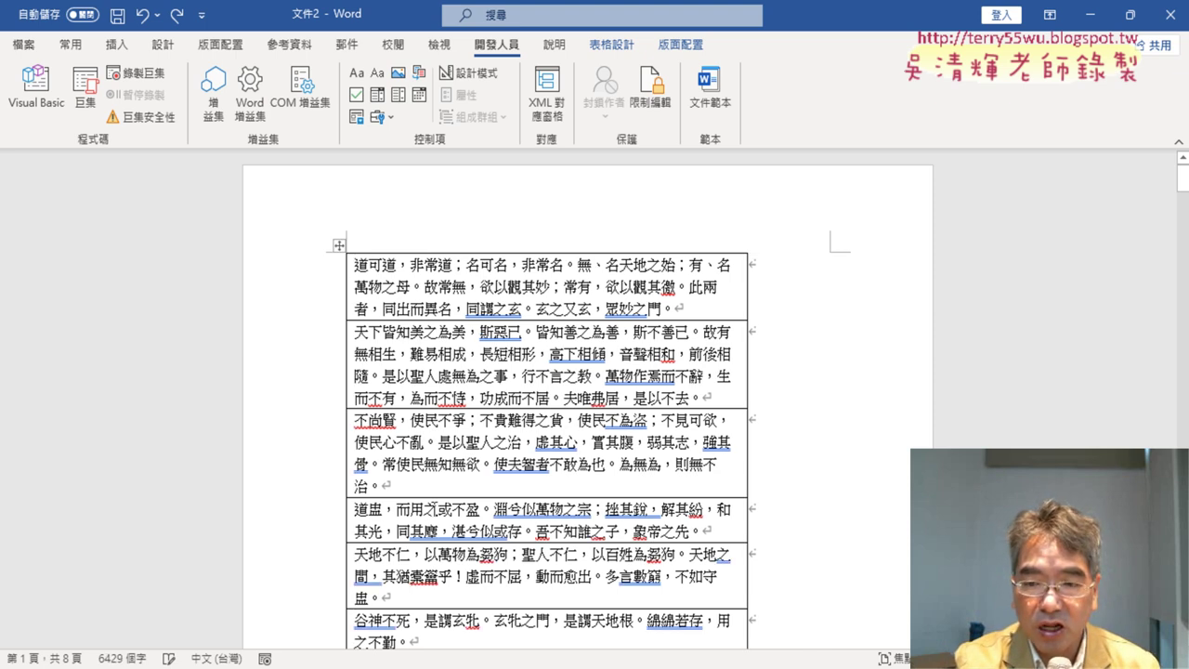
pyautogui.hotkey('ctrl', 'a')
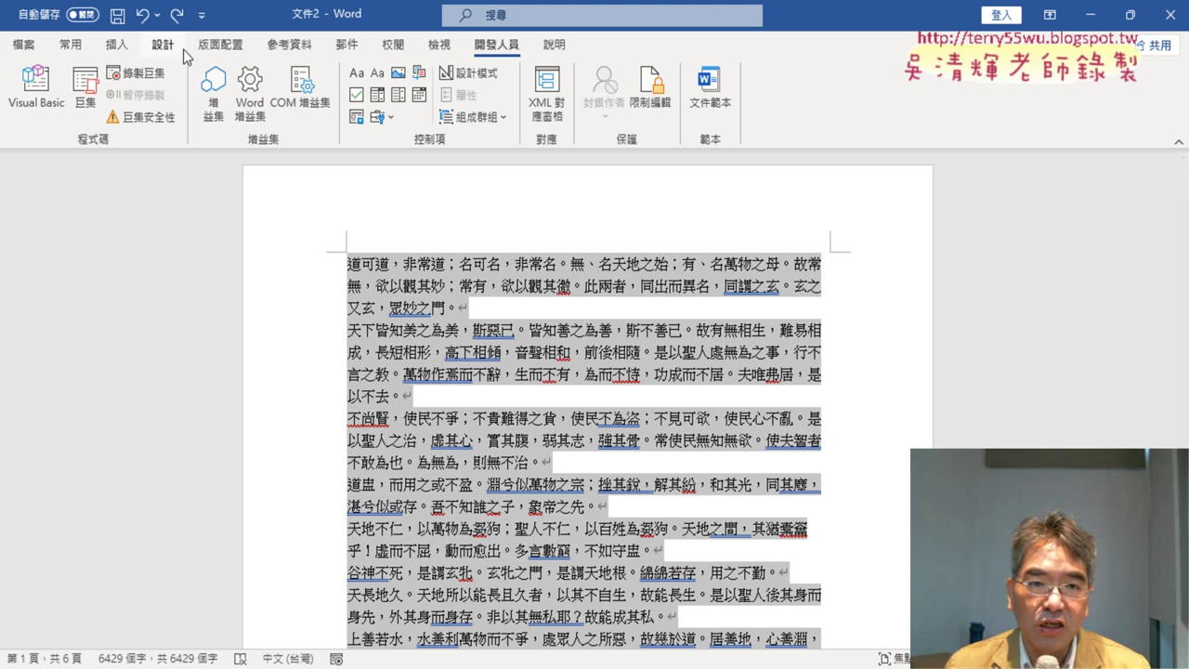
pyautogui.click(202, 16)
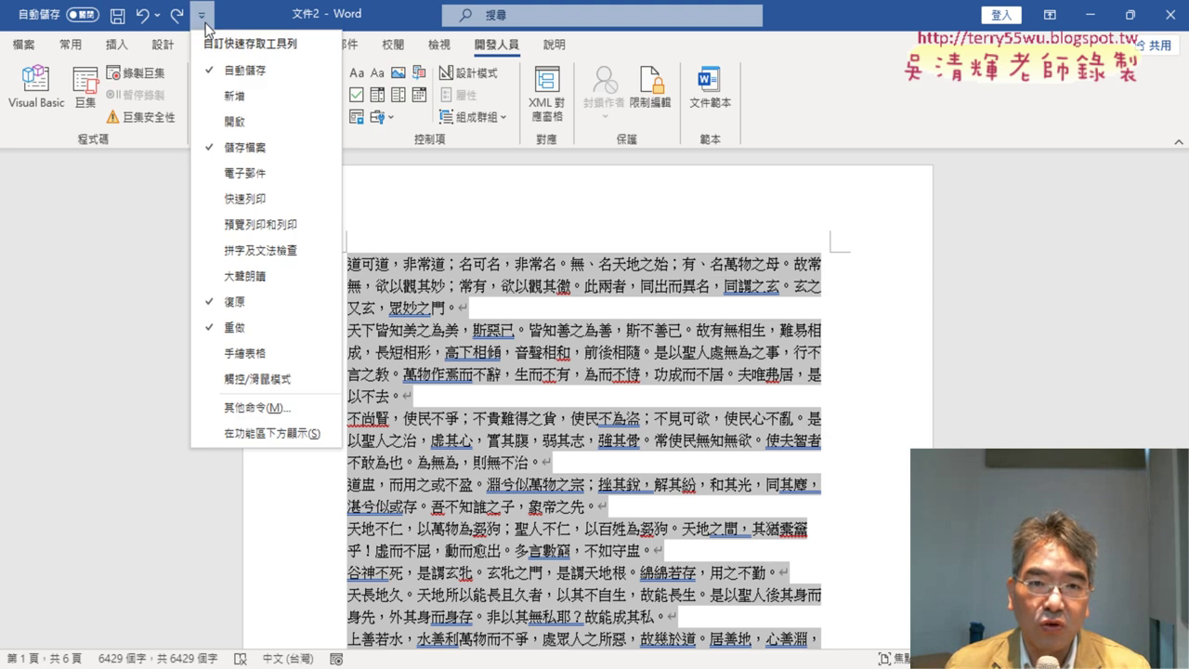
pyautogui.click(244, 407)
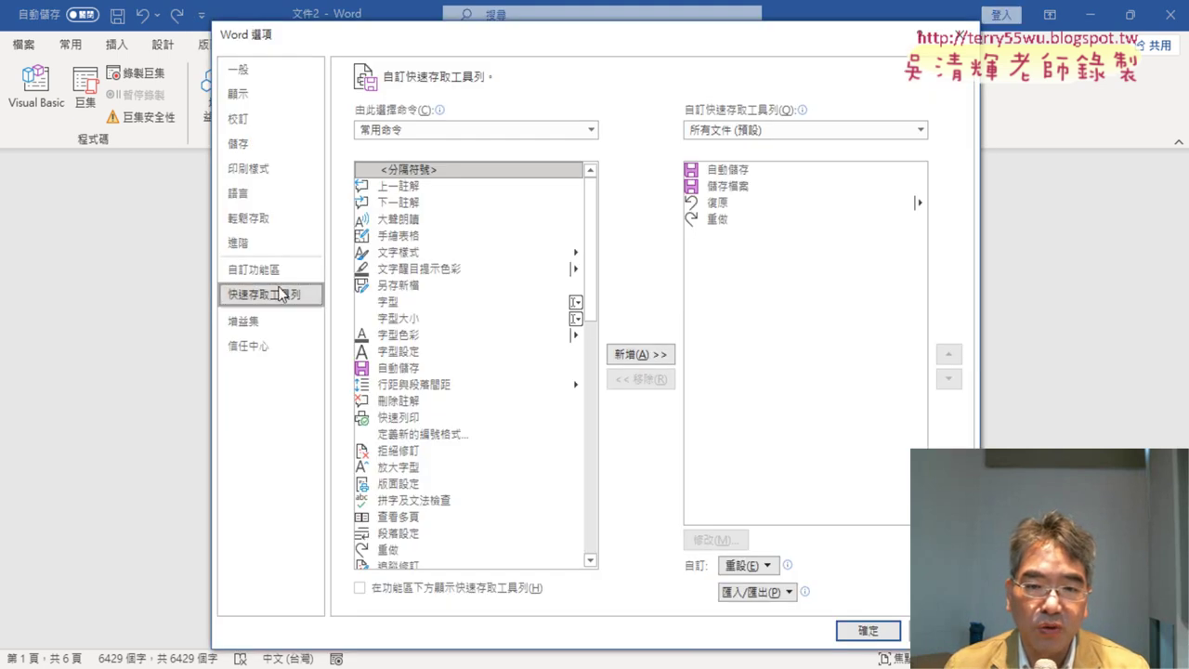
pyautogui.click(278, 271)
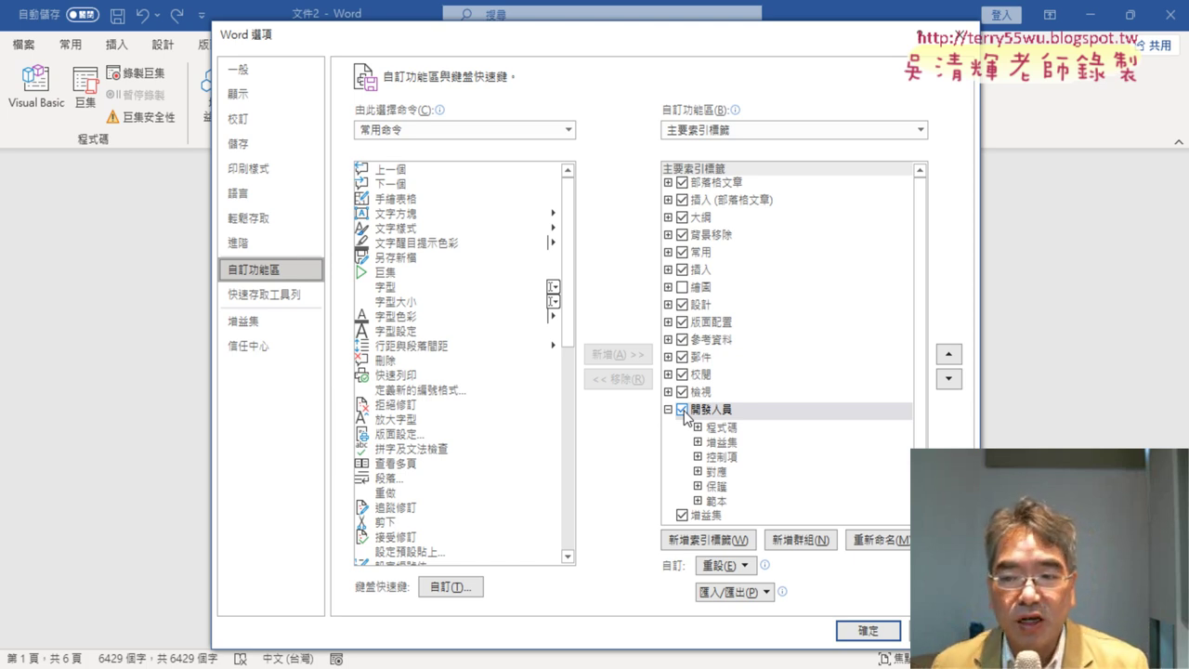
pyautogui.click(866, 631)
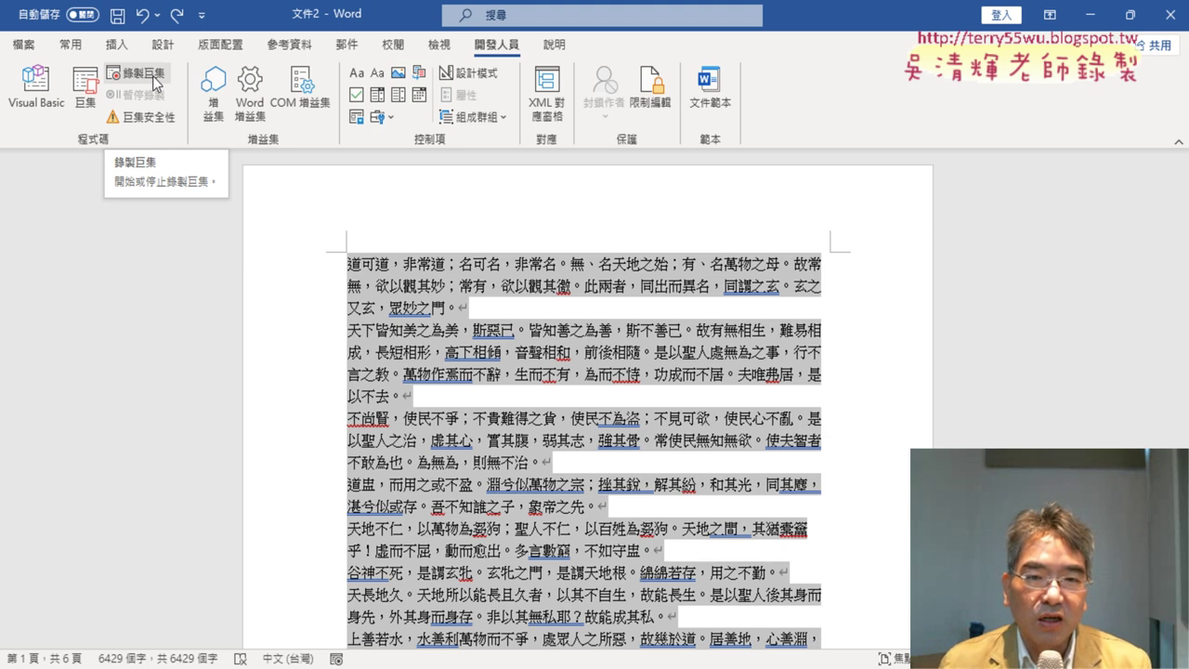
# Start recording a new macro named 取代, stored in Normal.dotm.
pyautogui.click(155, 82)
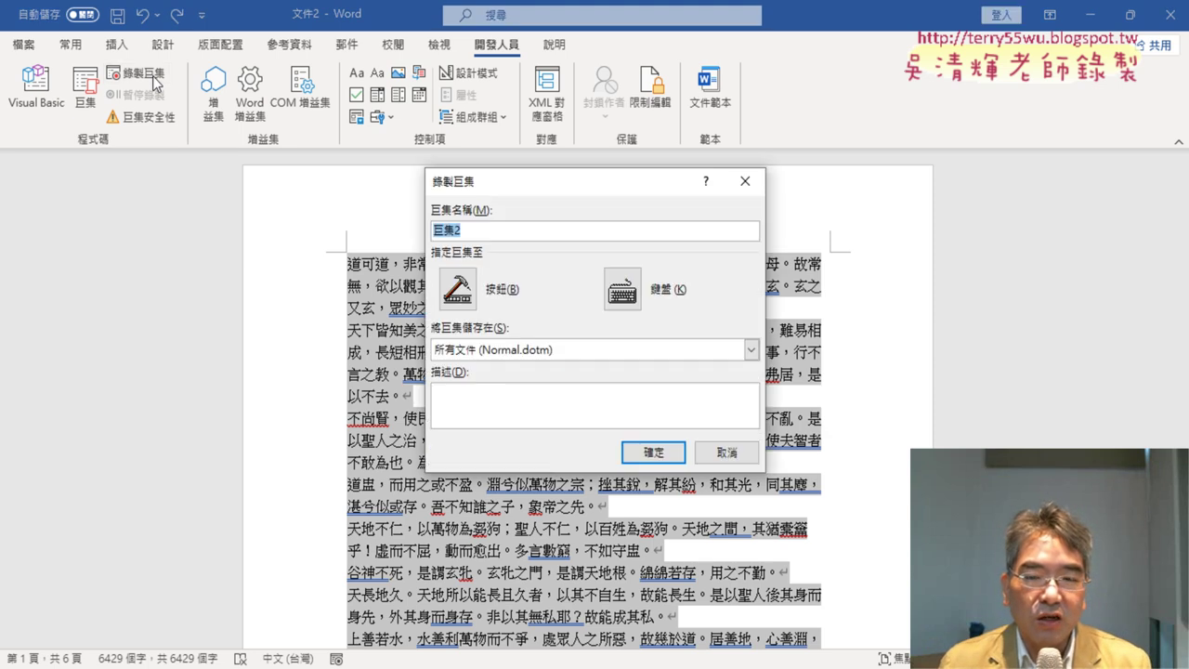
pyautogui.write('Ta')
pyautogui.press('BackSpace')
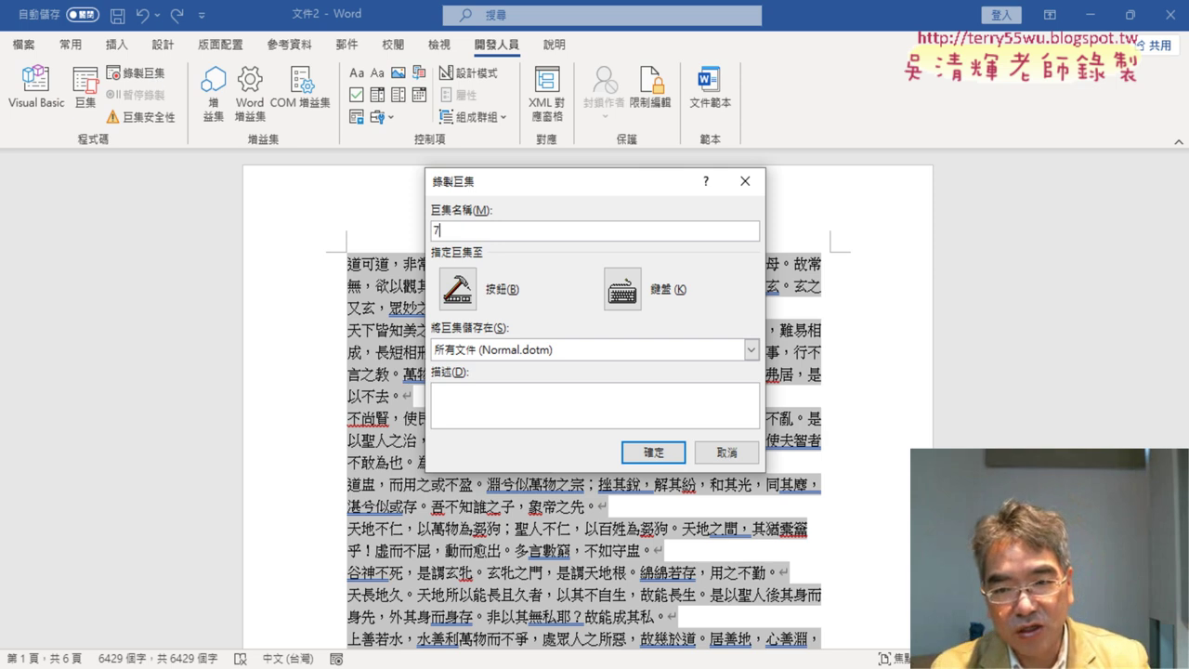
pyautogui.press('BackSpace')
pyautogui.write('Ta')
pyautogui.press('BackSpace')
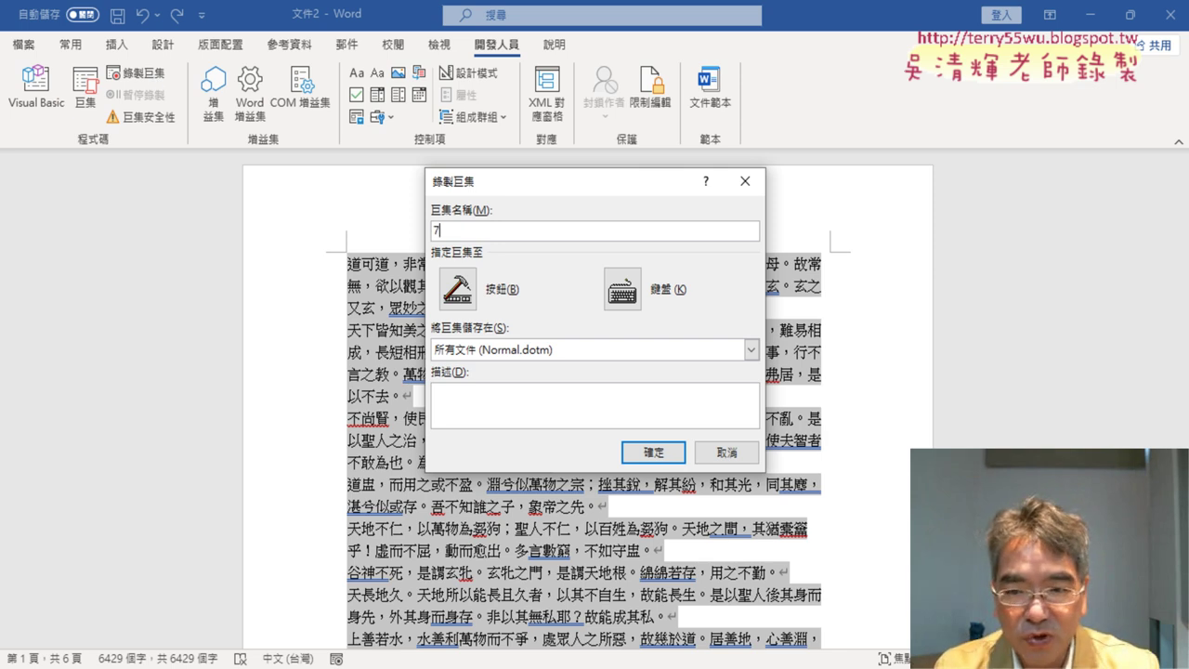
pyautogui.press('BackSpace')
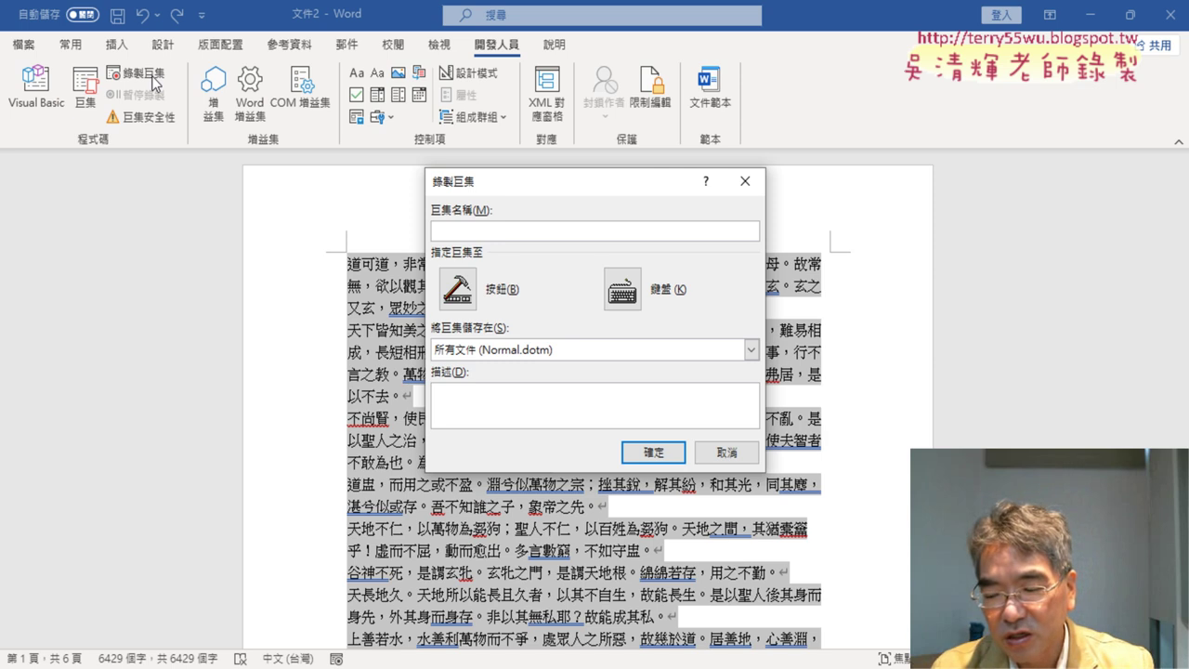
pyautogui.write('取代')
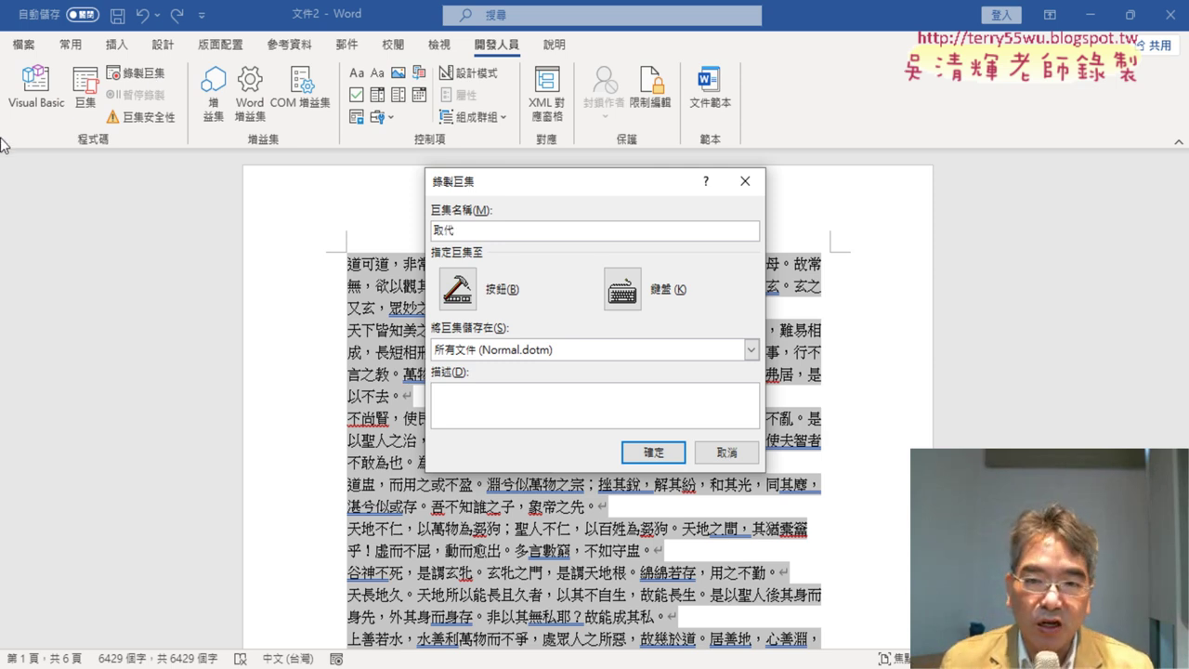
pyautogui.click(654, 455)
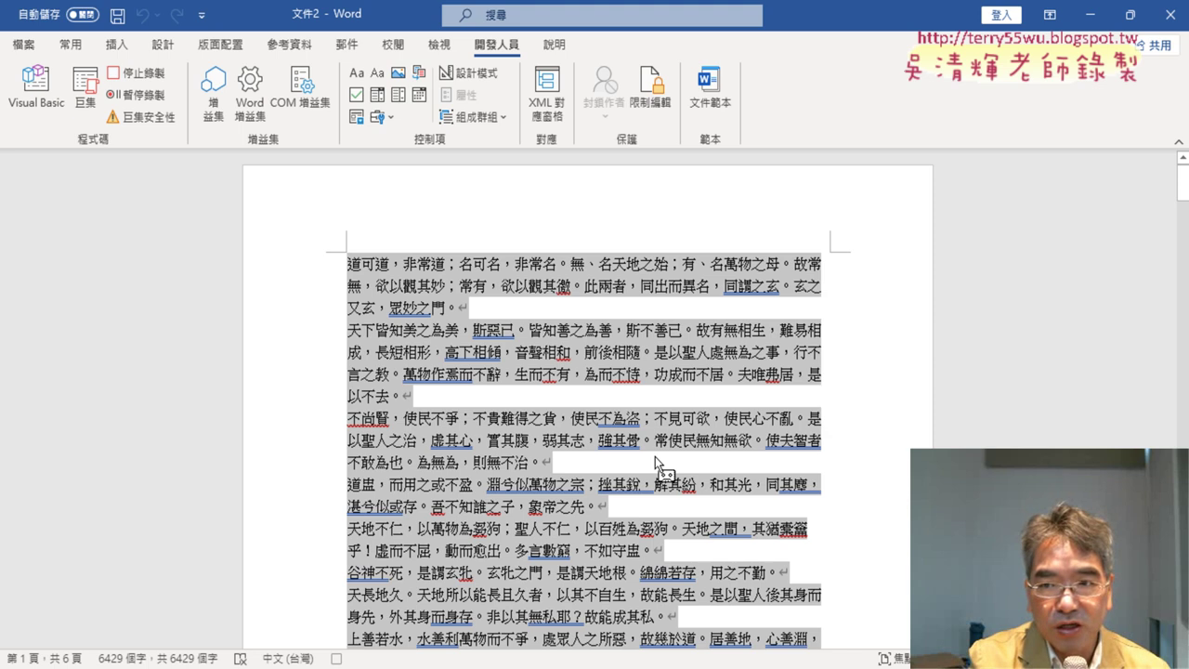
# Replace every full stop (。) with nothing across the whole document, then stop recording.
pyautogui.hotkey('ctrl', 'h')
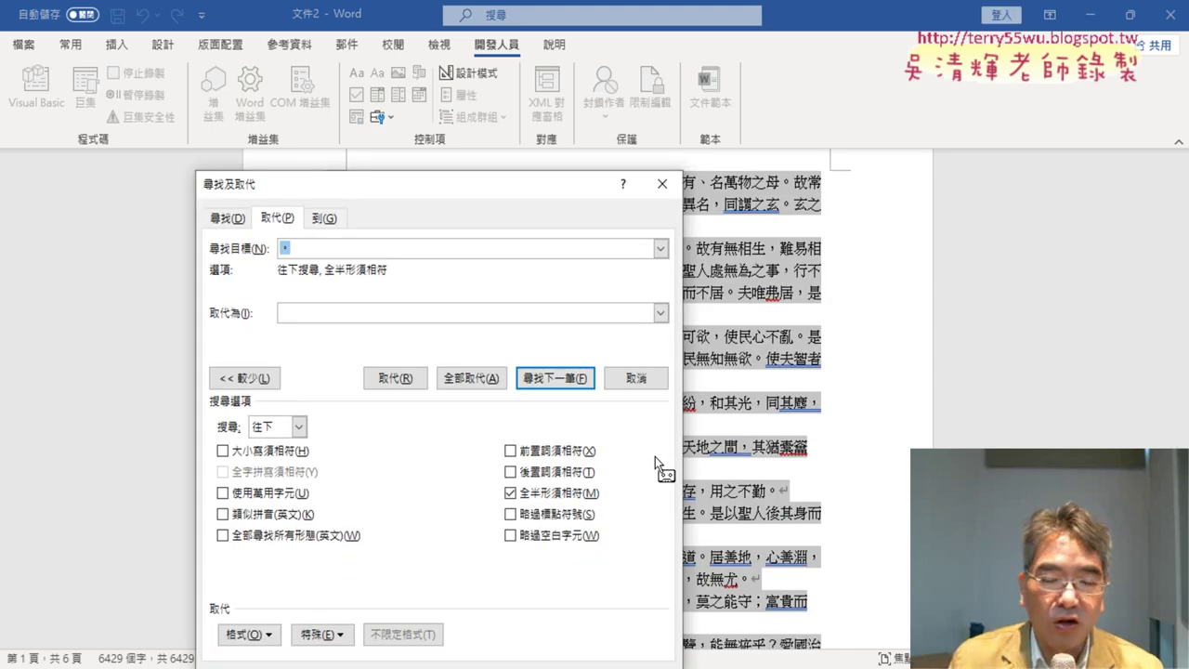
pyautogui.moveTo(515, 182)
pyautogui.mouseDown()
pyautogui.moveTo(765, 87)
pyautogui.moveTo(804, 54)
pyautogui.mouseUp()
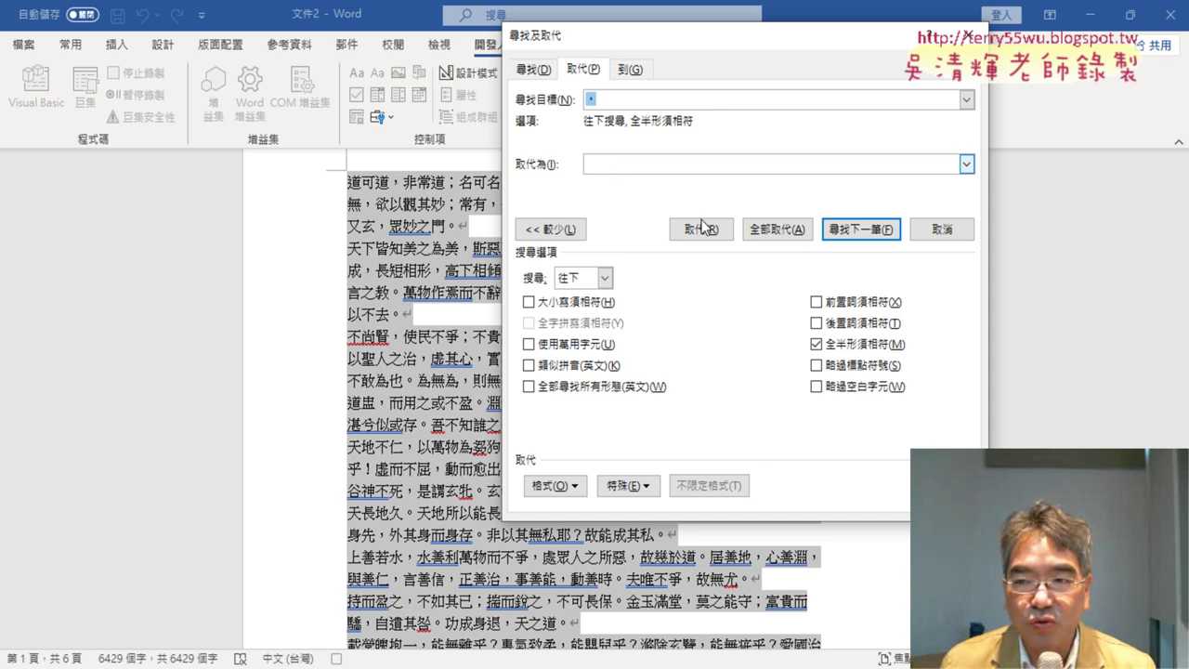
pyautogui.click(779, 230)
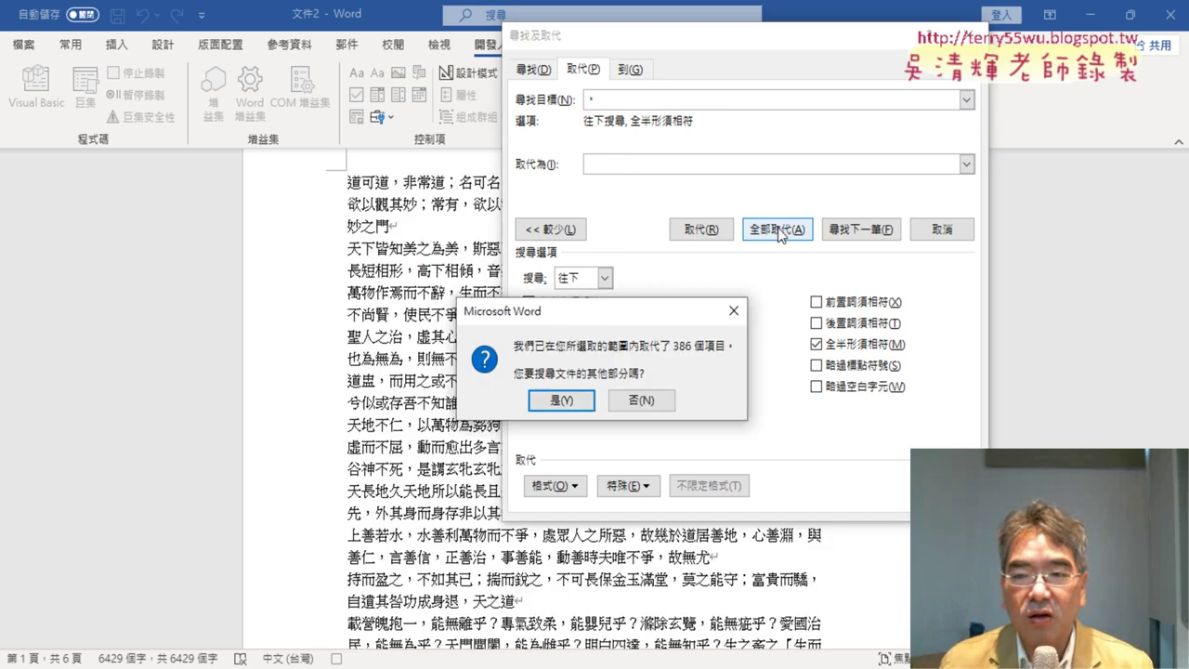
pyautogui.click(561, 401)
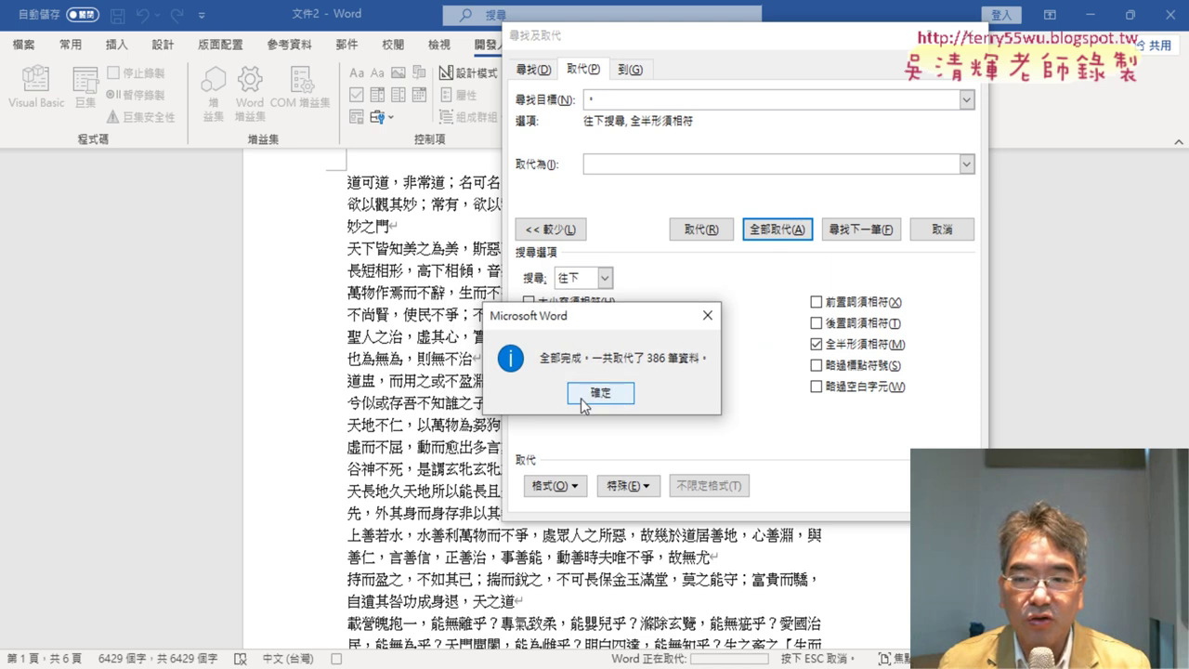
pyautogui.click(582, 406)
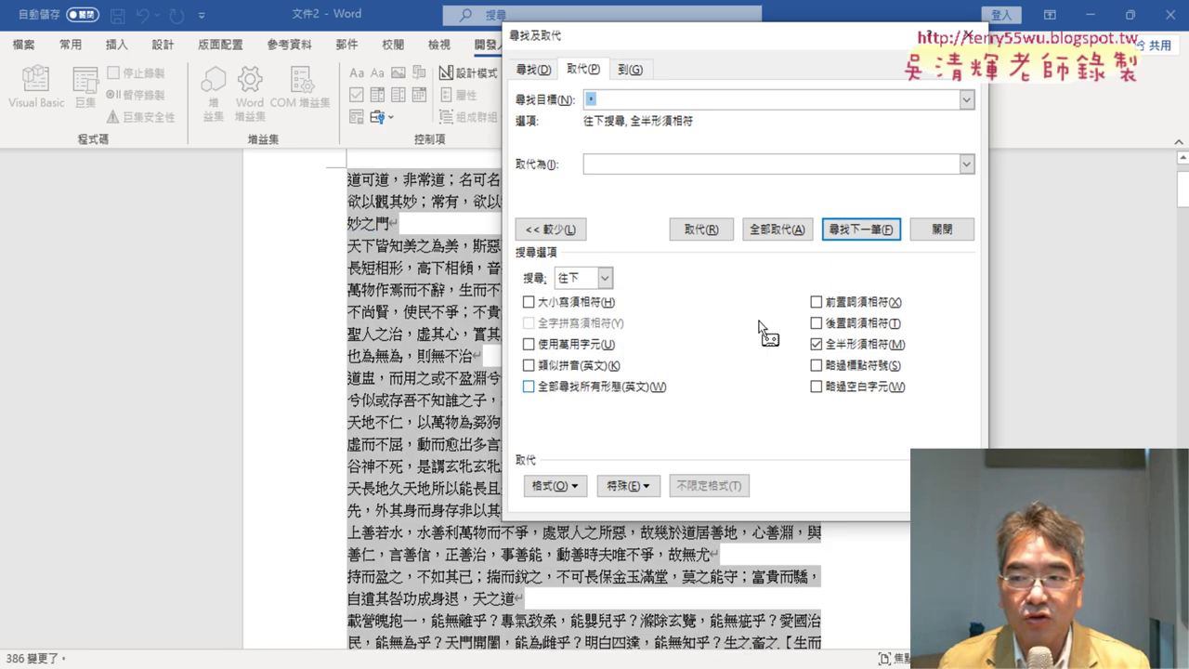
pyautogui.click(944, 230)
pyautogui.click(135, 72)
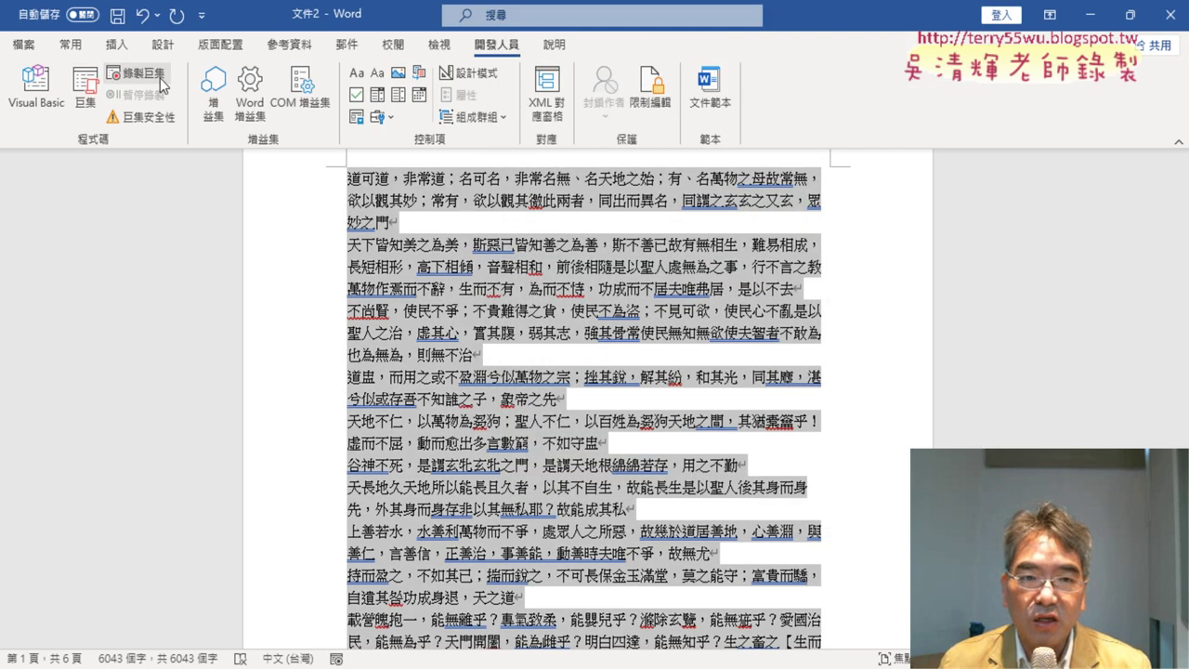
# Open the 取代 macro's code in the VBA editor and widen the editor window.
pyautogui.click(82, 93)
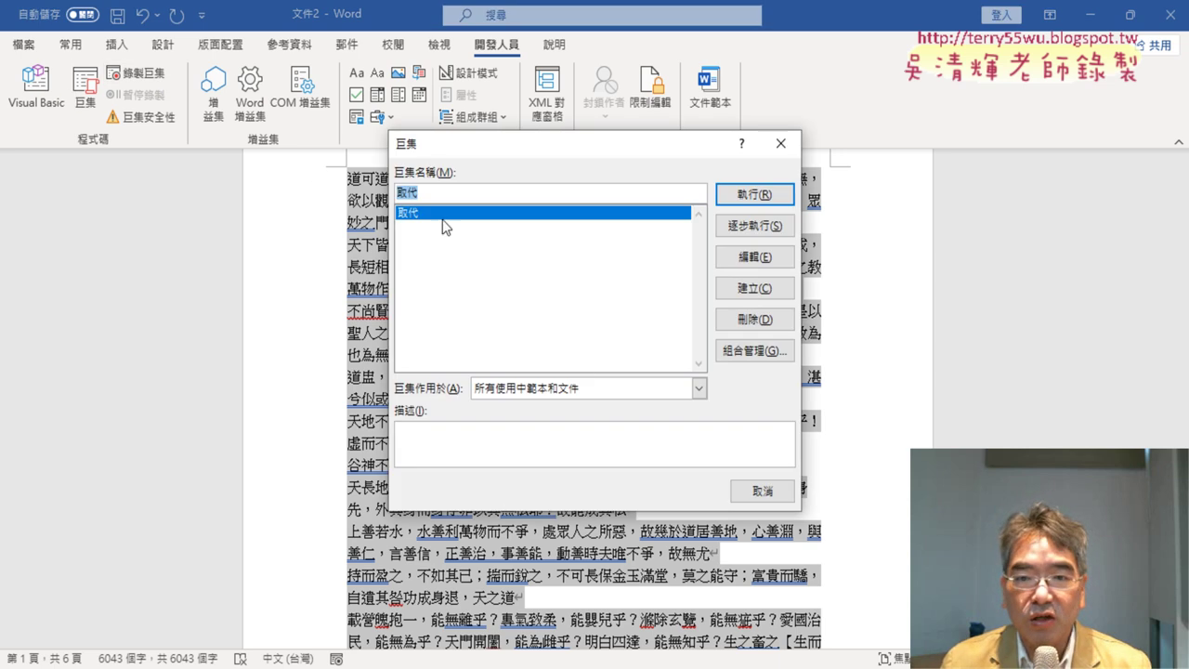
pyautogui.click(751, 259)
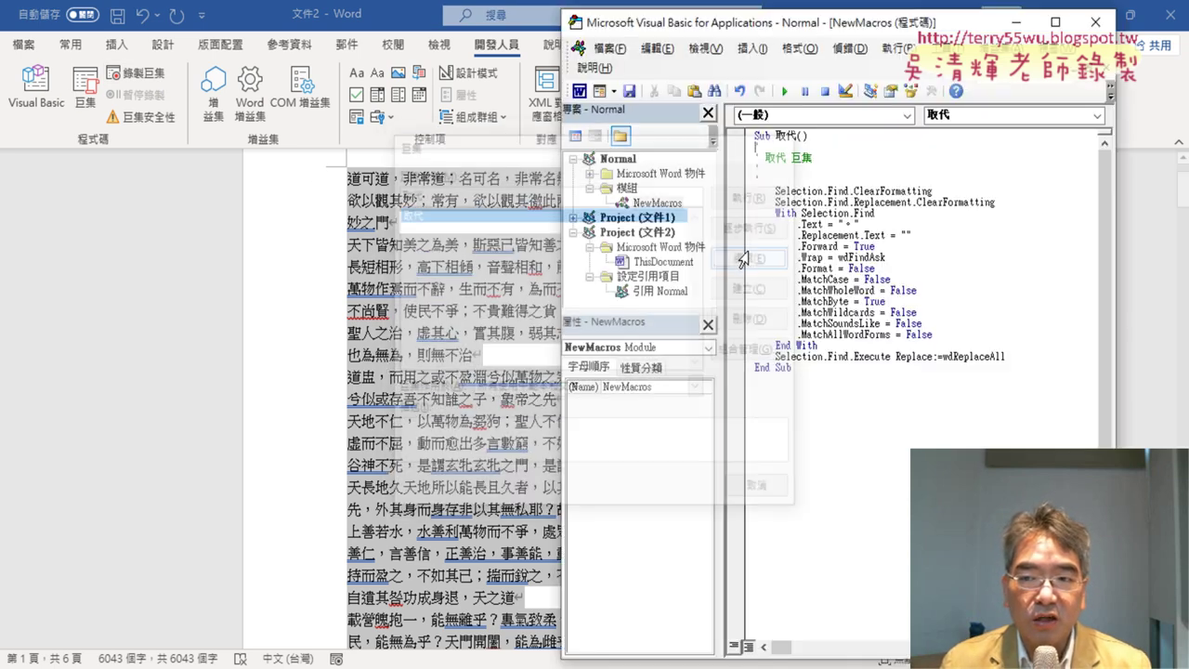
pyautogui.moveTo(773, 31); pyautogui.dragTo(519, 33)
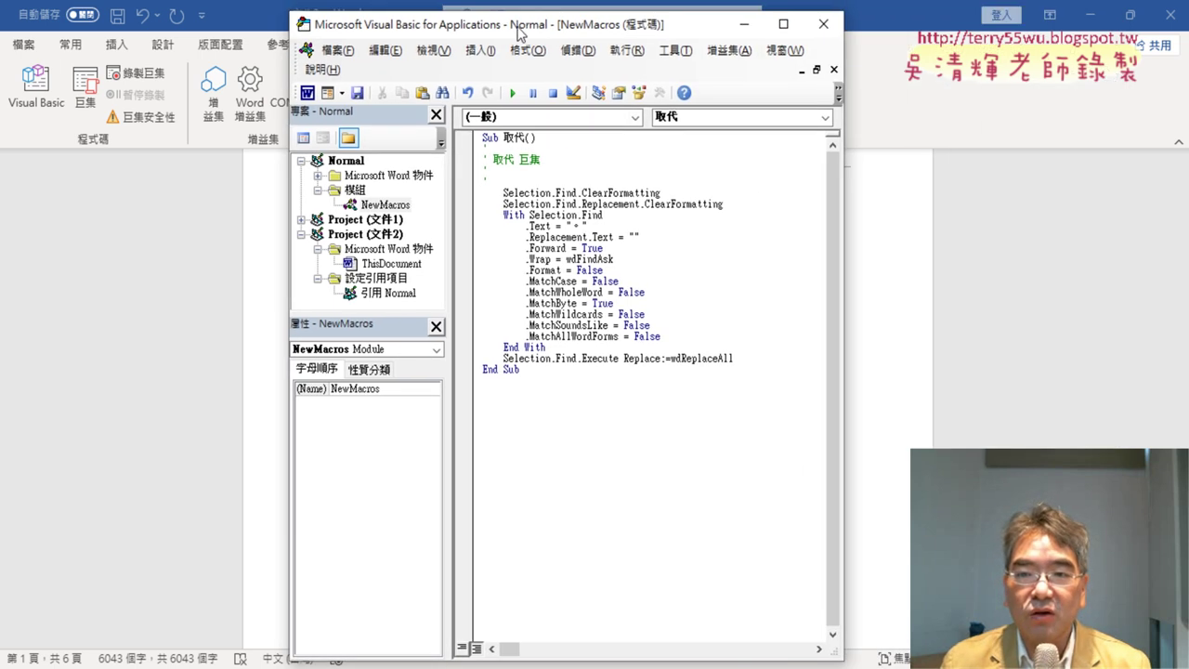
pyautogui.moveTo(844, 269); pyautogui.dragTo(1115, 270)
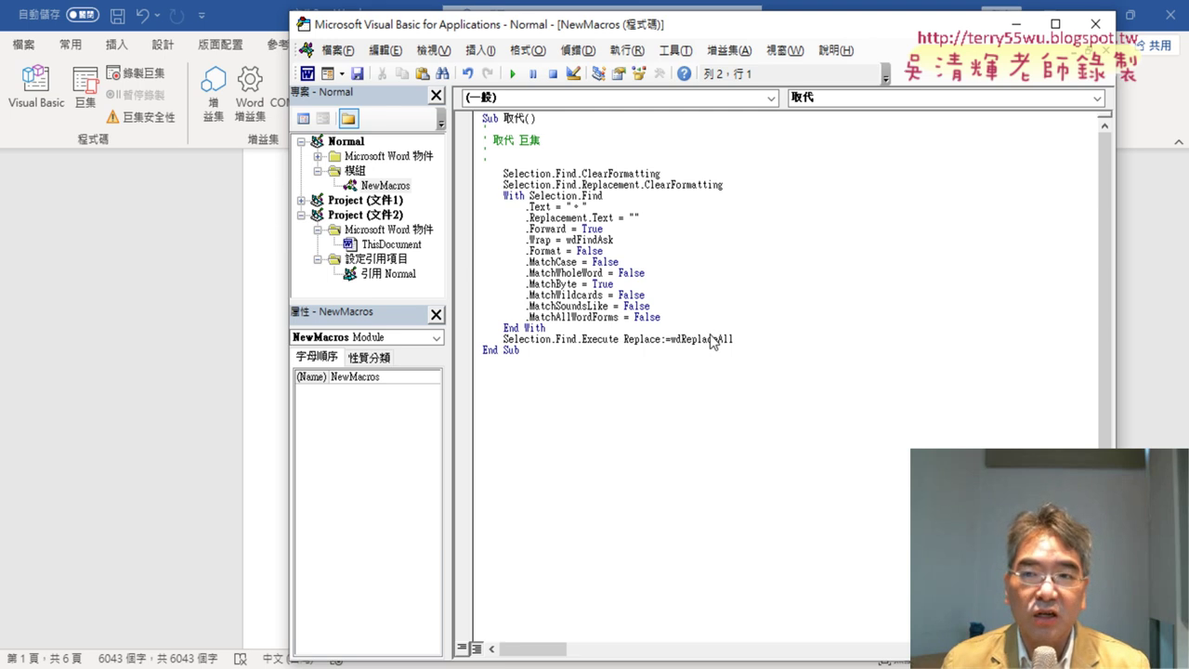
# Set the code font size to 14 and select the NewMacros module.
pyautogui.click(675, 50)
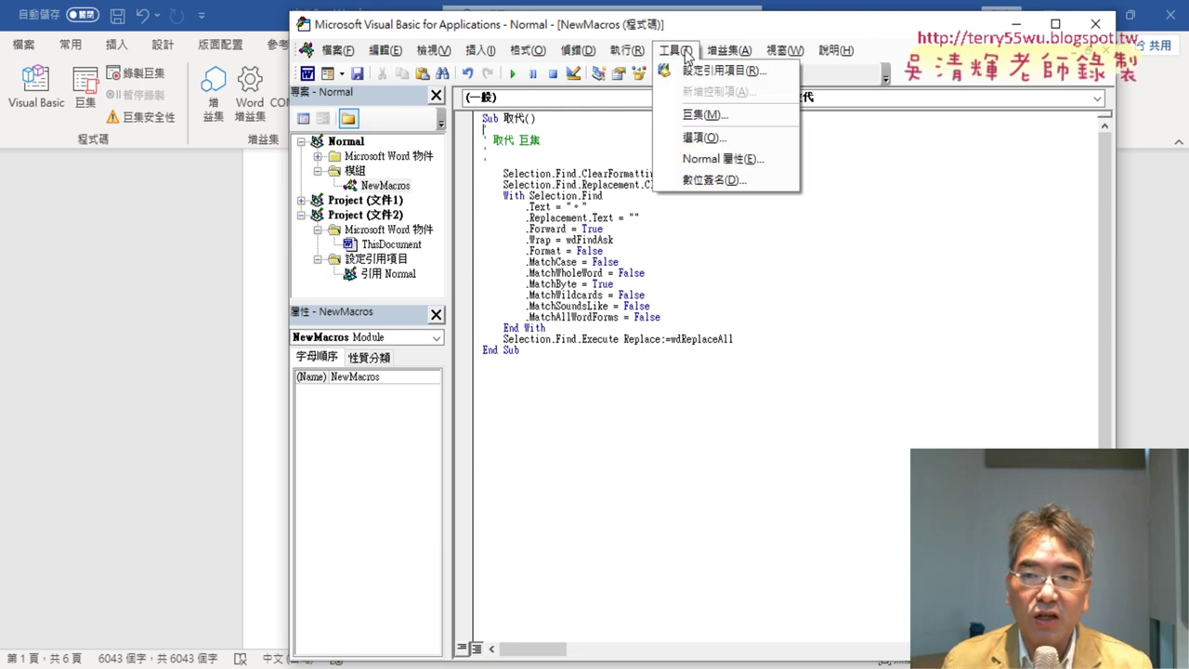
pyautogui.click(706, 140)
pyautogui.click(490, 163)
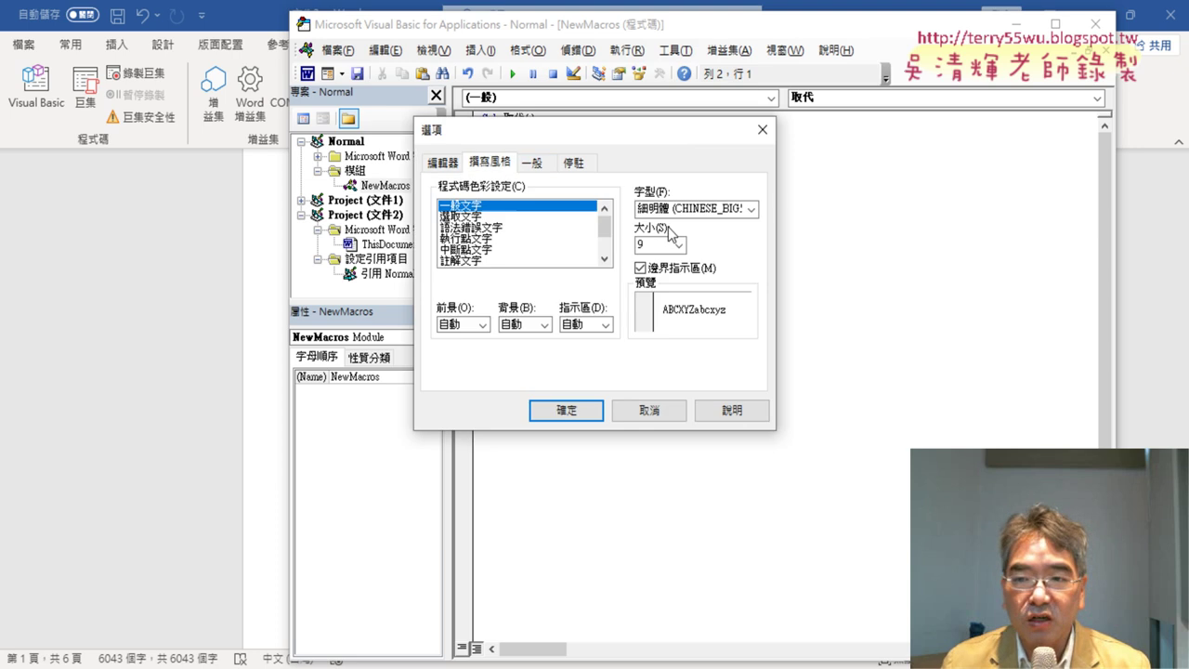
pyautogui.click(678, 245)
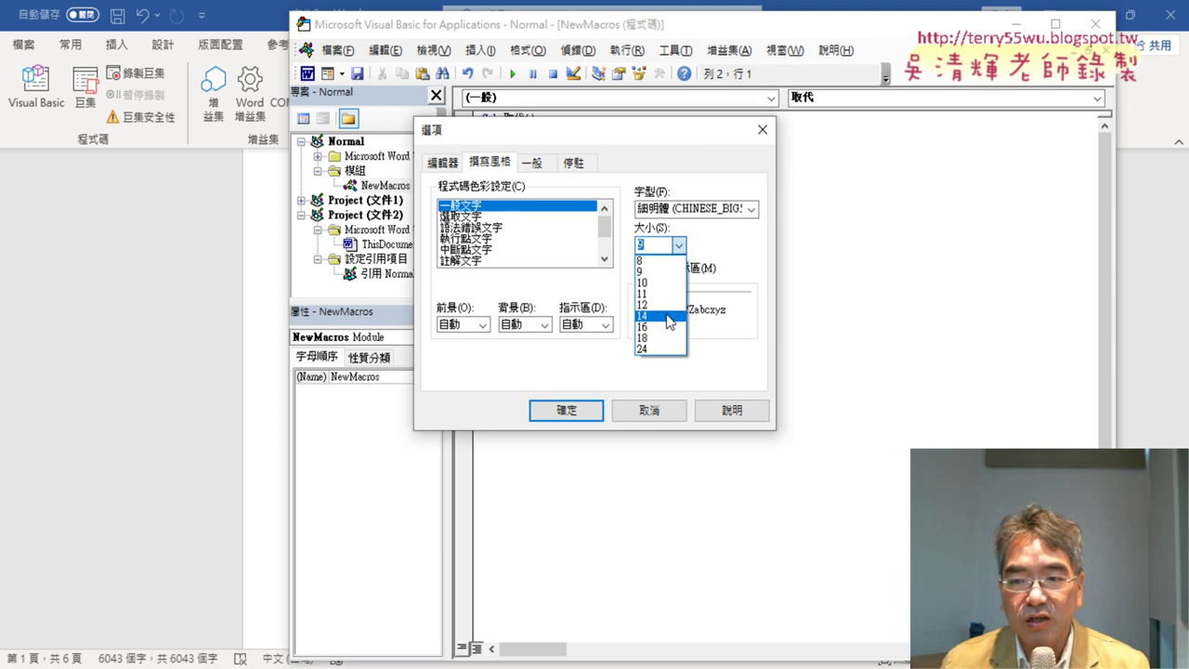
pyautogui.click(669, 317)
pyautogui.click(581, 407)
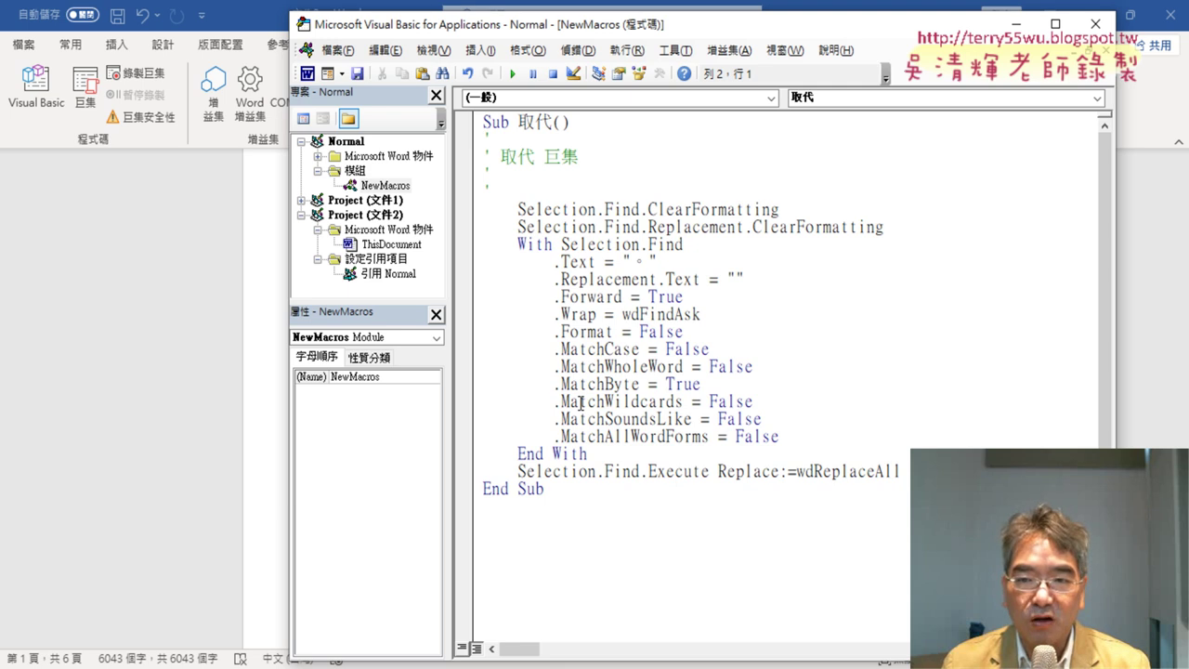
pyautogui.click(394, 187)
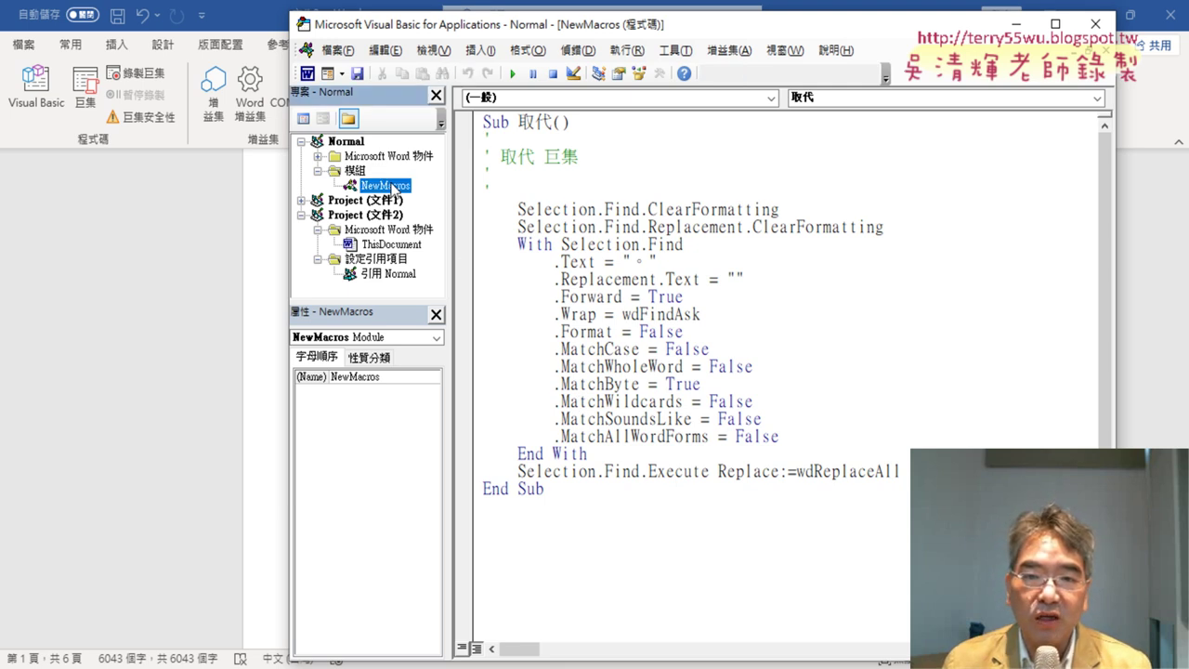
# Delete the comment lines and the two Selection.Find ClearFormatting statements.
pyautogui.moveTo(484, 184); pyautogui.dragTo(484, 149)
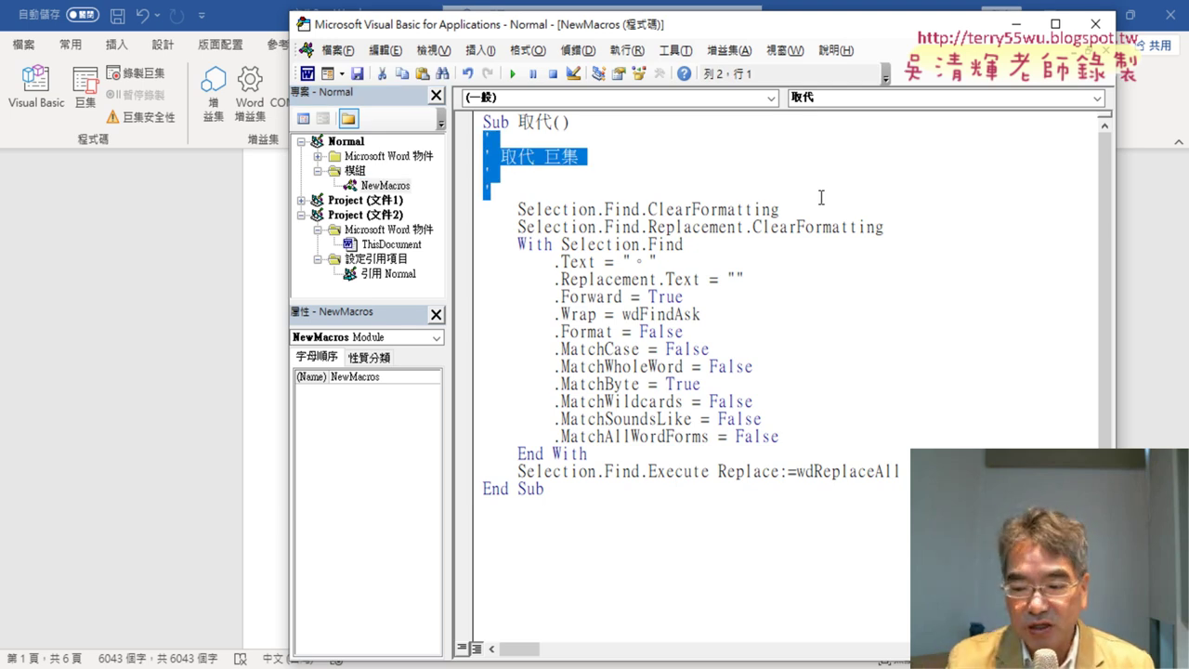
pyautogui.press('Delete')
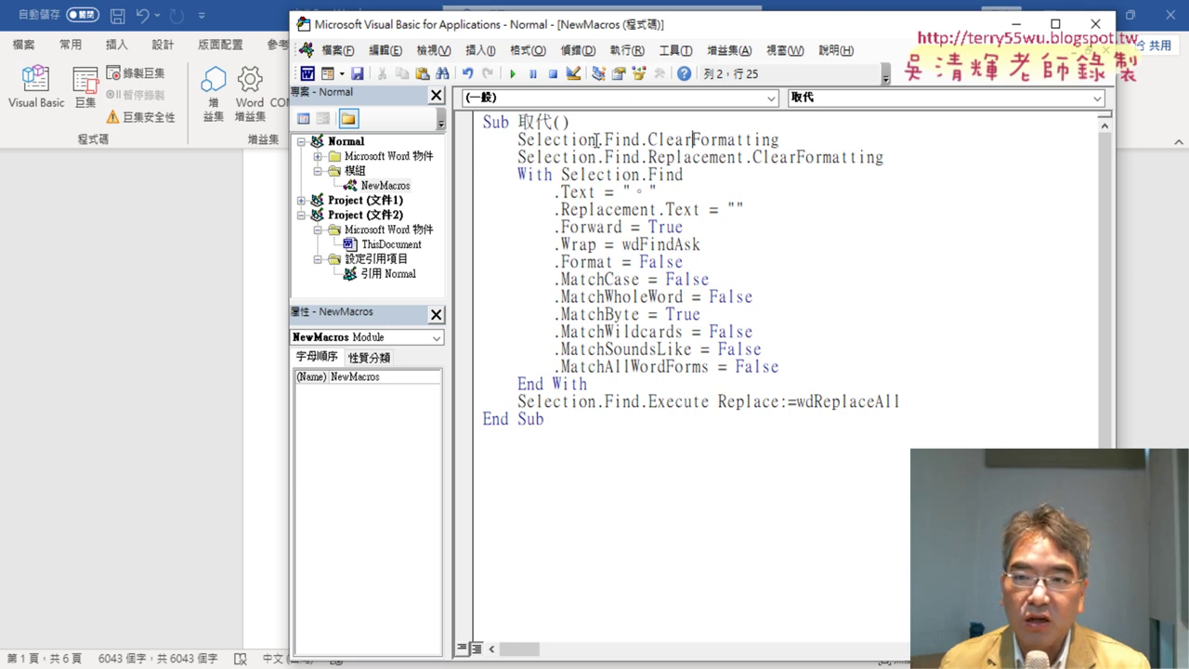
pyautogui.moveTo(606, 140); pyautogui.dragTo(787, 142)
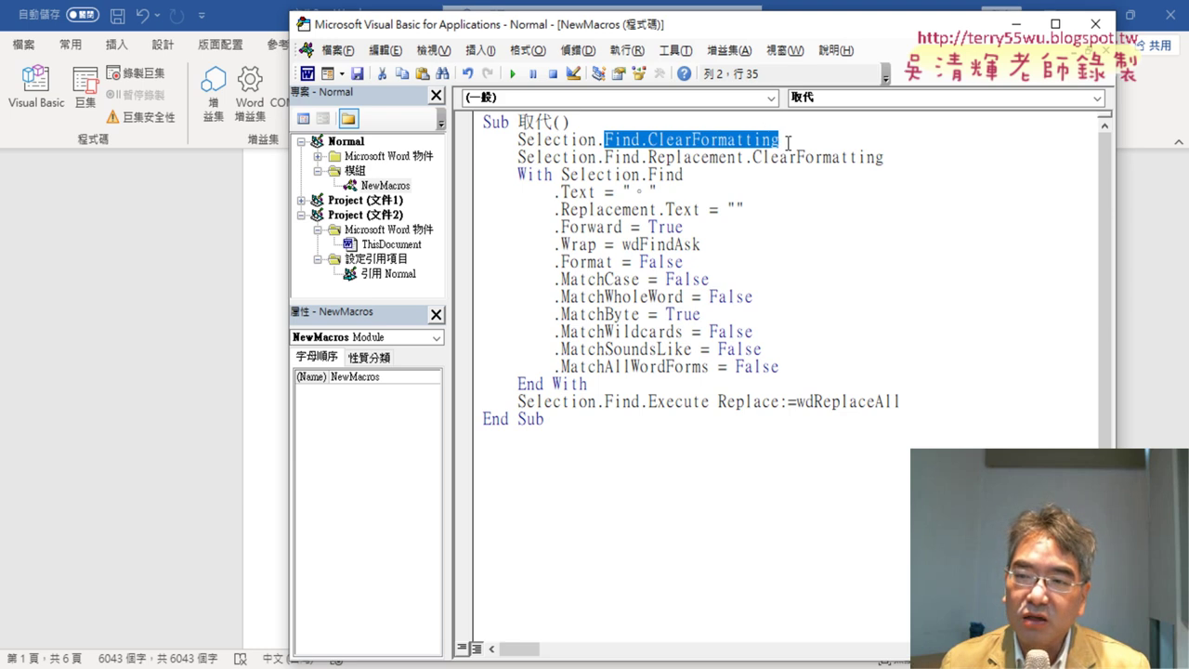
pyautogui.moveTo(888, 158); pyautogui.dragTo(487, 140)
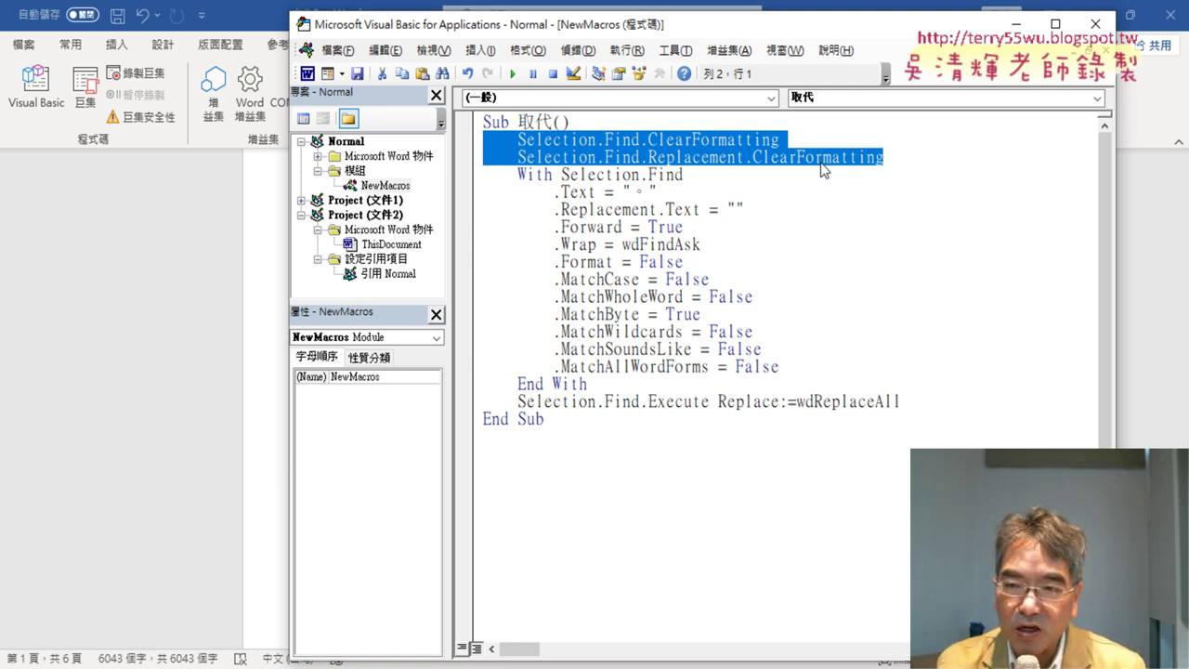
pyautogui.press('Delete')
pyautogui.press('Delete')
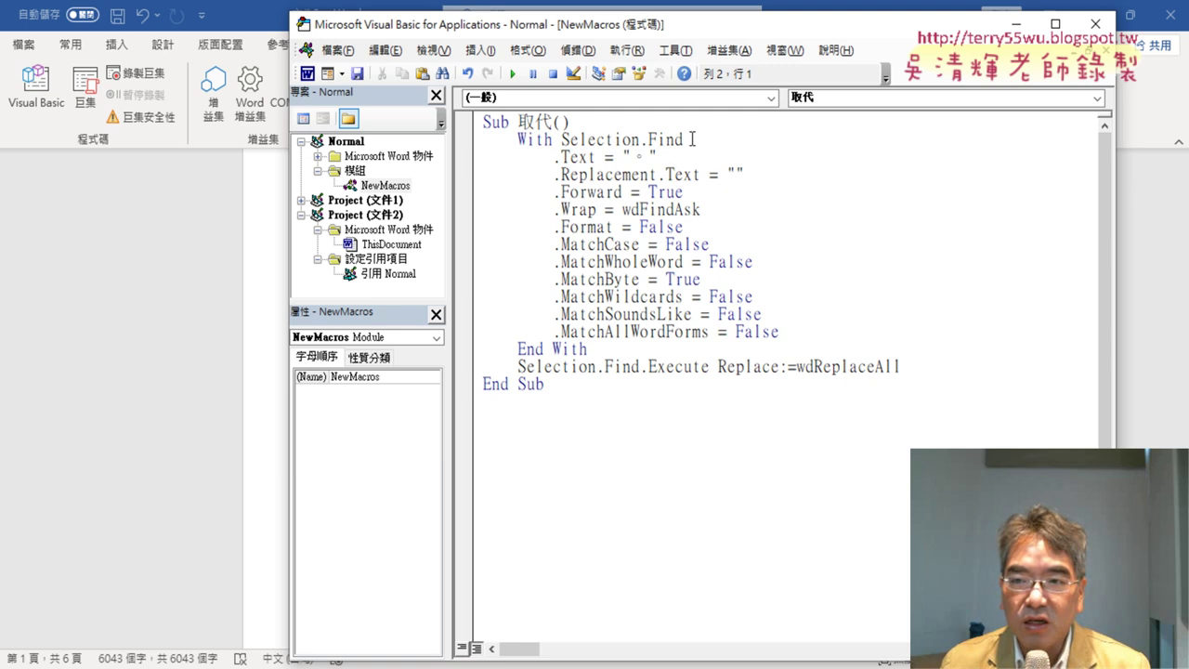
# Review the With block and select the .Forward through .MatchAllWordForms option lines.
pyautogui.moveTo(692, 139)
pyautogui.mouseDown()
pyautogui.moveTo(643, 141)
pyautogui.moveTo(625, 157)
pyautogui.mouseUp()
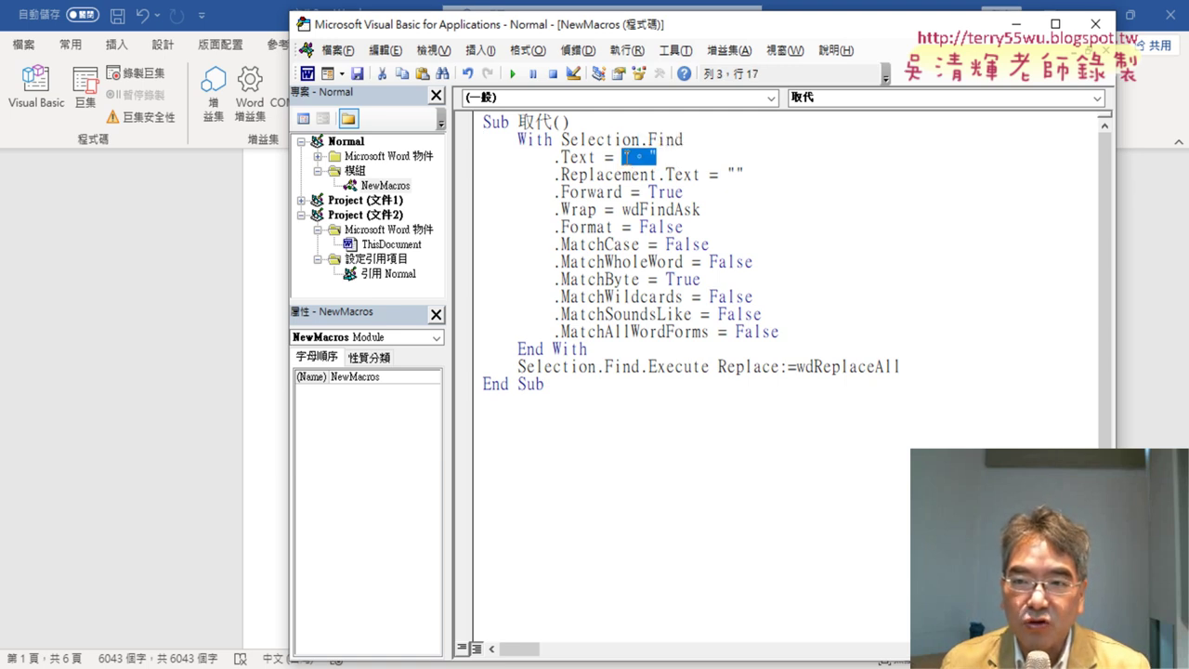
pyautogui.moveTo(749, 174); pyautogui.dragTo(554, 174)
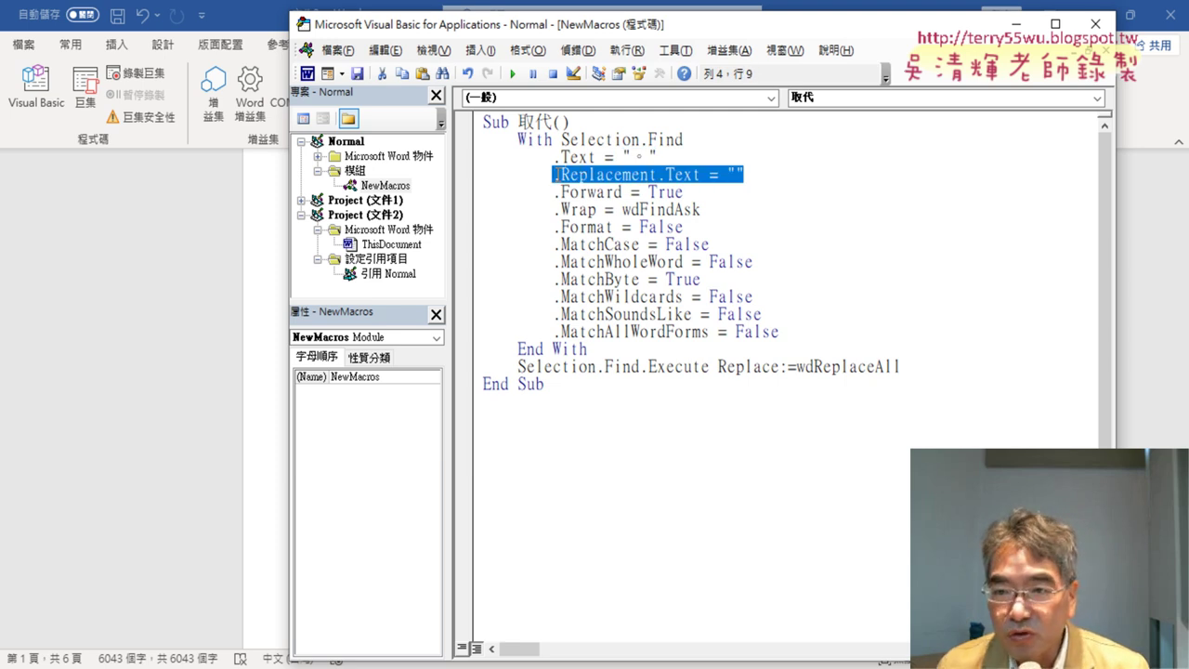
pyautogui.moveTo(555, 175)
pyautogui.mouseDown()
pyautogui.moveTo(570, 175)
pyautogui.moveTo(553, 175)
pyautogui.mouseUp()
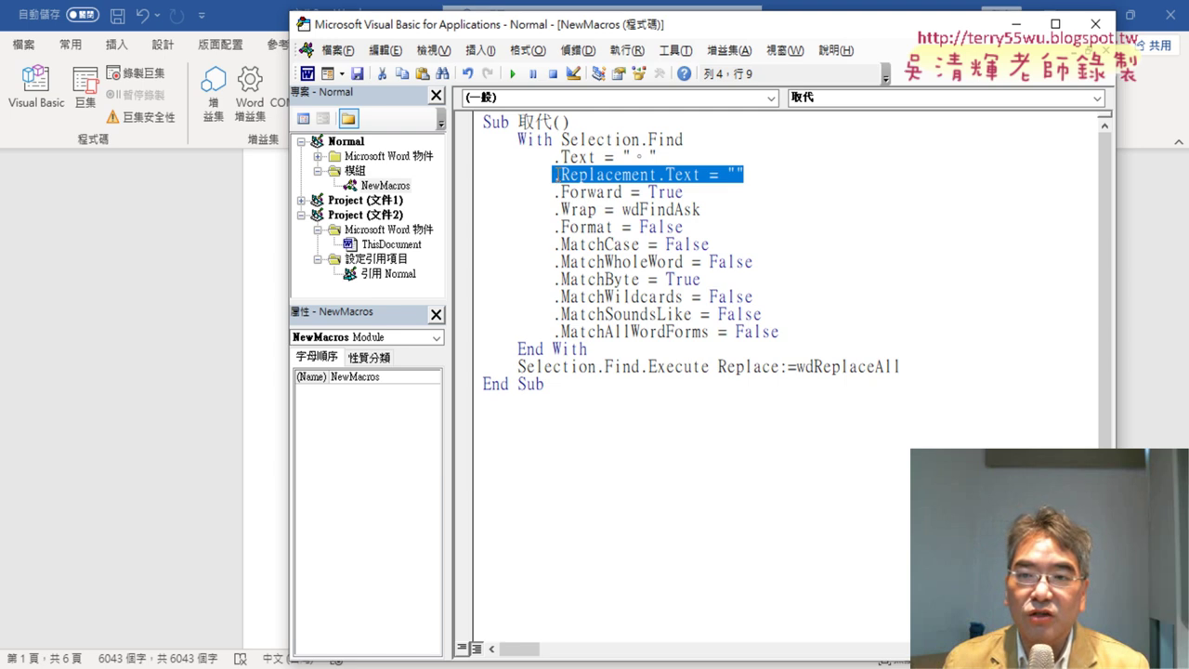
pyautogui.moveTo(744, 174); pyautogui.dragTo(726, 177)
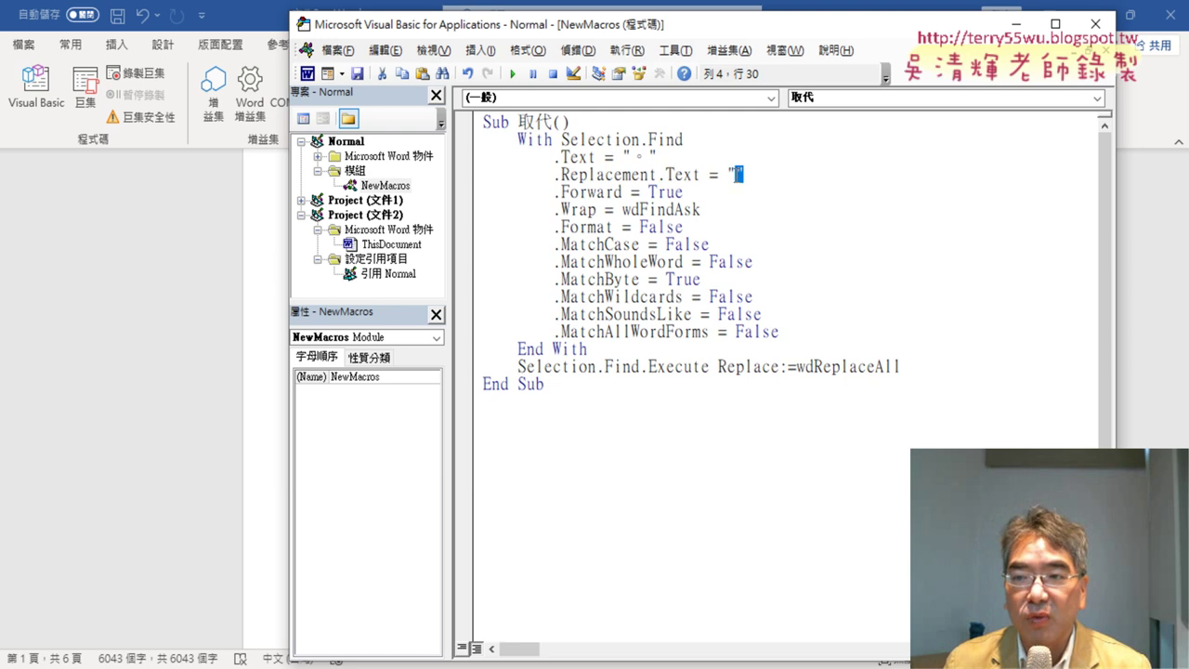
pyautogui.click(656, 193)
pyautogui.moveTo(780, 332)
pyautogui.mouseDown()
pyautogui.moveTo(488, 214)
pyautogui.moveTo(480, 193)
pyautogui.mouseUp()
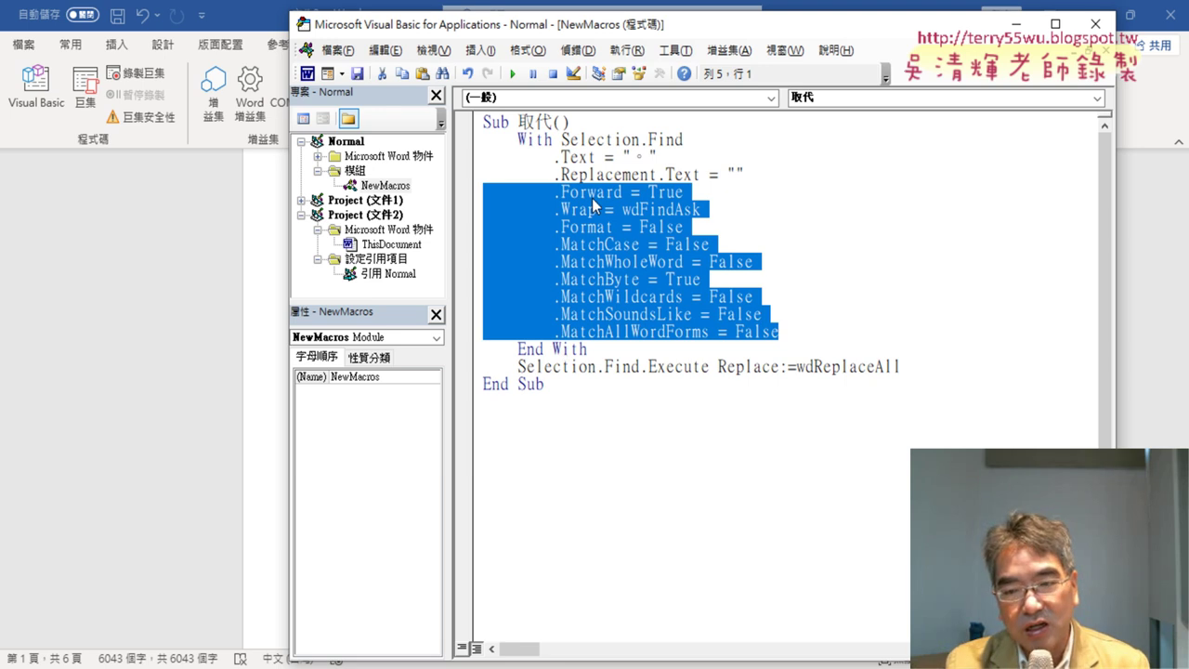
# Delete the .Forward through .MatchAllWordForms lines and the blank line left behind.
pyautogui.press('Delete')
pyautogui.press('BackSpace')
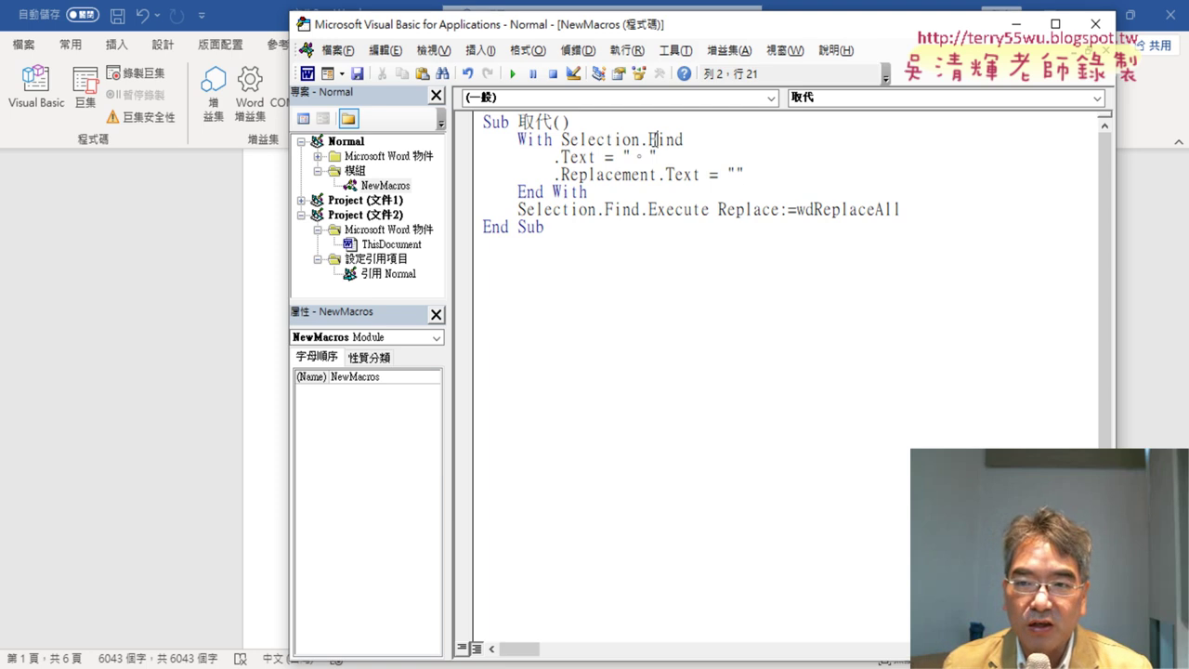
pyautogui.moveTo(692, 141); pyautogui.dragTo(648, 139)
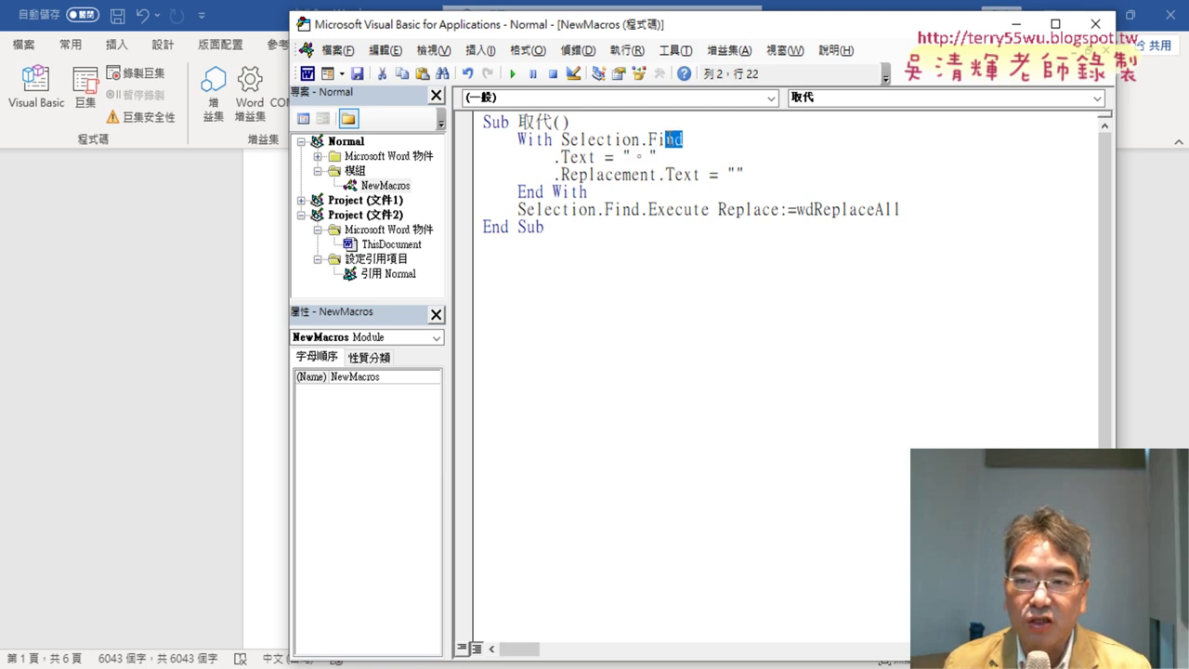
pyautogui.click(635, 155)
pyautogui.click(677, 173)
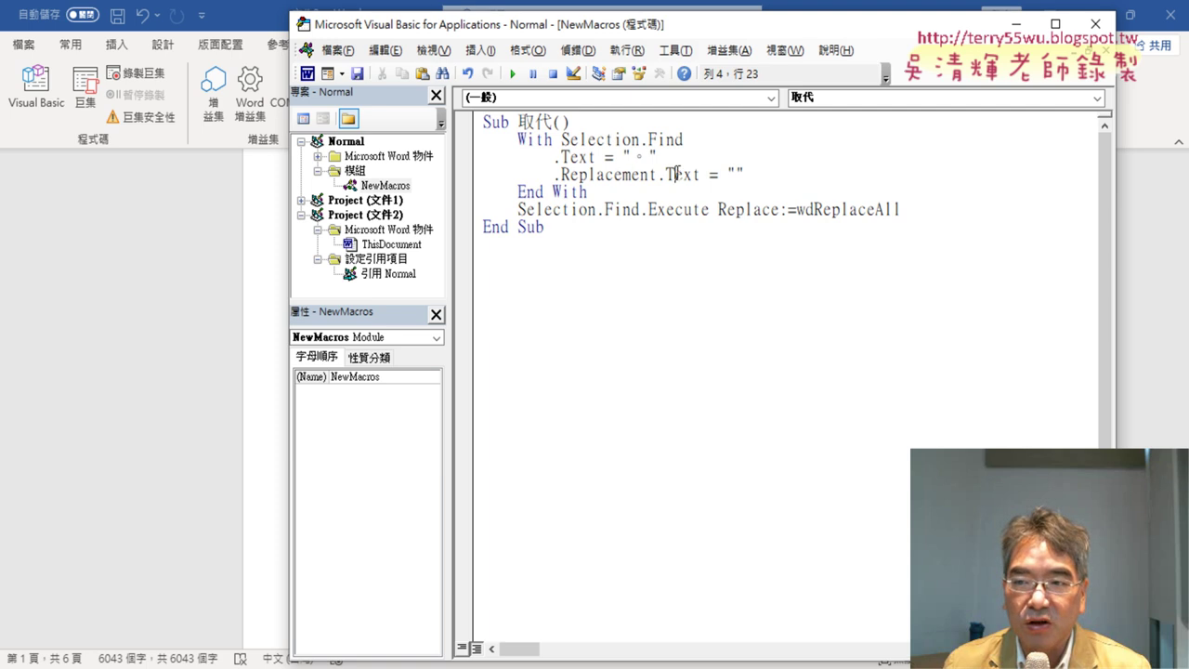
pyautogui.moveTo(967, 211); pyautogui.dragTo(483, 139)
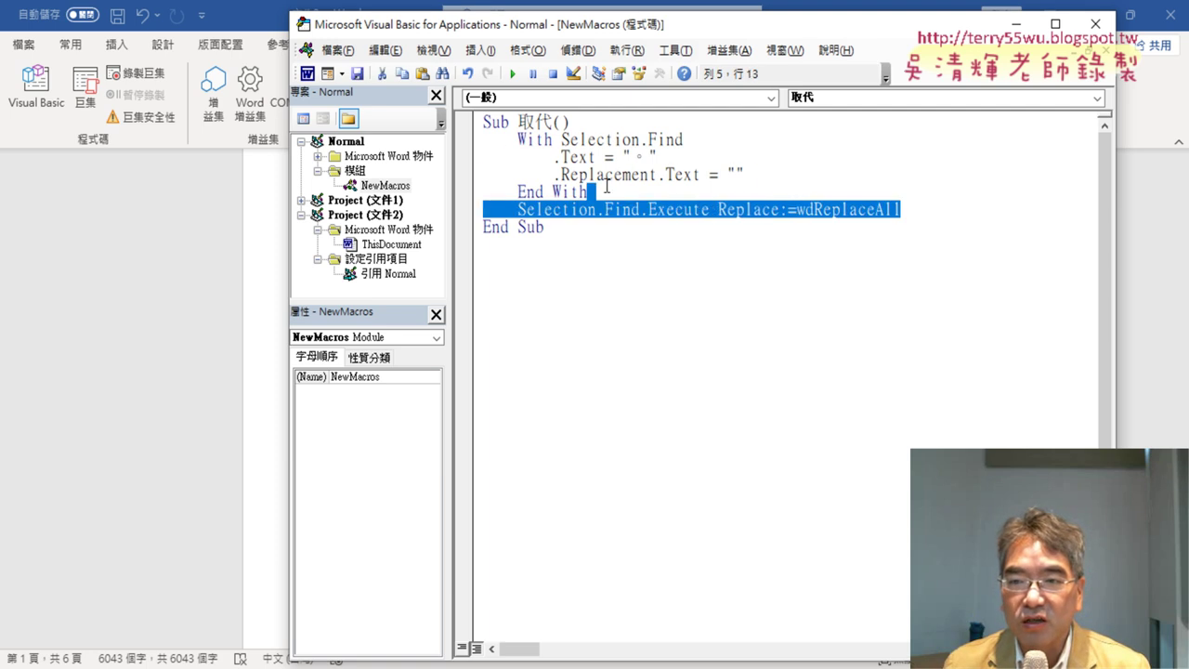
pyautogui.click(628, 192)
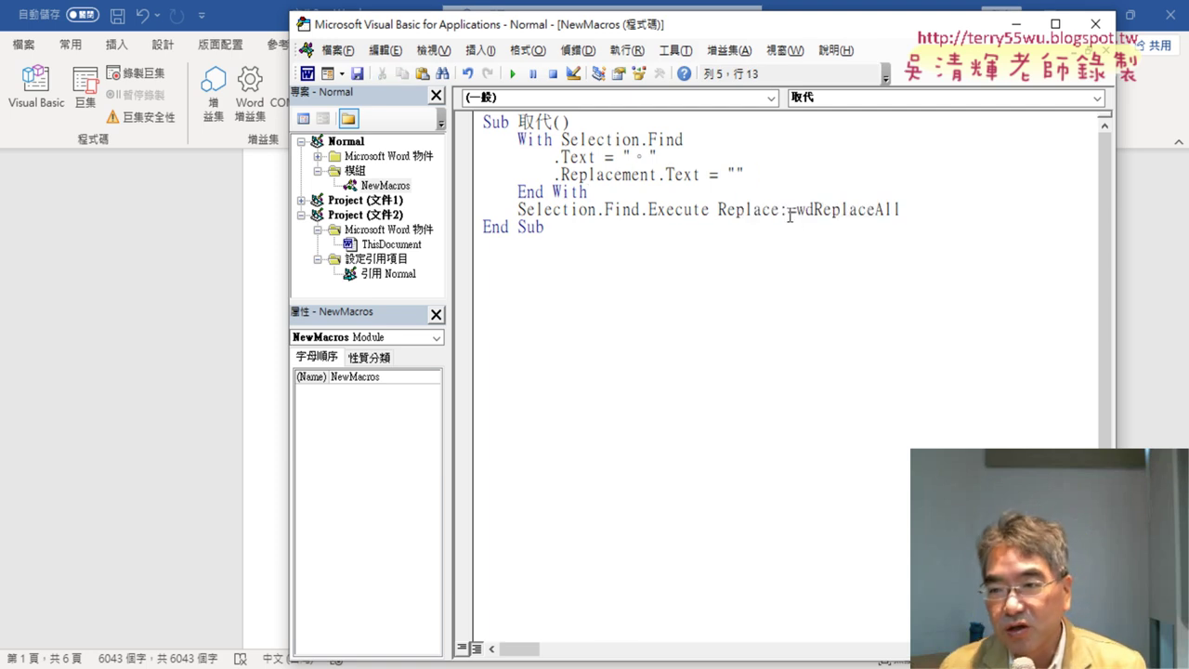
pyautogui.moveTo(720, 210); pyautogui.dragTo(900, 214)
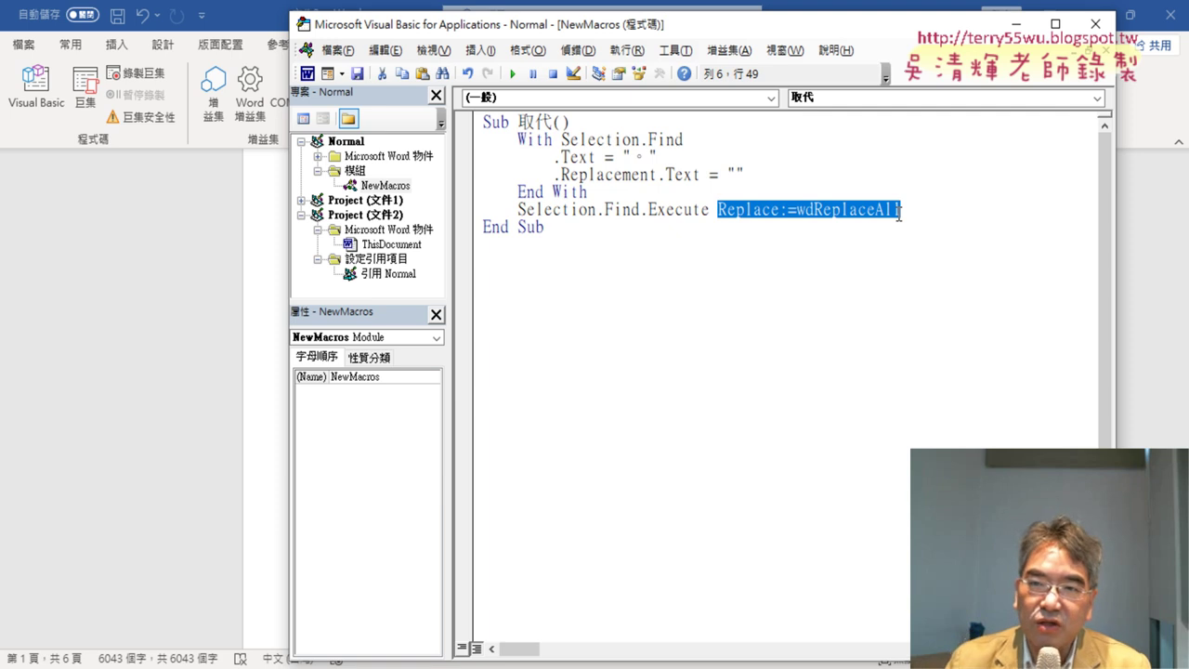
# Check the Word document beside the code window, then bring the macro code back.
pyautogui.moveTo(720, 28); pyautogui.dragTo(964, 48)
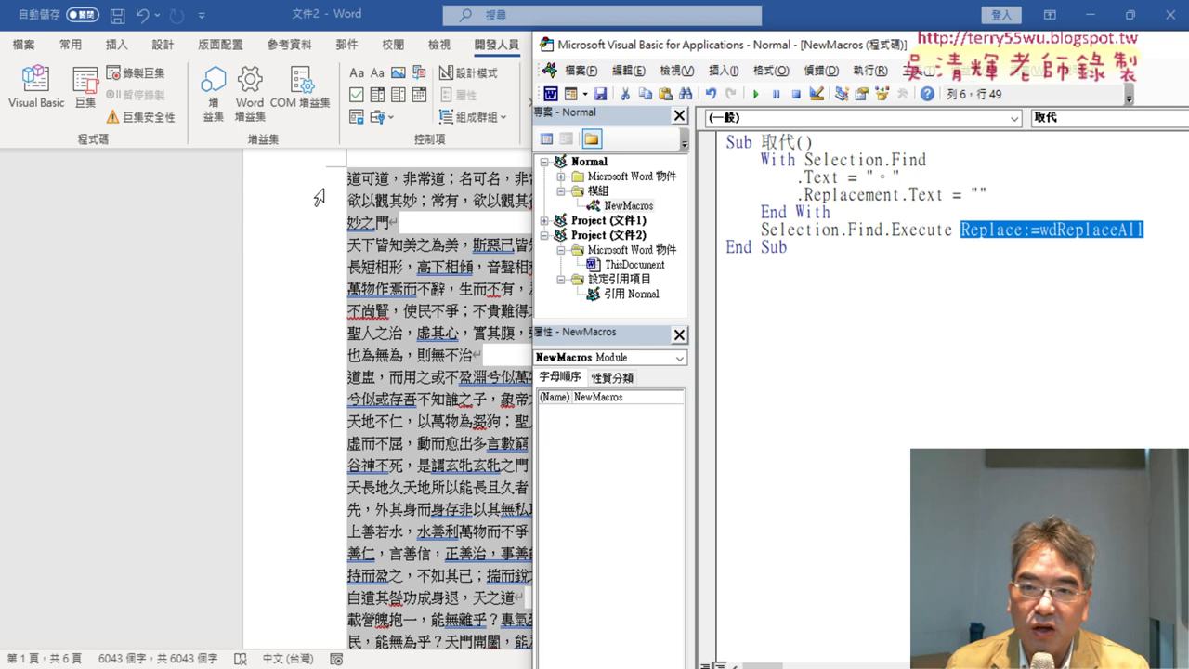
pyautogui.click(402, 179)
pyautogui.hotkey('ctrl', 'z')
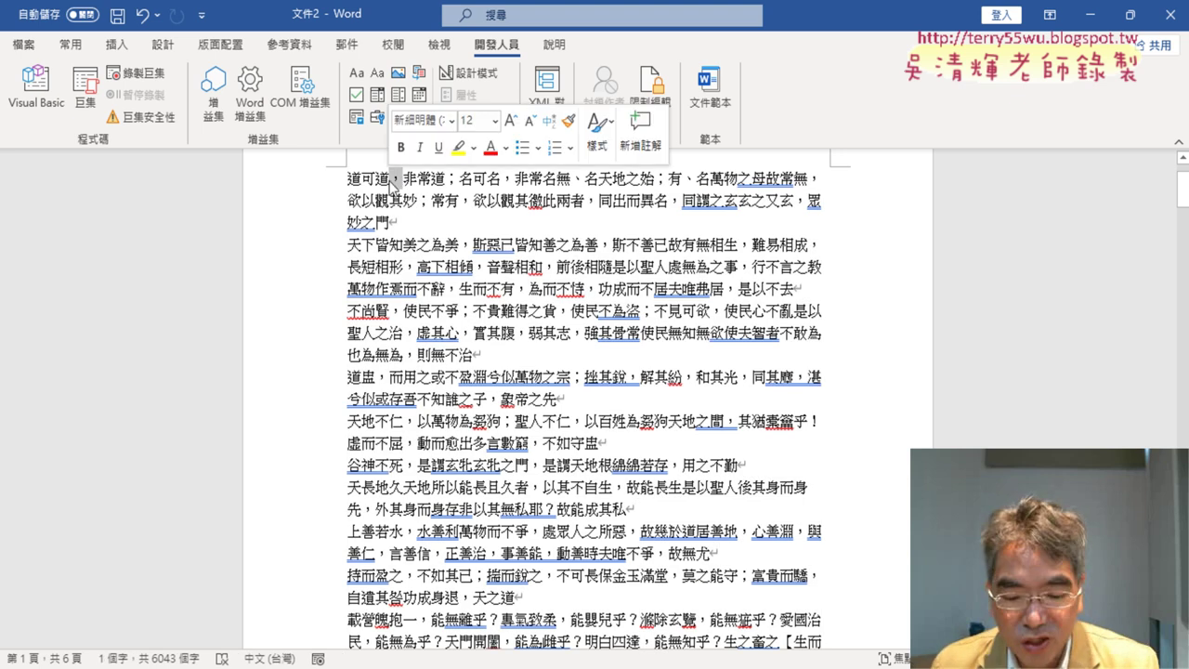
pyautogui.click(35, 88)
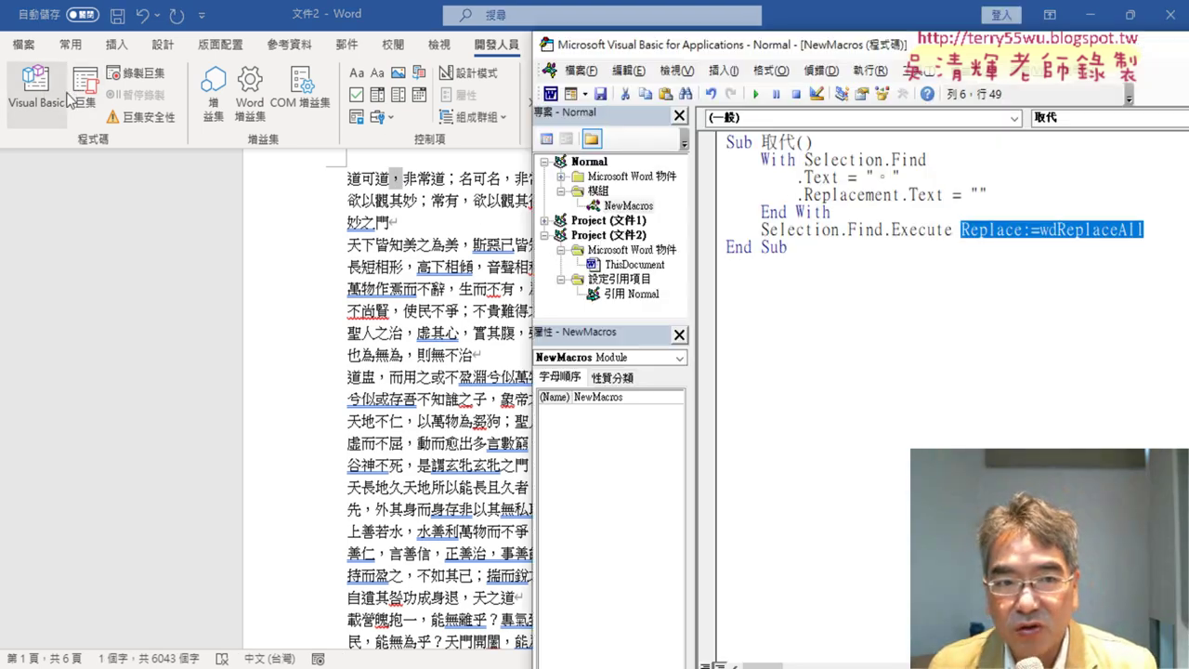
# Change the macro's search text from 。 to ， and run it, removing 628 commas.
pyautogui.click(886, 177)
pyautogui.write('。')
pyautogui.moveTo(890, 177); pyautogui.dragTo(879, 177)
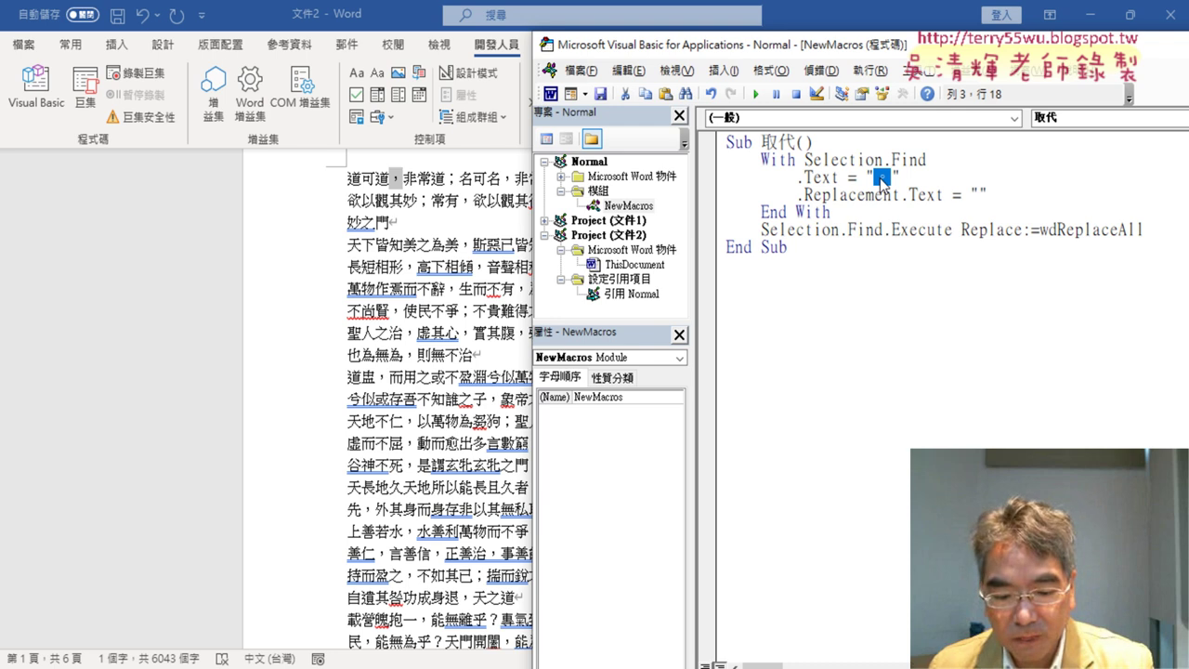
pyautogui.write('，')
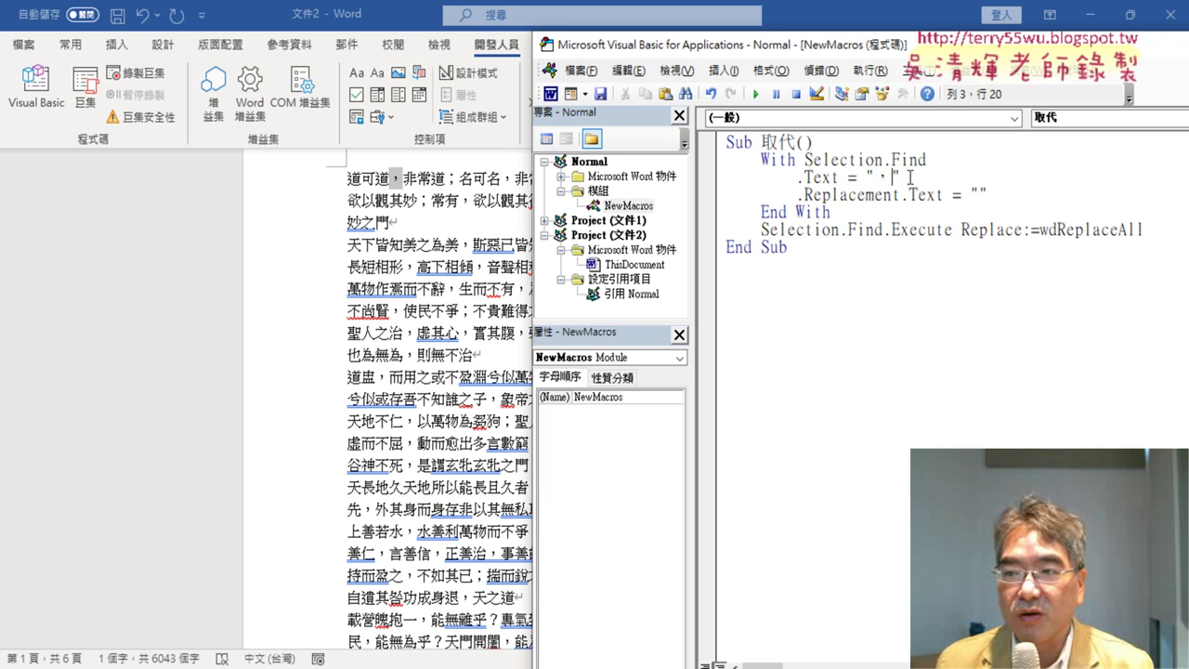
pyautogui.moveTo(900, 176); pyautogui.dragTo(797, 177)
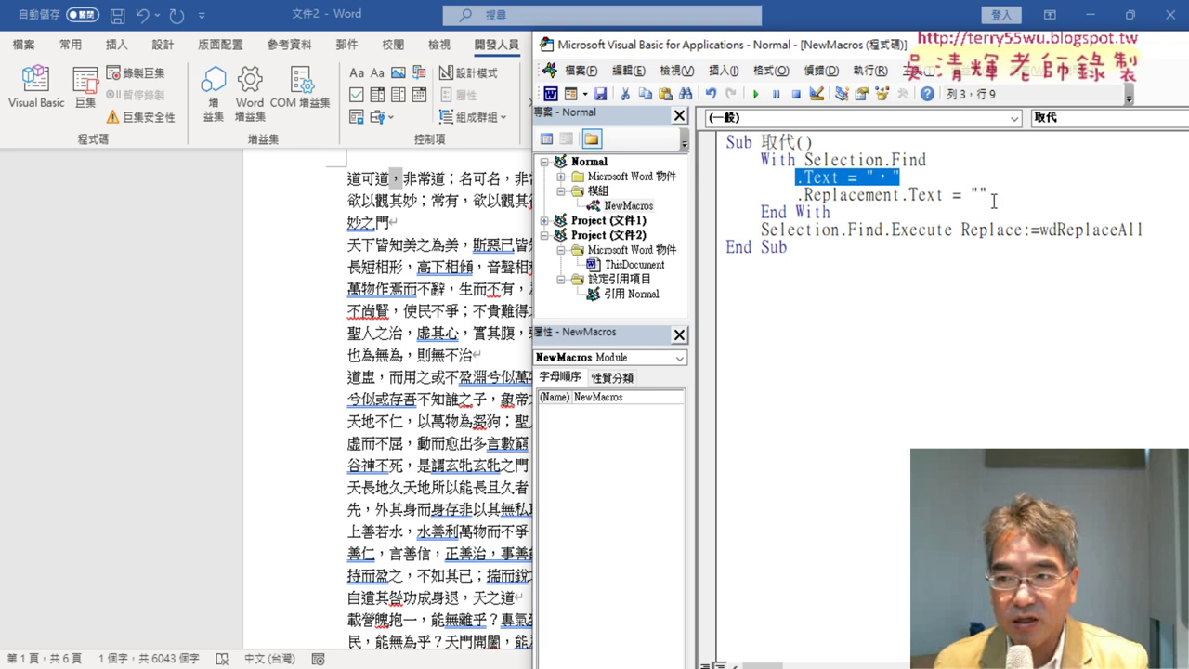
pyautogui.click(889, 179)
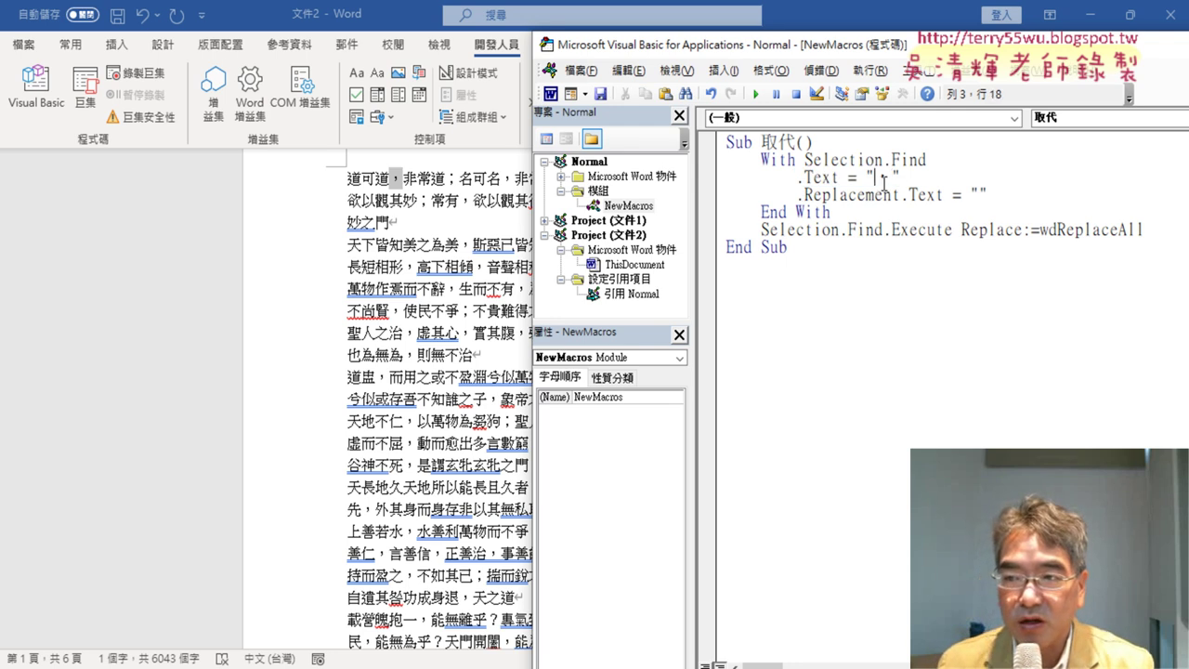
pyautogui.doubleClick(885, 177)
pyautogui.click(812, 212)
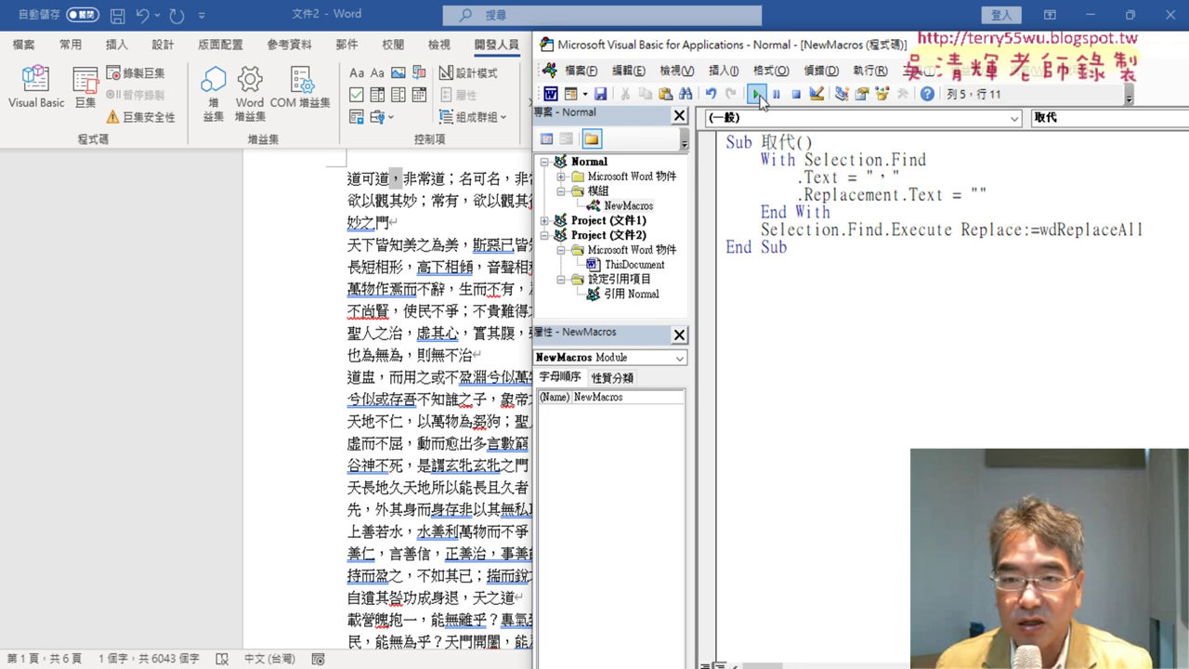
pyautogui.moveTo(790, 45); pyautogui.dragTo(968, 29)
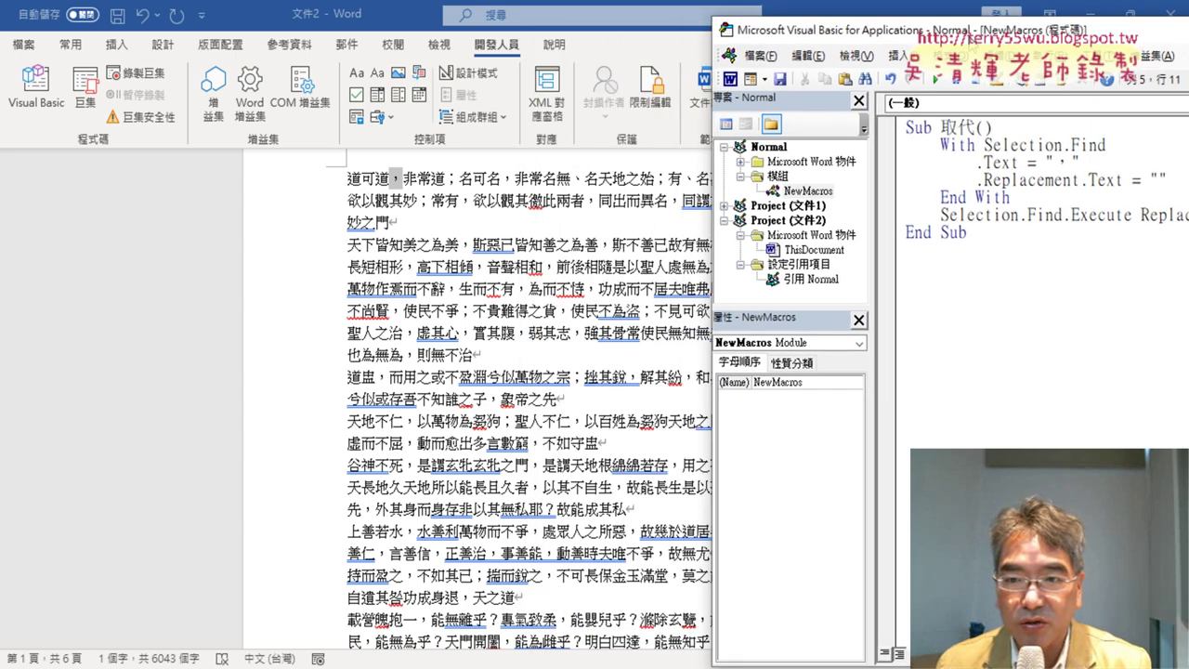
pyautogui.click(940, 81)
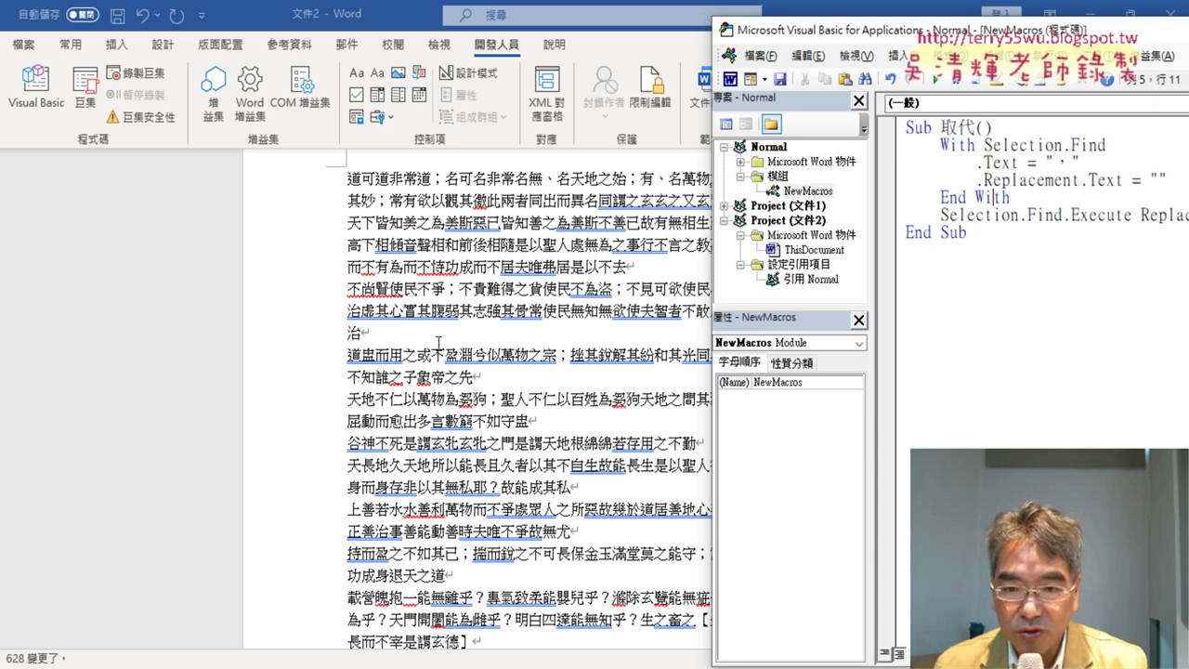
# Set the search text to ^p and run the macro, removing all 82 paragraph marks.
pyautogui.moveTo(878, 30); pyautogui.dragTo(694, 23)
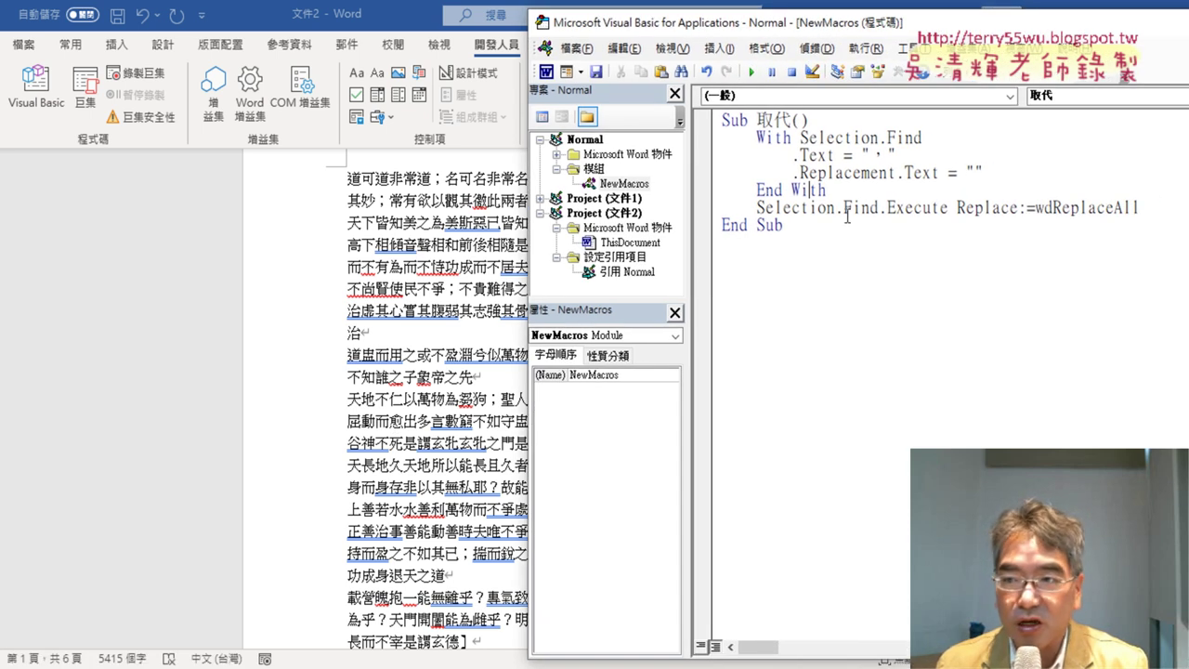
pyautogui.moveTo(876, 156); pyautogui.dragTo(887, 156)
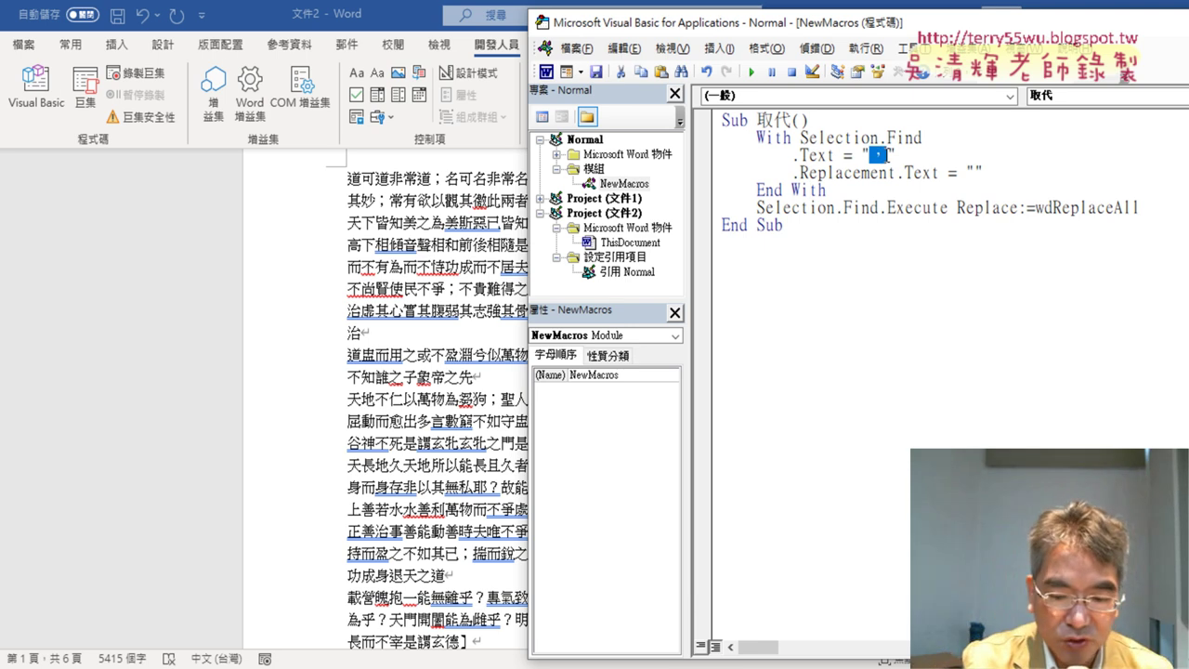
pyautogui.write('^')
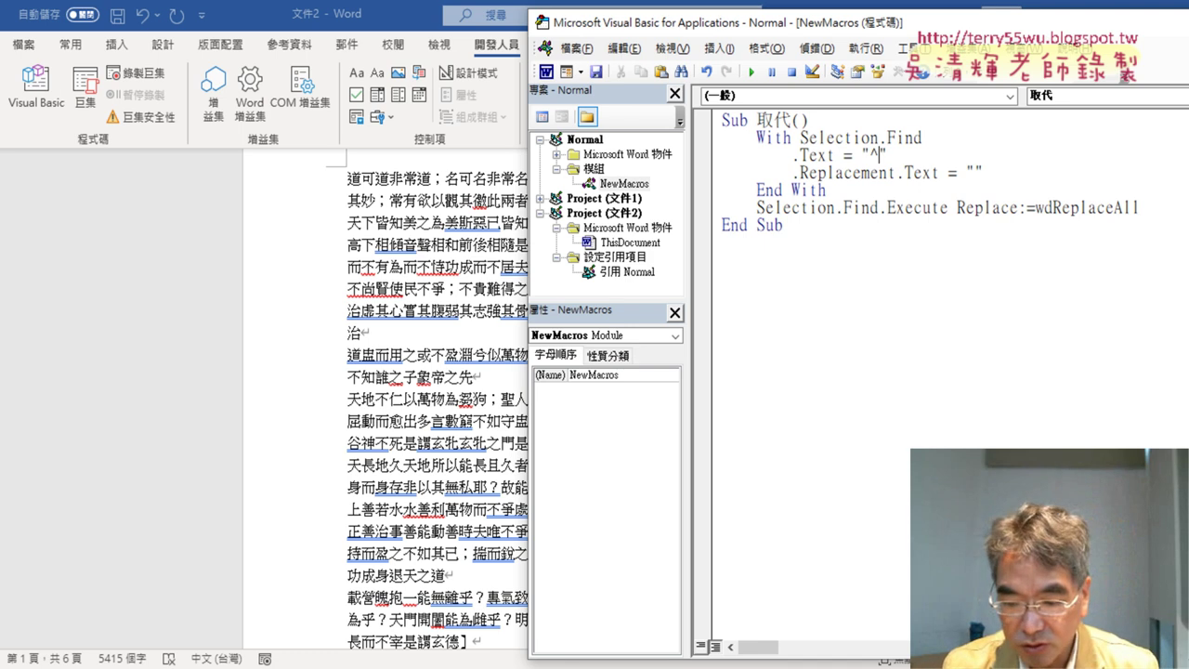
pyautogui.write('p')
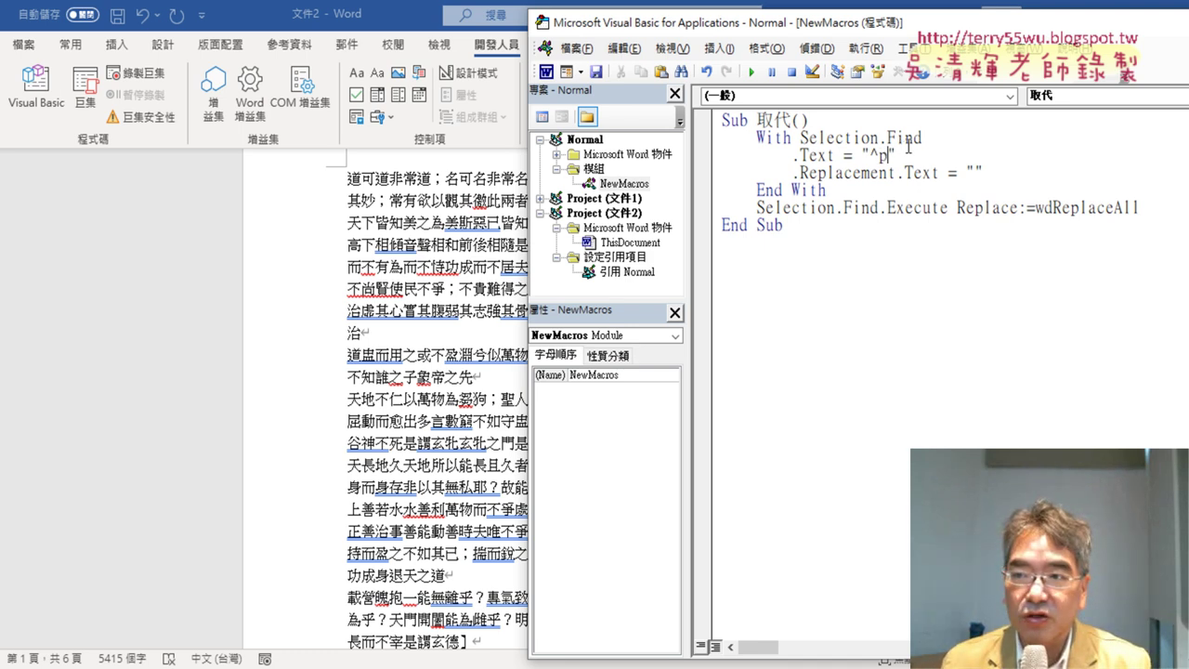
pyautogui.moveTo(889, 155); pyautogui.dragTo(876, 159)
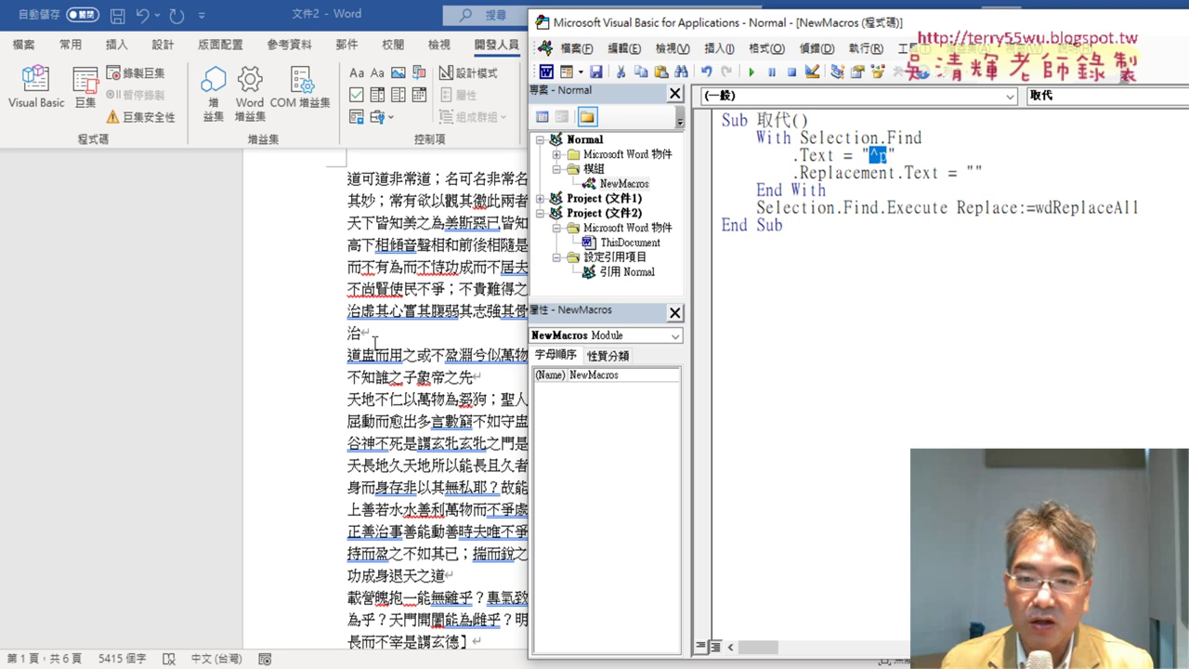
pyautogui.click(752, 72)
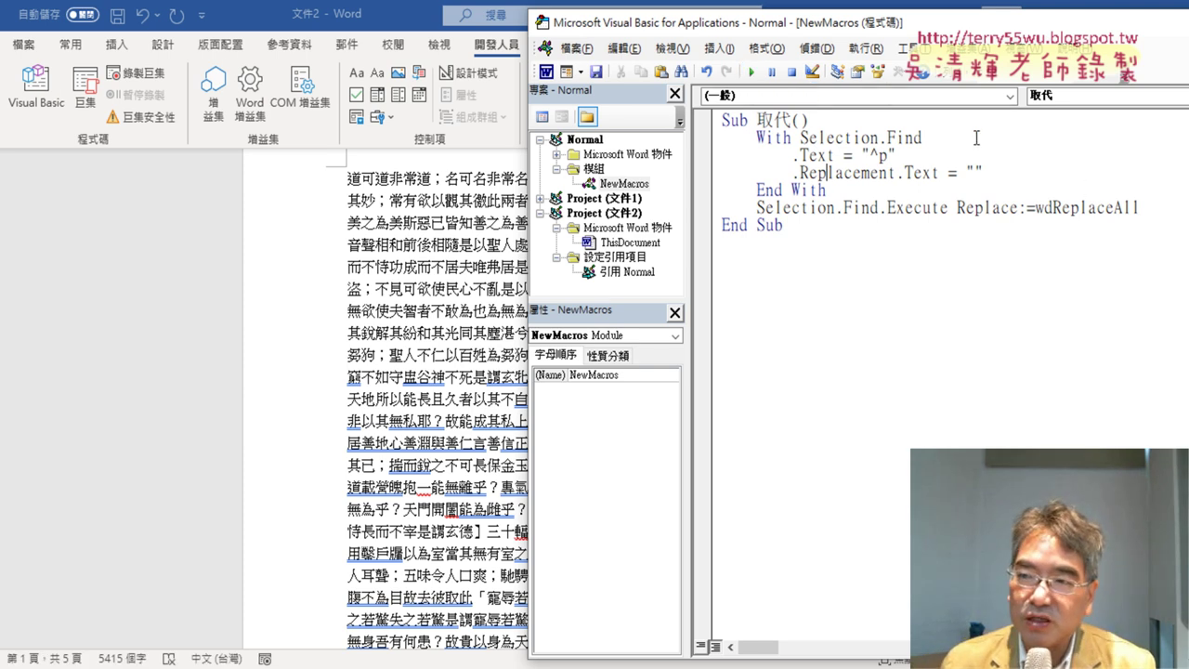
pyautogui.moveTo(1162, 207); pyautogui.dragTo(723, 140)
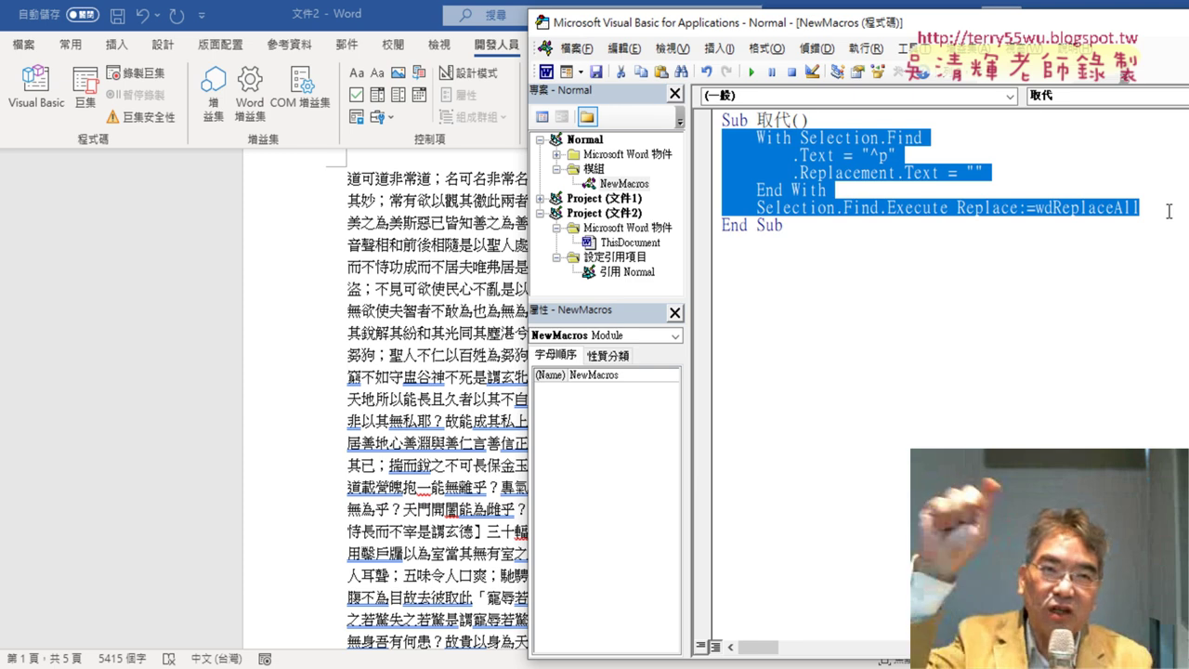
# Duplicate the Find/Replace block and change the search text from ^p to ；.
pyautogui.click(993, 158)
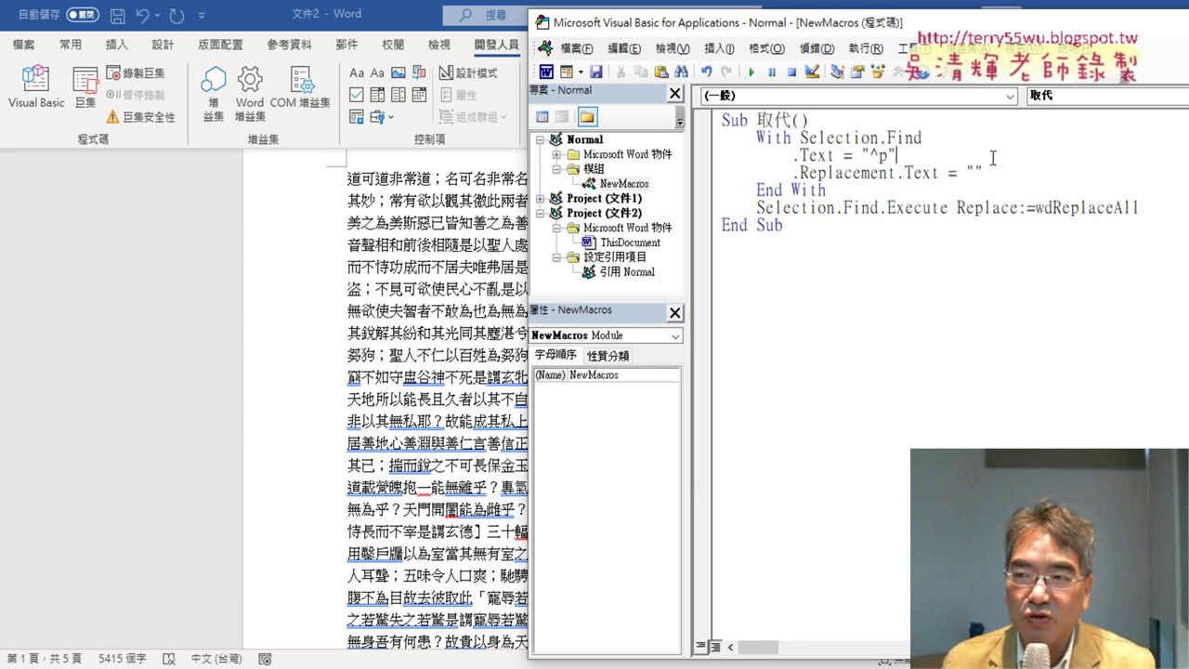
pyautogui.moveTo(889, 154); pyautogui.dragTo(870, 154)
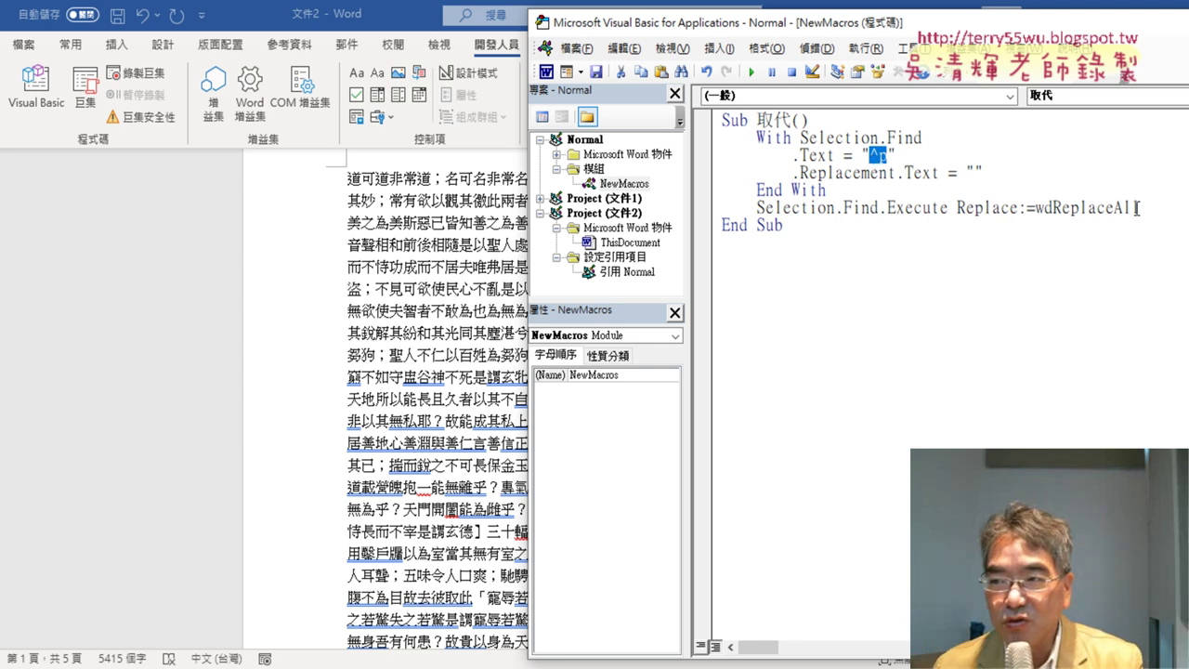
pyautogui.moveTo(1139, 208); pyautogui.dragTo(689, 135)
pyautogui.hotkey('ctrl', 'c')
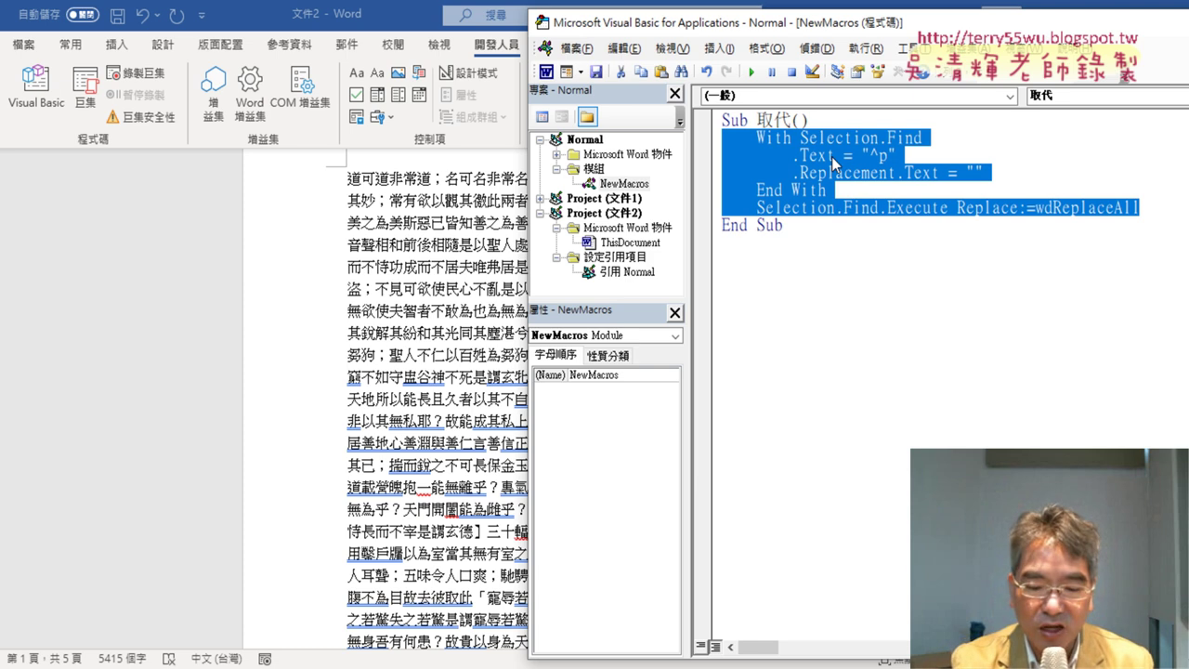
pyautogui.click(1152, 209)
pyautogui.press('Return')
pyautogui.press('Return')
pyautogui.press('BackSpace')
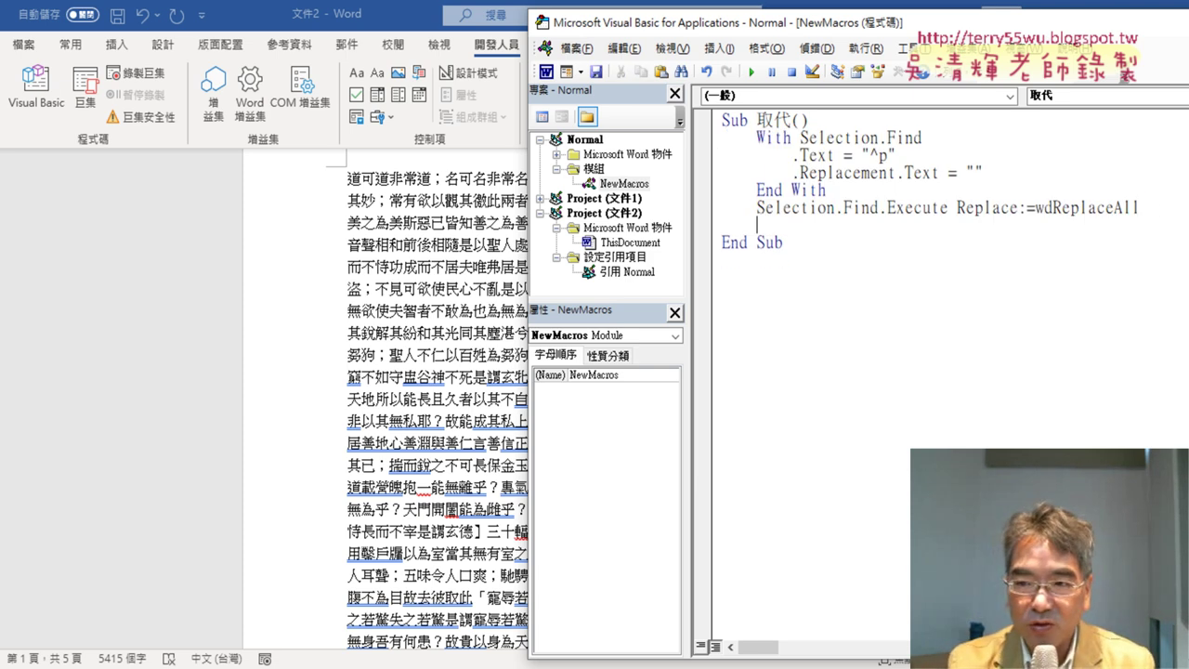
pyautogui.press('Return')
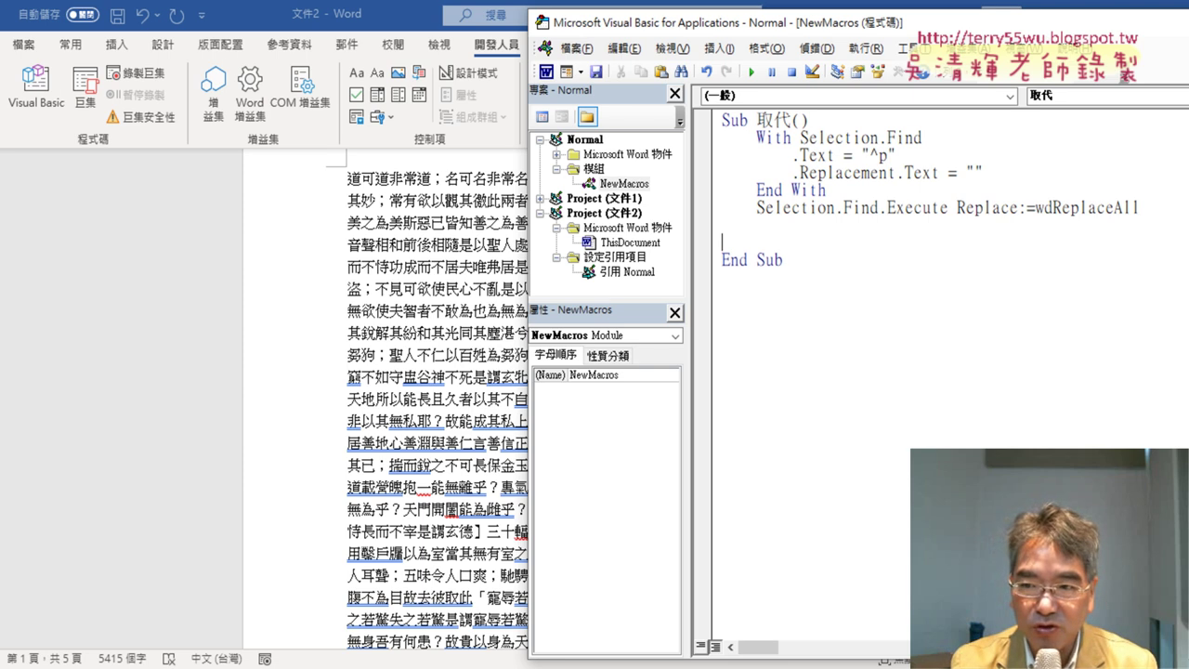
pyautogui.hotkey('ctrl', 'v')
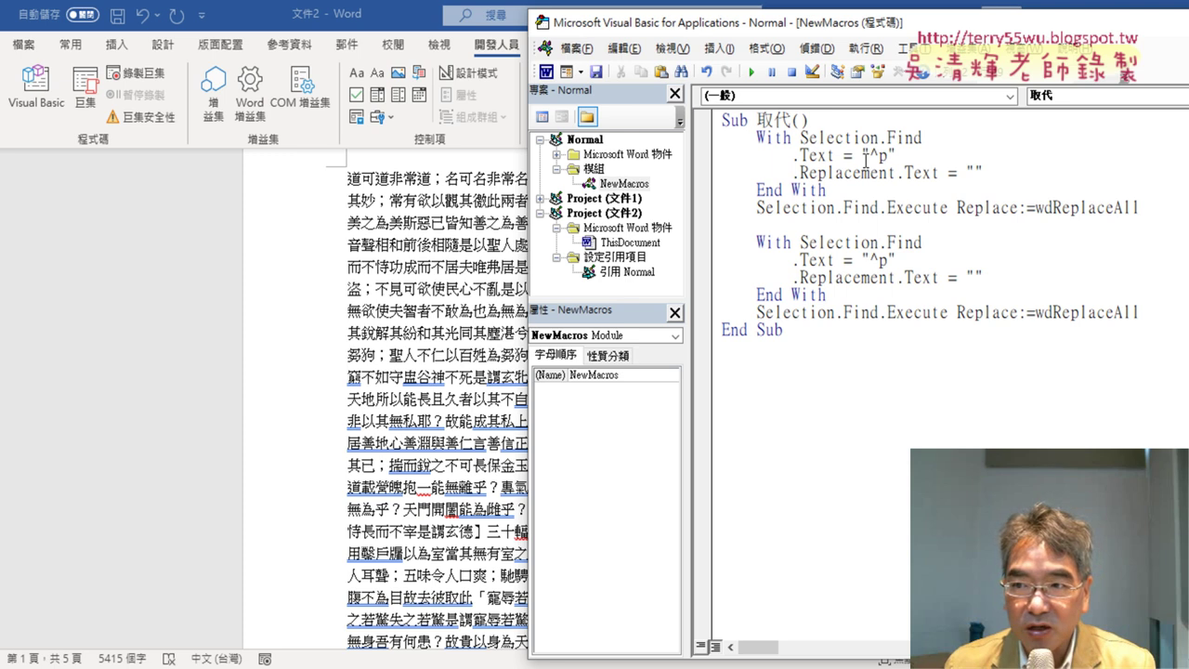
pyautogui.moveTo(868, 155); pyautogui.dragTo(888, 155)
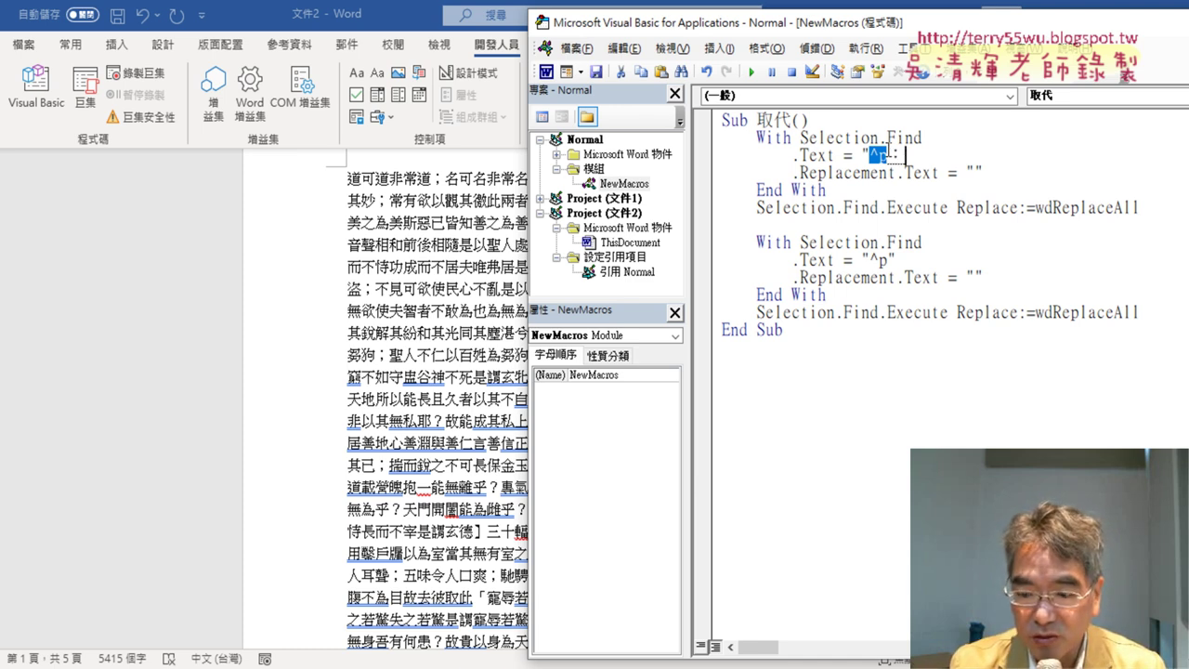
pyautogui.press('Delete')
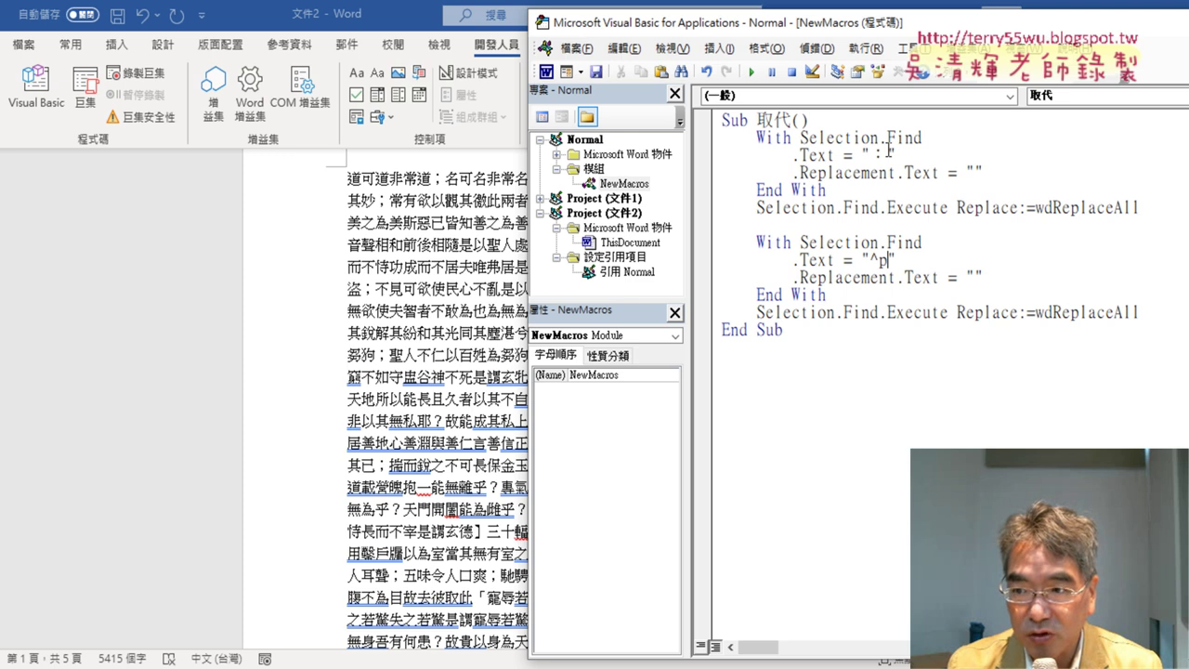
pyautogui.press('BackSpace')
pyautogui.write('：')
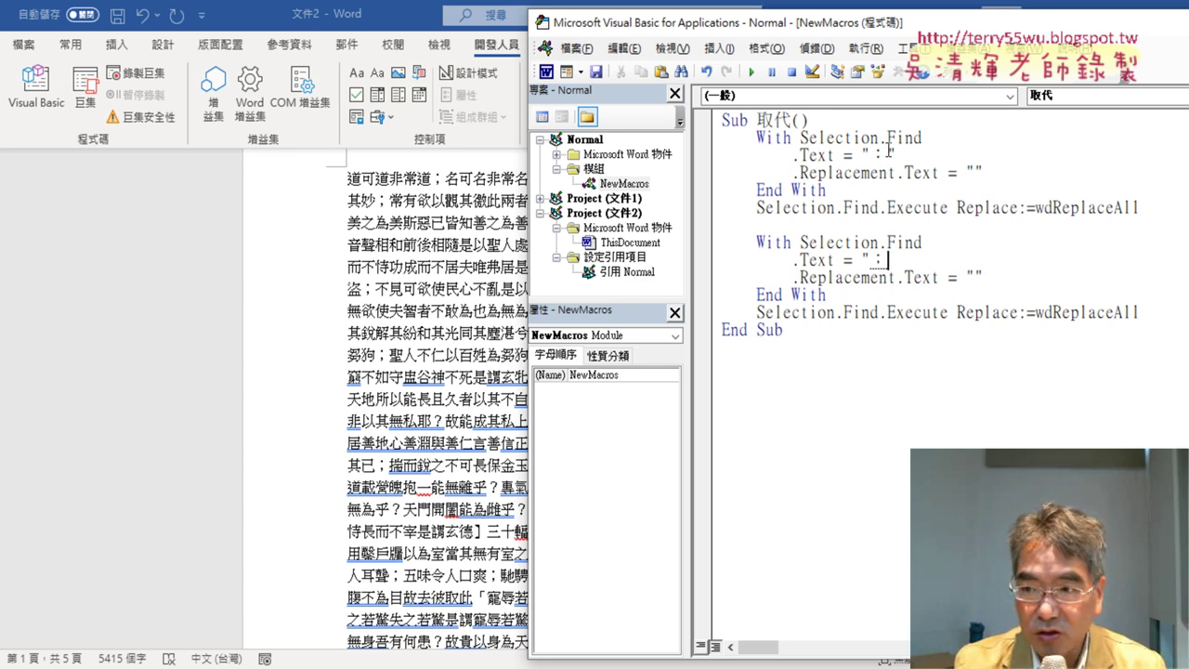
pyautogui.write('；')
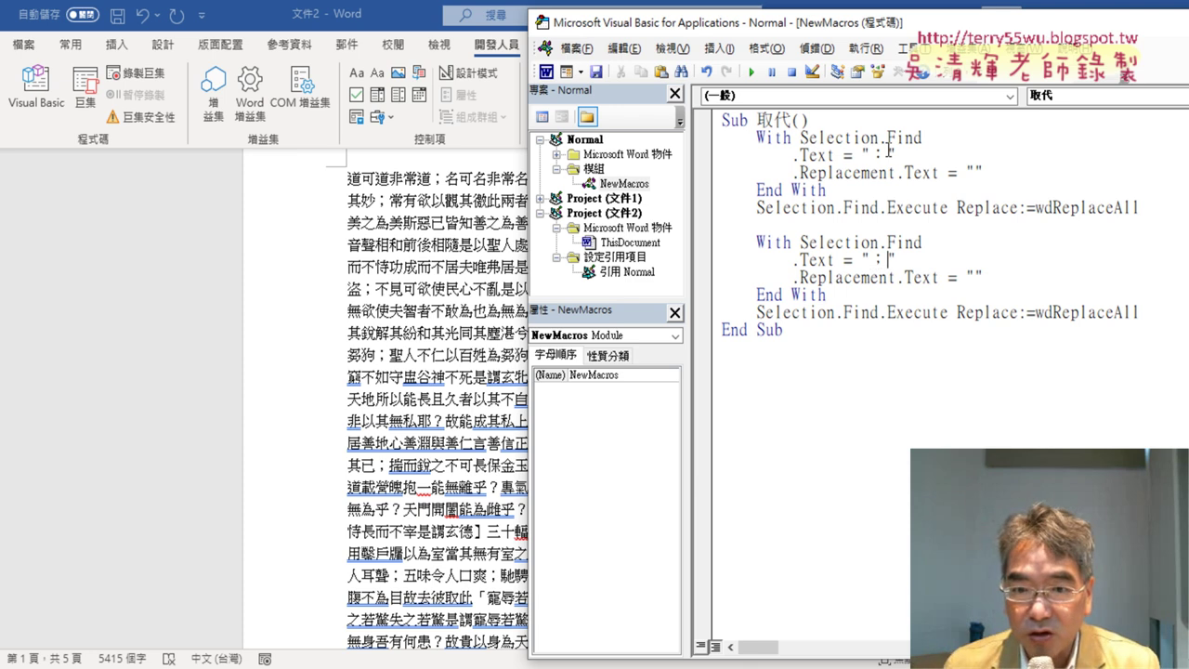
# Paste a third Find/Replace block and set its search text to 、.
pyautogui.moveTo(1148, 312); pyautogui.dragTo(731, 240)
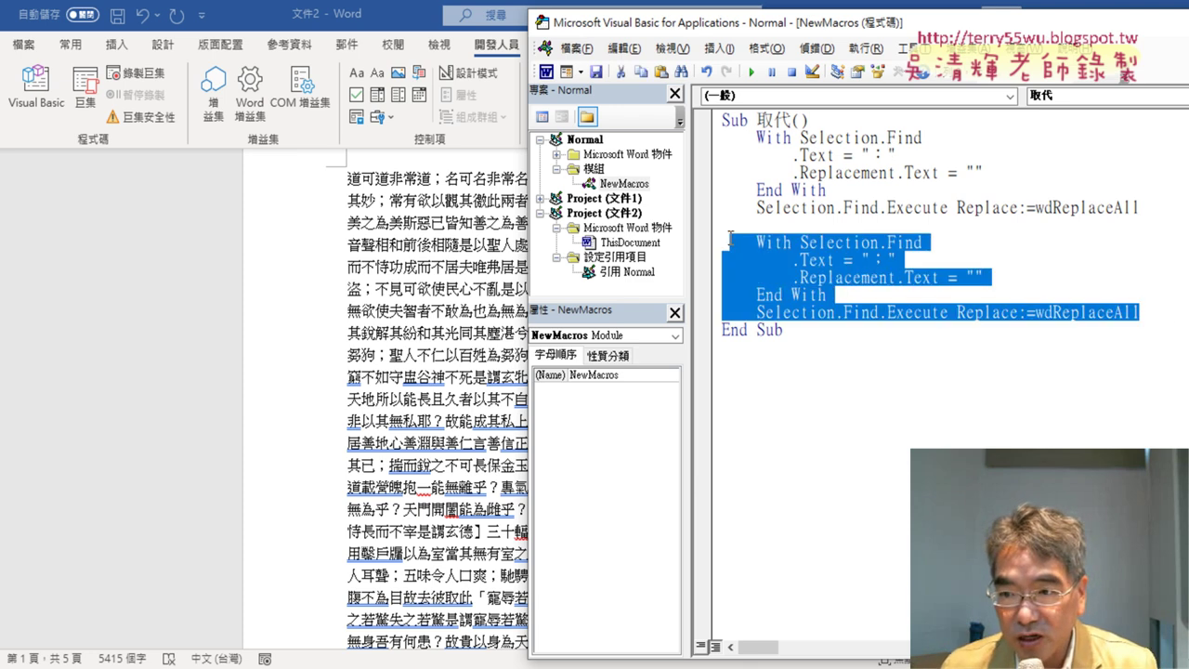
pyautogui.click(1158, 314)
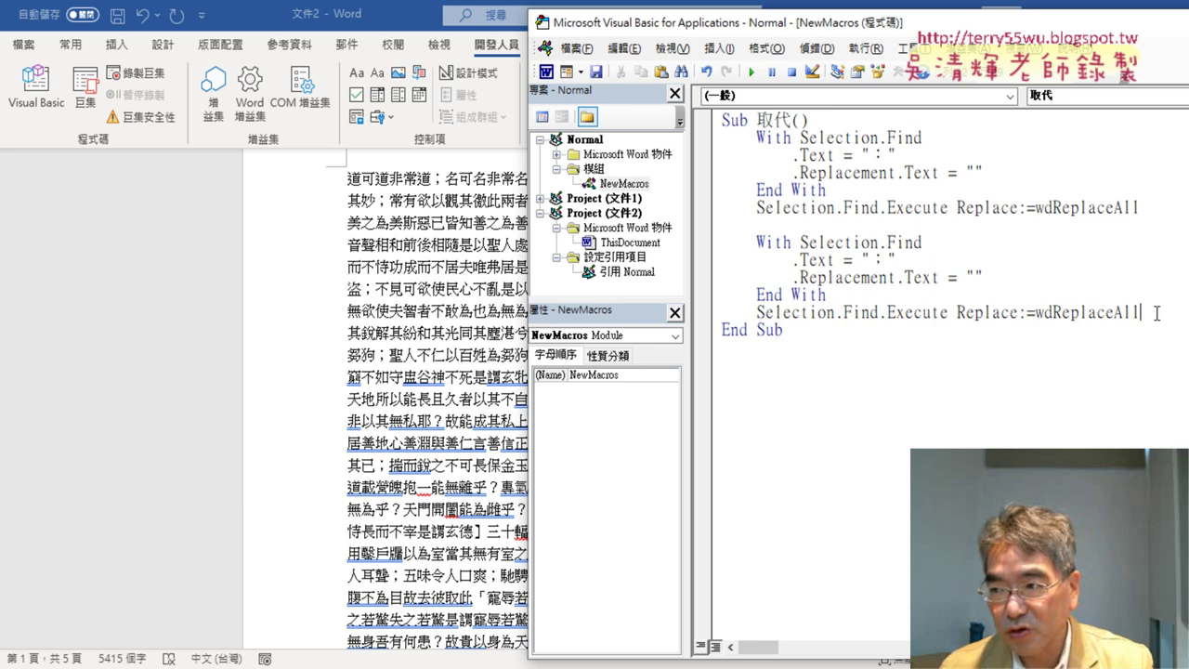
pyautogui.press('Return')
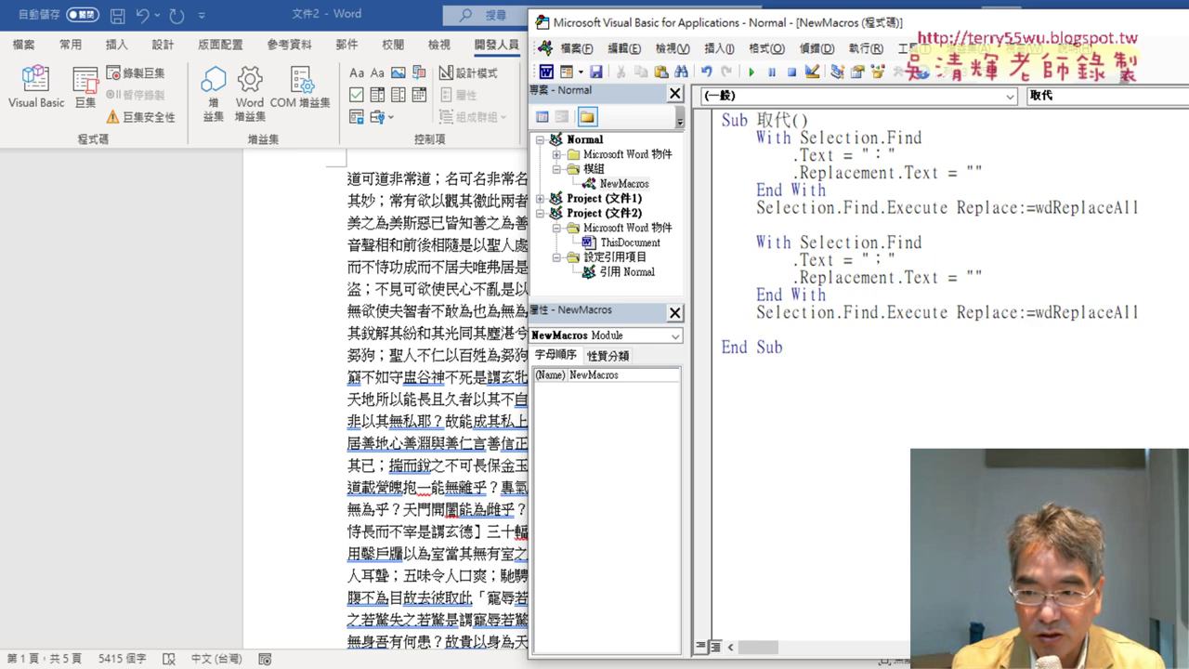
pyautogui.press('Return')
pyautogui.hotkey('ctrl', 'v')
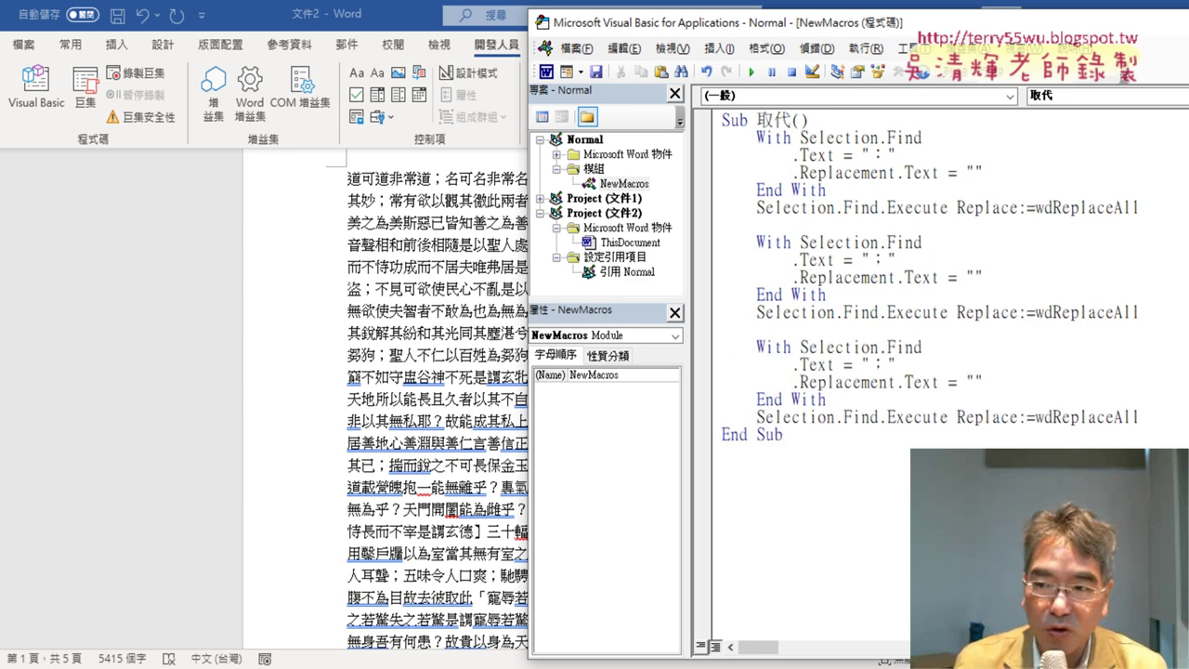
pyautogui.doubleClick(877, 365)
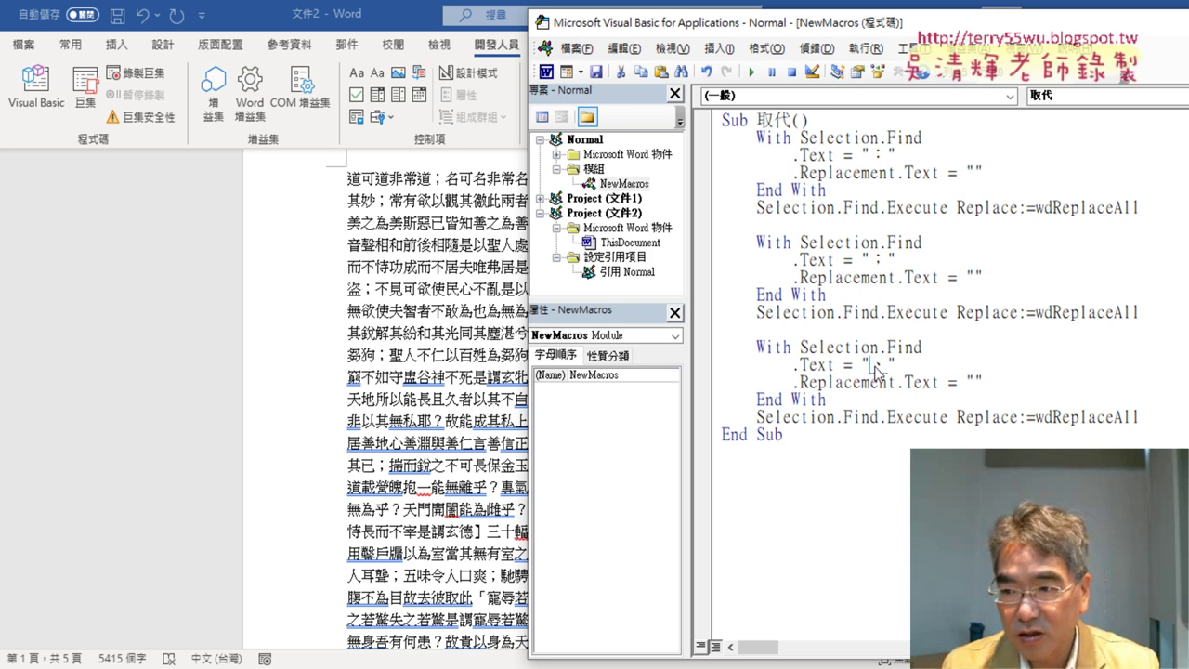
pyautogui.write('、')
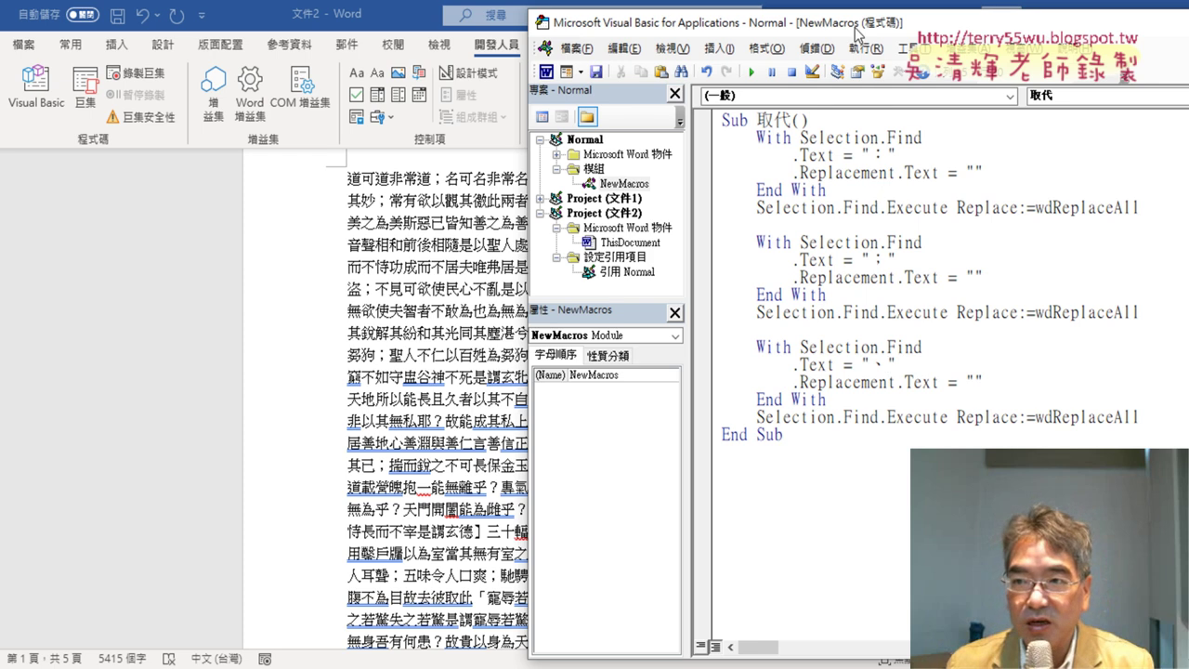
pyautogui.moveTo(854, 26); pyautogui.dragTo(1014, 17)
# Run the three-block macro, leaving 文件2 with 5324 characters.
pyautogui.click(1003, 281)
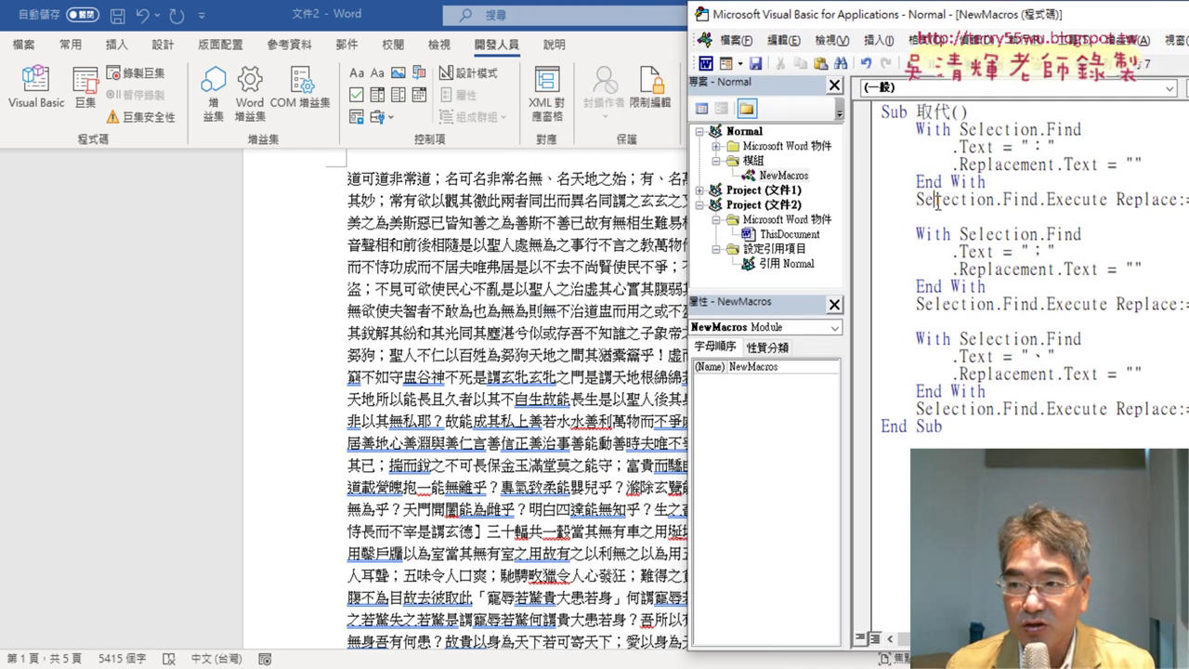
pyautogui.click(908, 65)
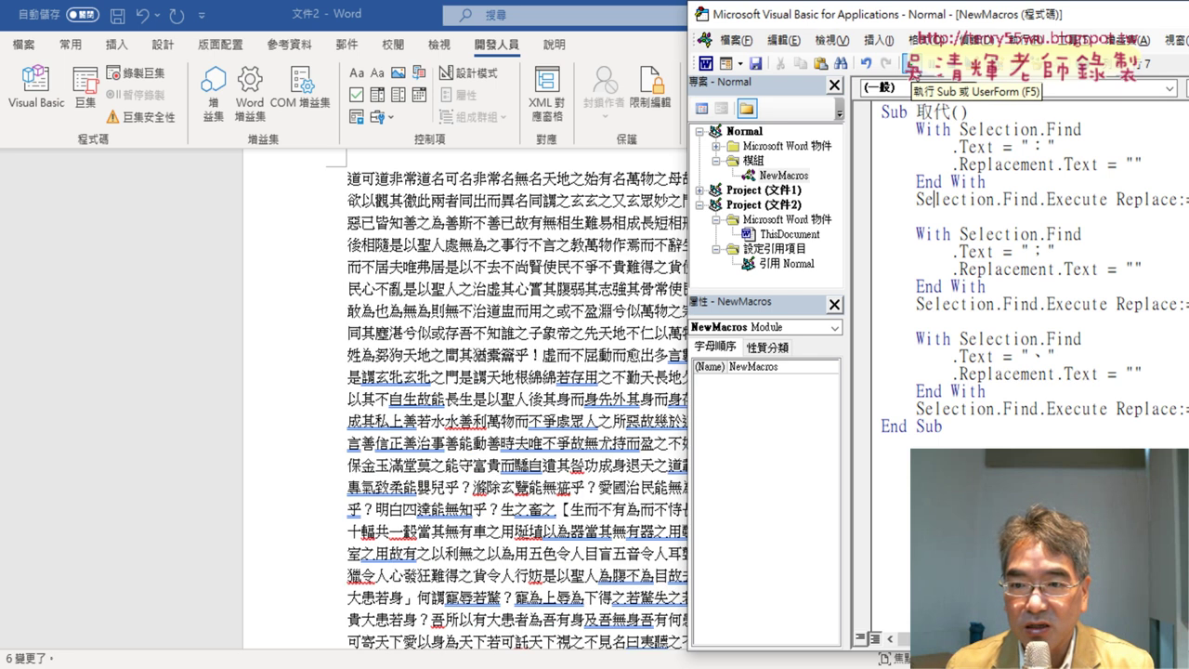
pyautogui.moveTo(841, 18); pyautogui.dragTo(967, 20)
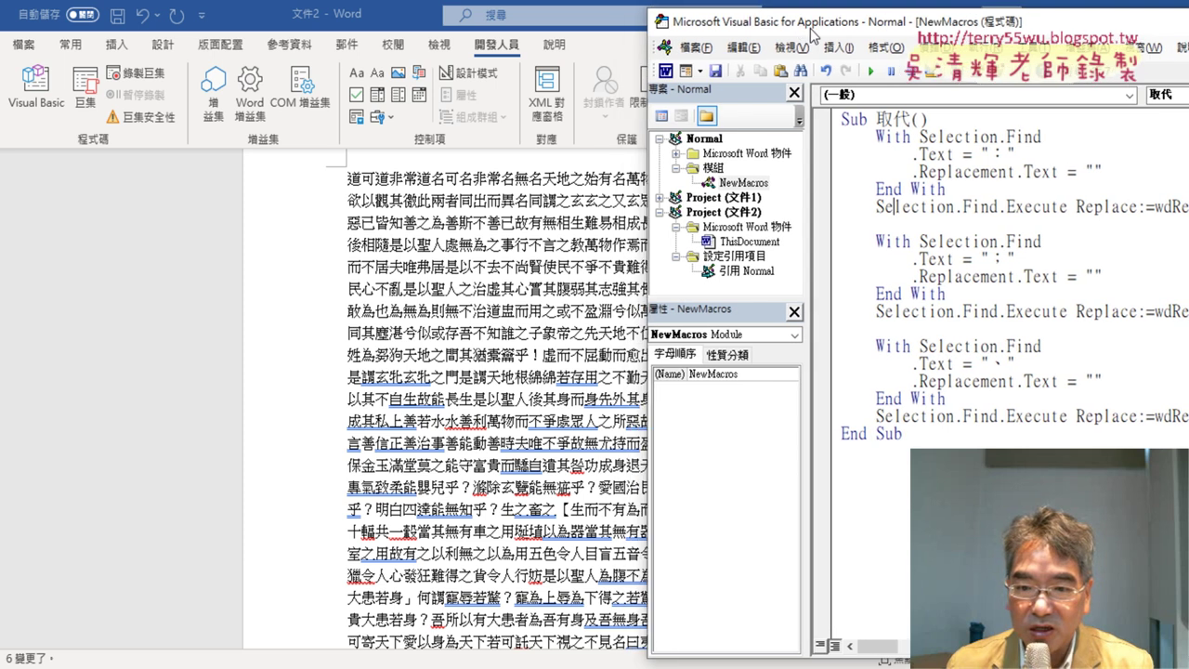
pyautogui.moveTo(966, 20)
pyautogui.mouseDown()
pyautogui.moveTo(961, 36)
pyautogui.moveTo(675, 22)
pyautogui.mouseUp()
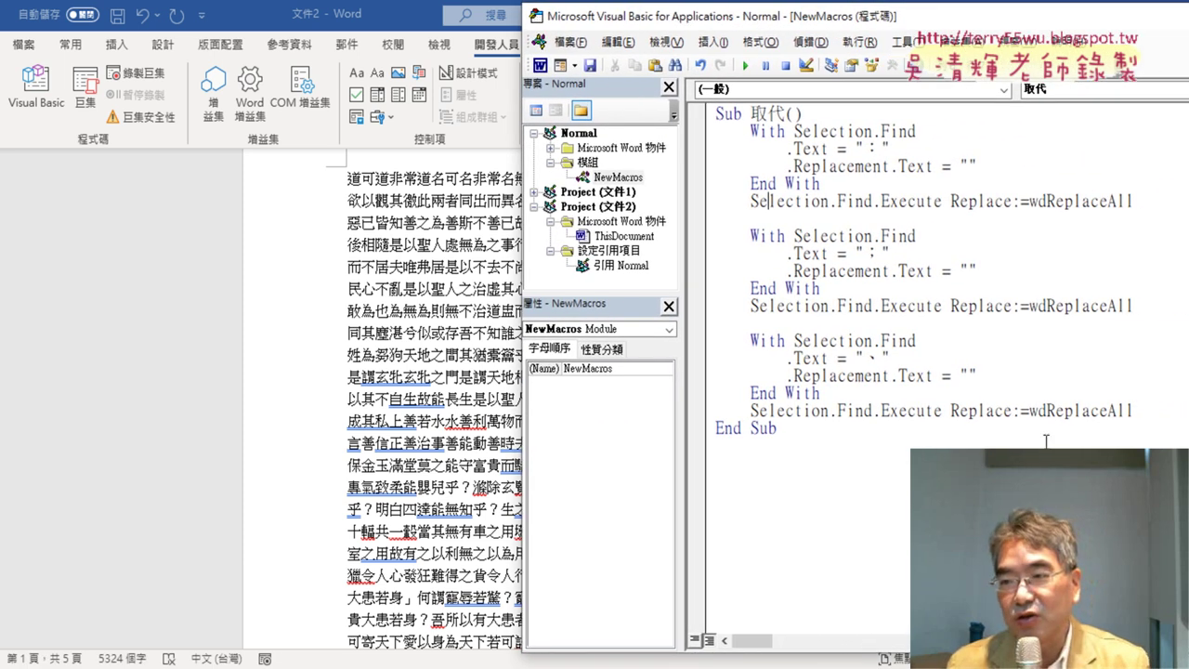
pyautogui.moveTo(1152, 413)
pyautogui.mouseDown()
pyautogui.moveTo(780, 344)
pyautogui.moveTo(702, 132)
pyautogui.mouseUp()
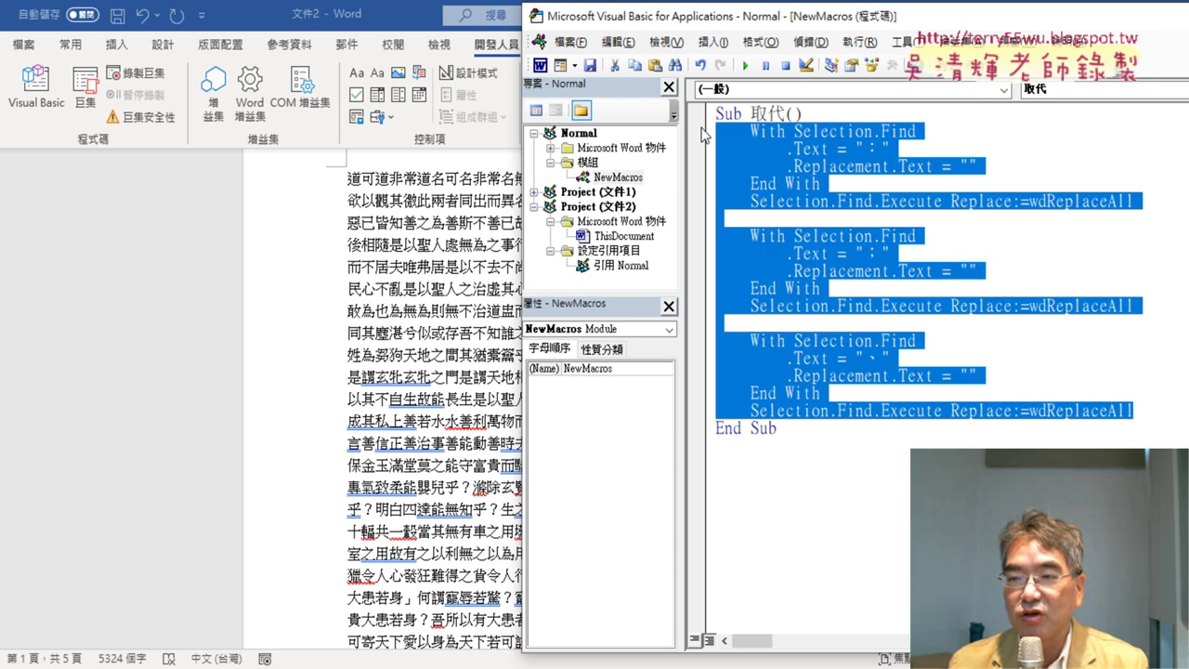